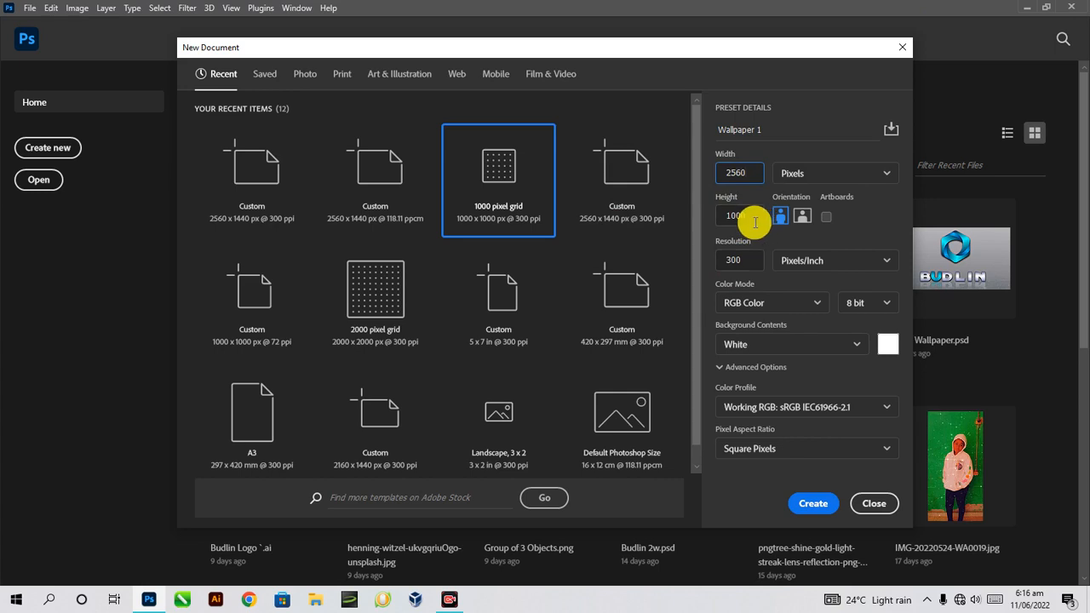
Step: Set the new document's height to 1440 px and create the Wallpaper 1 canvas
{"action": "double_click", "coordinate": [734, 215]}
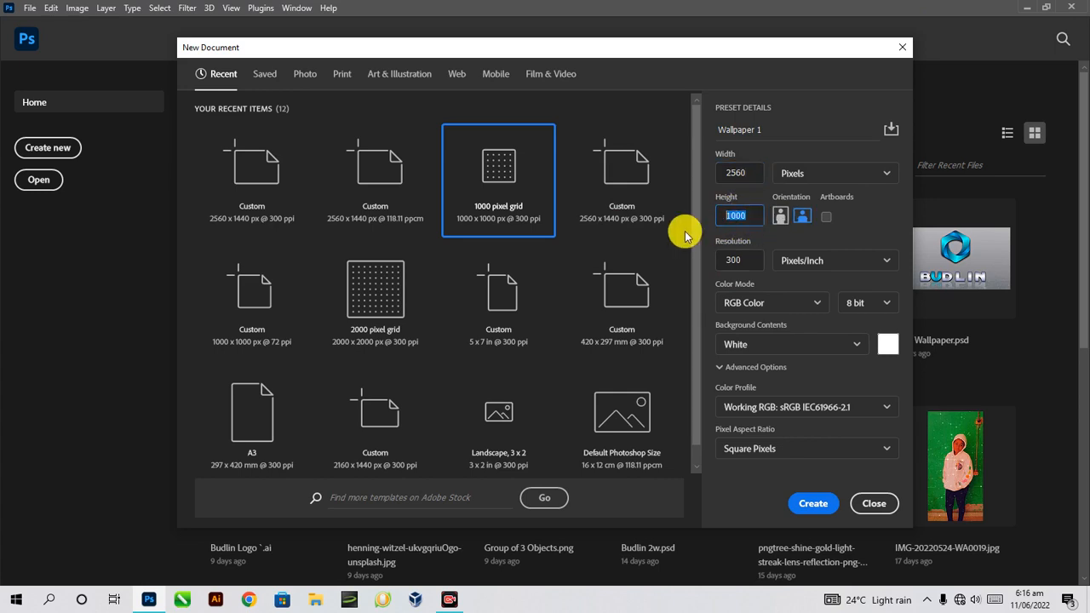
{"action": "type", "text": "1"}
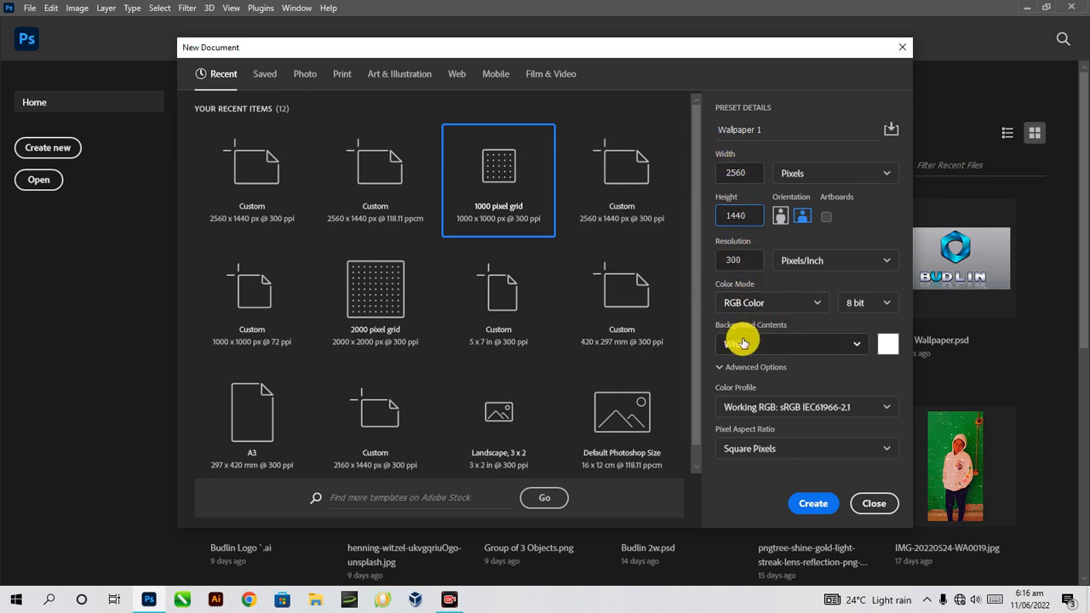
{"action": "left_click", "coordinate": [813, 507]}
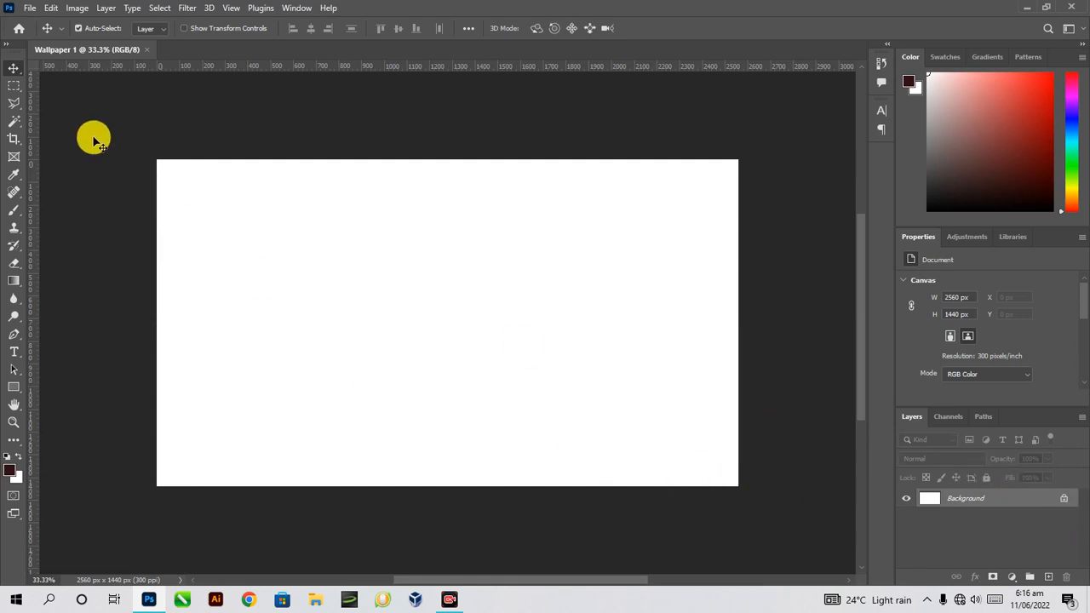
Step: Draw a square about 504 px wide in the upper-left part of the canvas with the Rectangle tool
{"action": "left_click", "coordinate": [13, 390]}
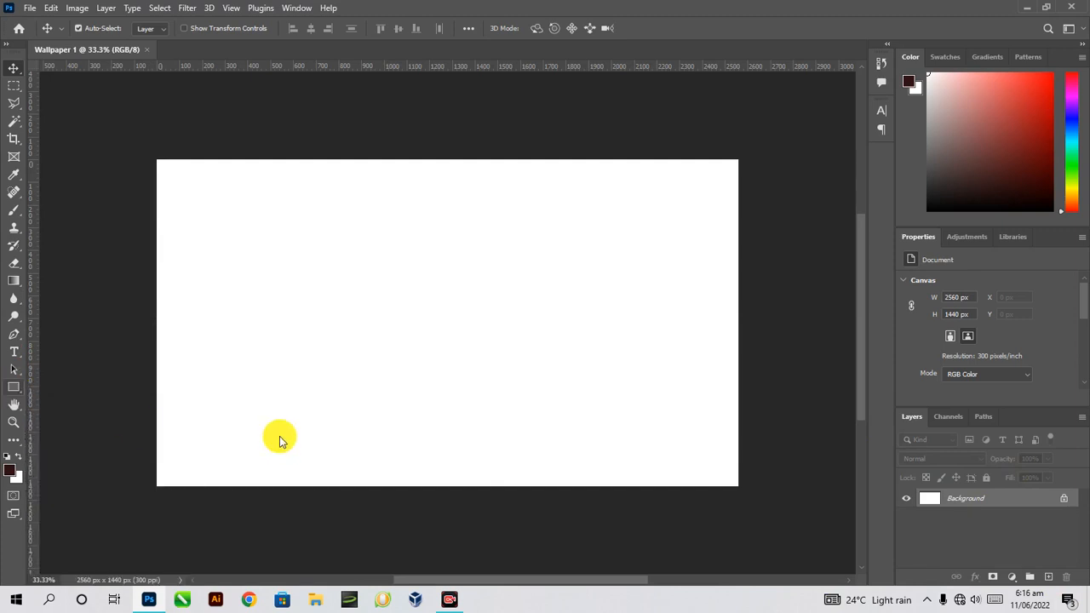
{"action": "left_click", "coordinate": [64, 388]}
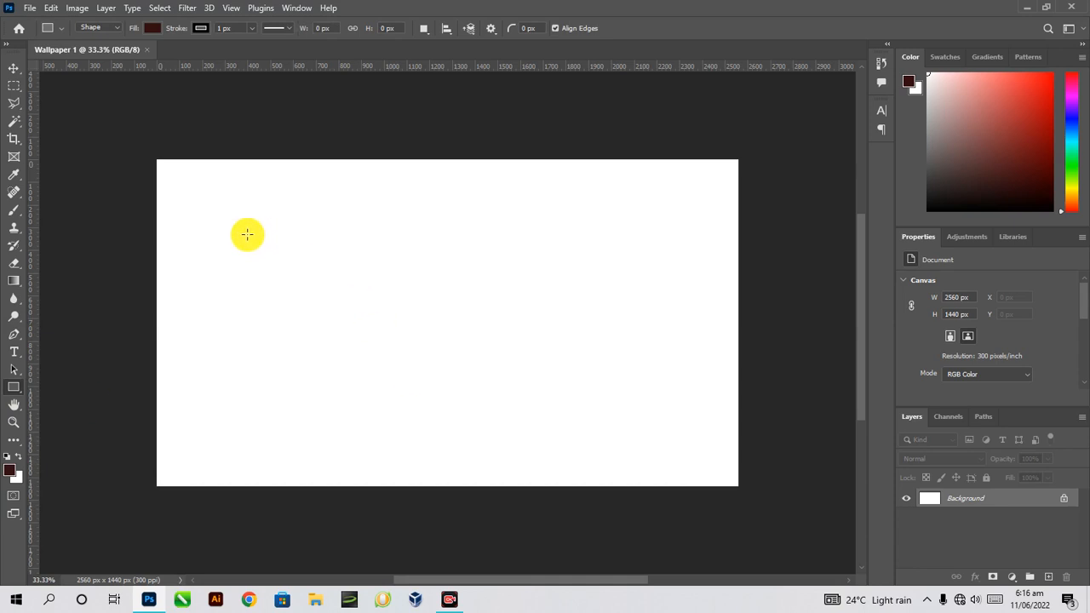
{"action": "left_click_drag", "start_coordinate": [247, 235], "coordinate": [367, 349]}
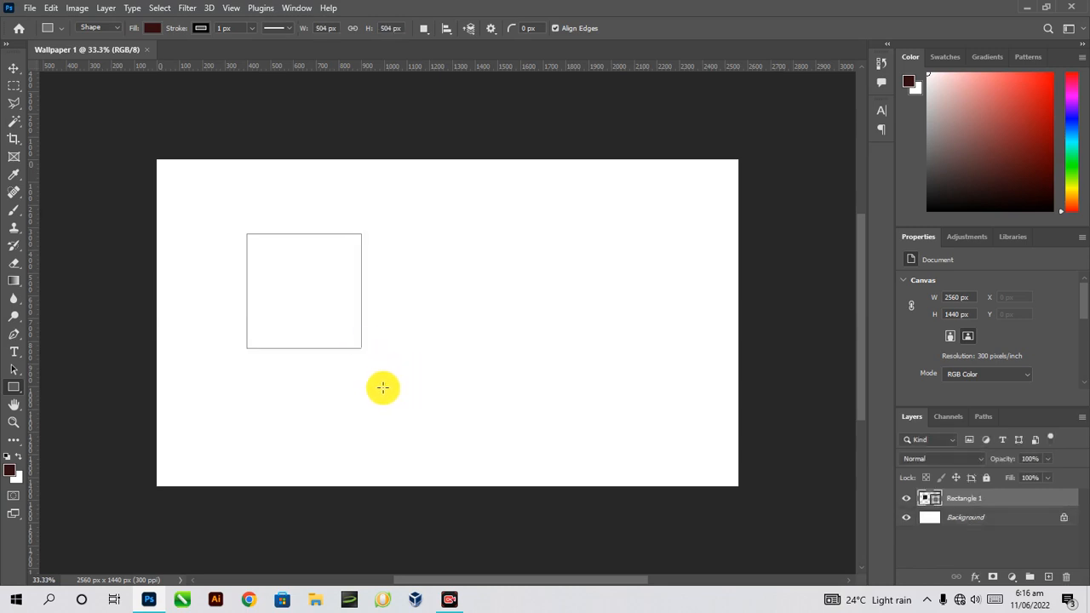
Step: Remove the square's fill and set its stroke width to 45 px
{"action": "left_click", "coordinate": [153, 29]}
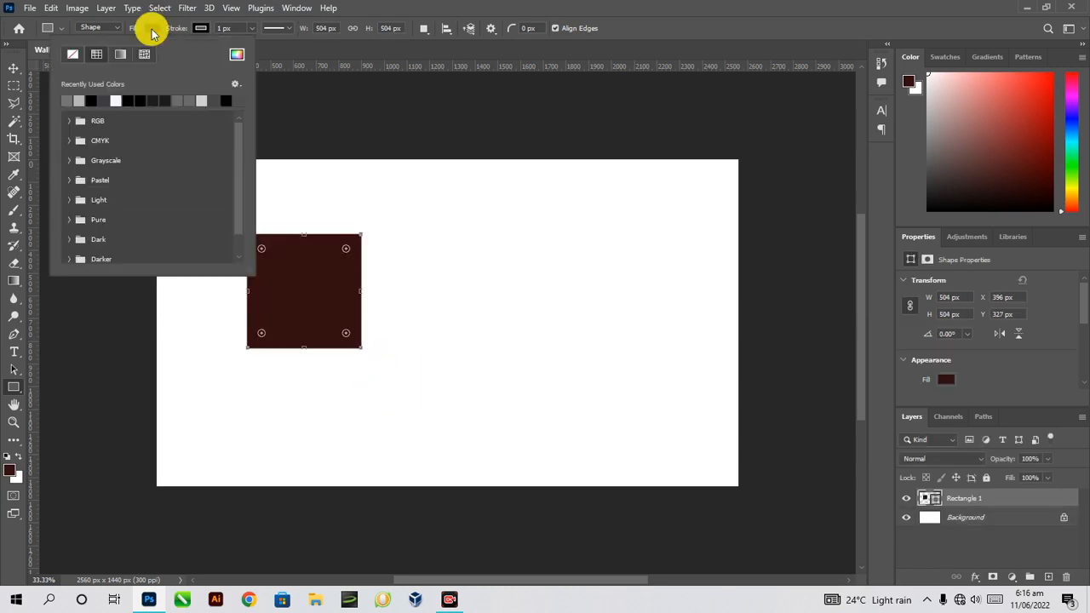
{"action": "left_click", "coordinate": [73, 54]}
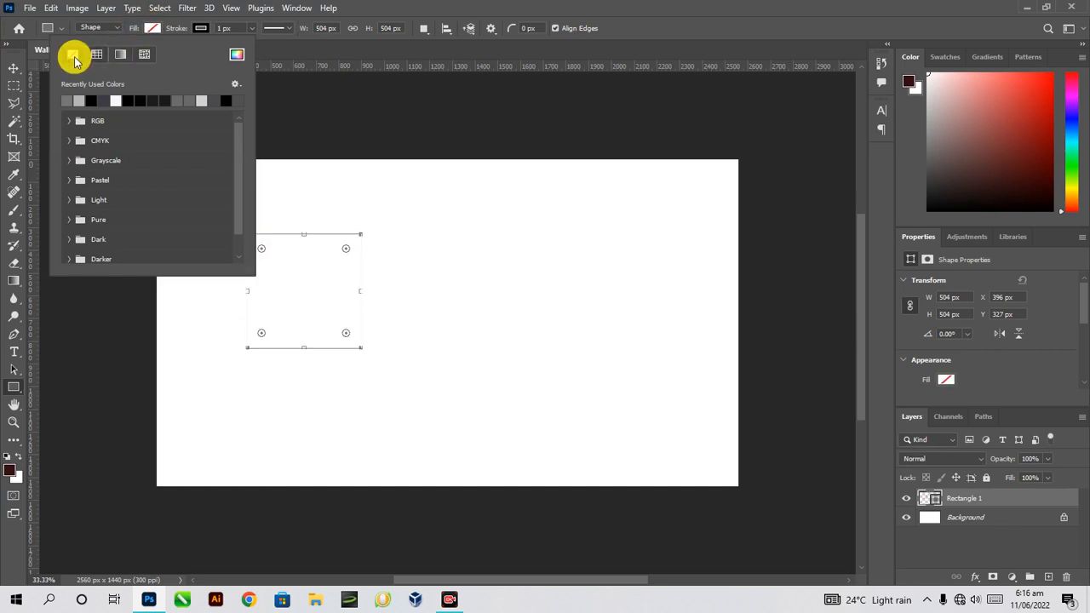
{"action": "left_click", "coordinate": [209, 31]}
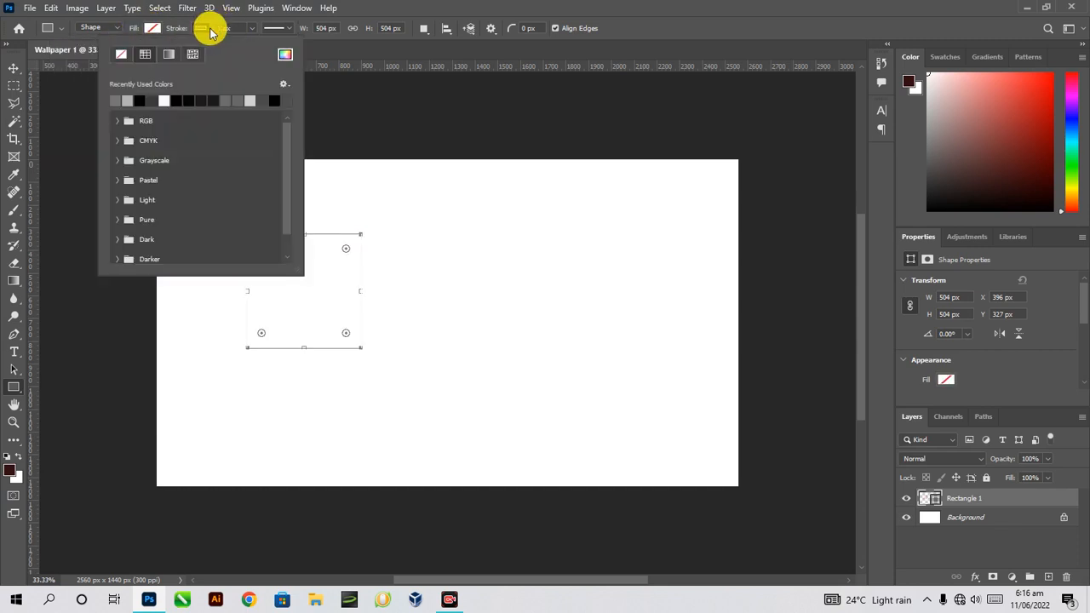
{"action": "left_click", "coordinate": [219, 28]}
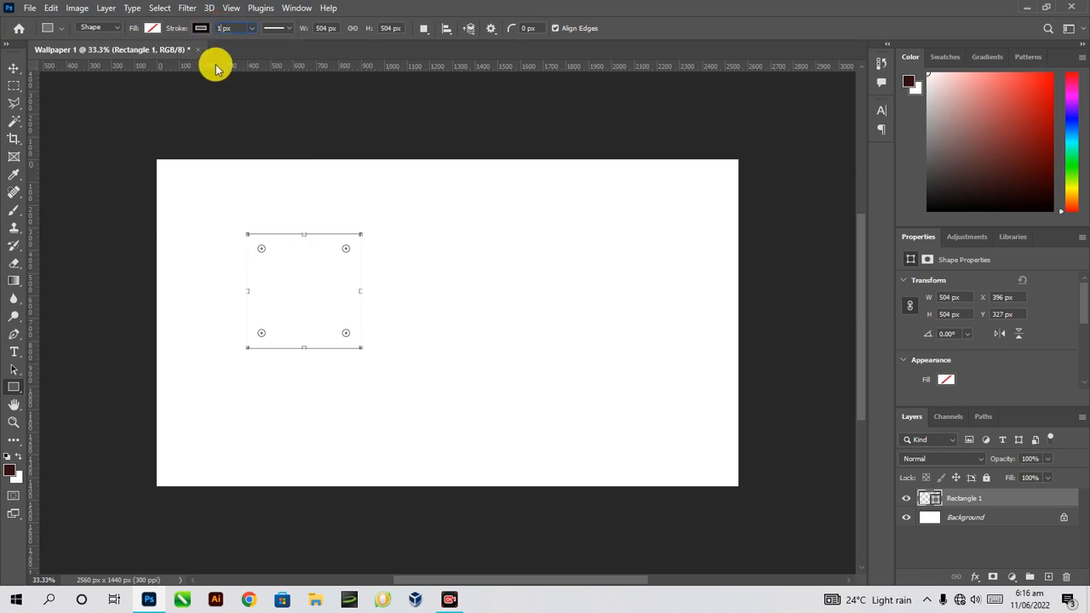
{"action": "type", "text": "40"}
{"action": "type", "text": "5"}
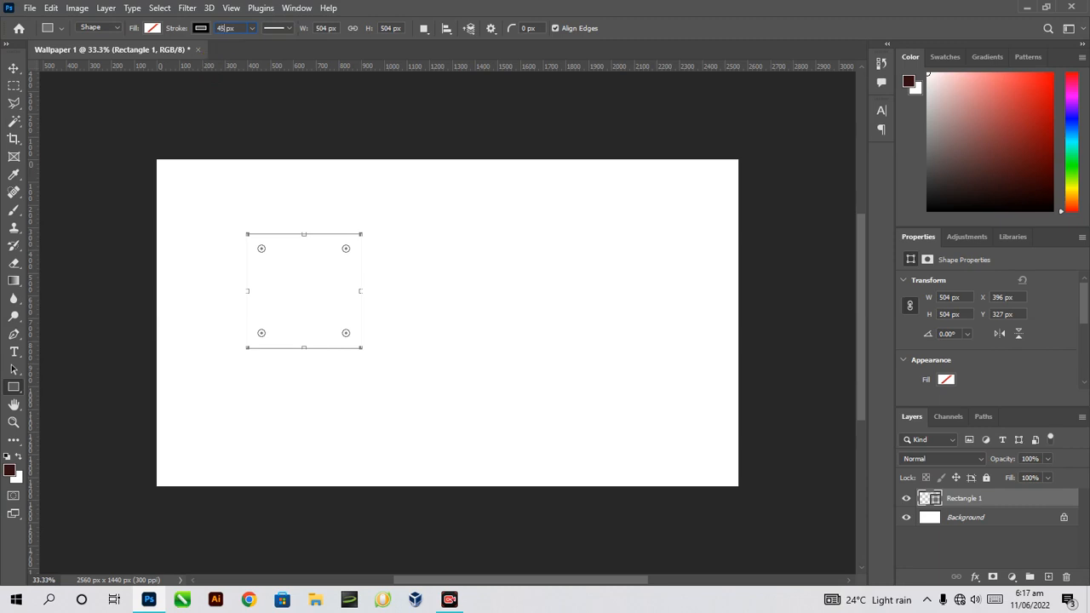
{"action": "key", "text": "Return"}
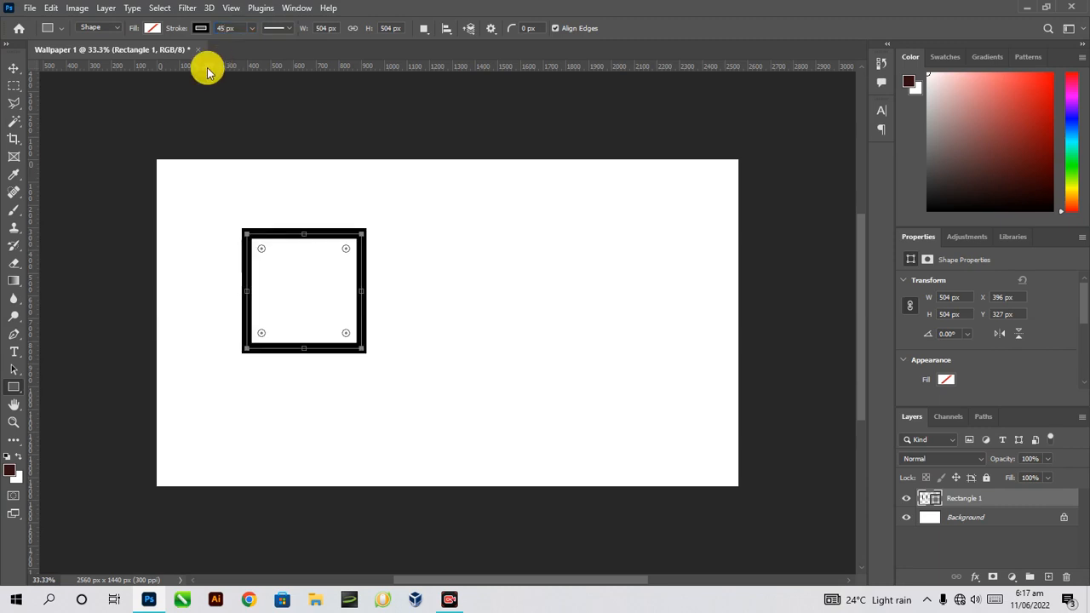
Step: Move the square toward the upper middle of the canvas and rotate it to 45°
{"action": "left_click", "coordinate": [14, 70]}
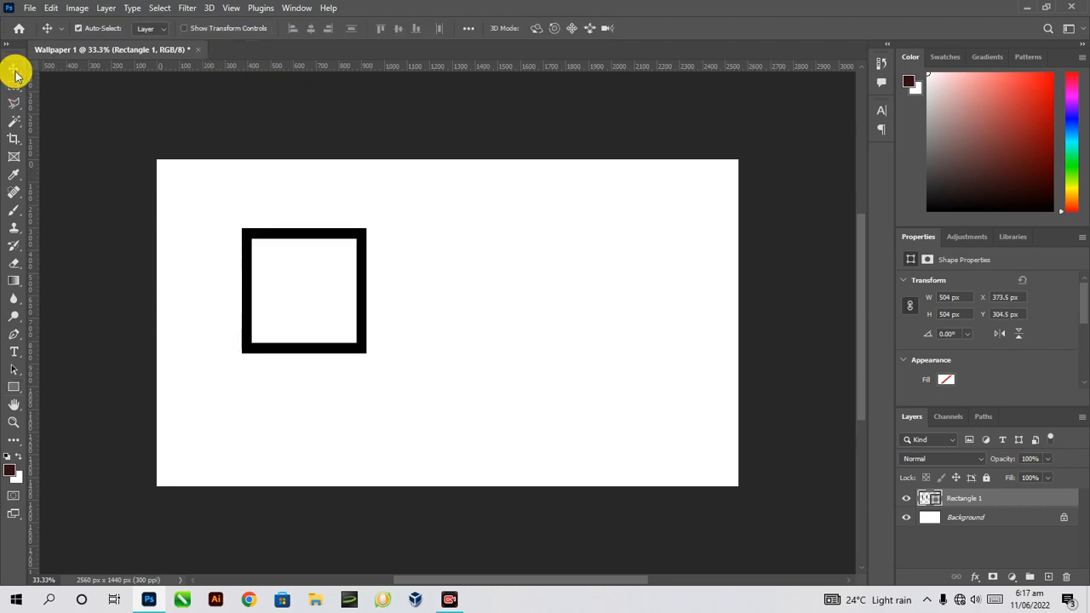
{"action": "left_click_drag", "start_coordinate": [312, 241], "coordinate": [477, 238]}
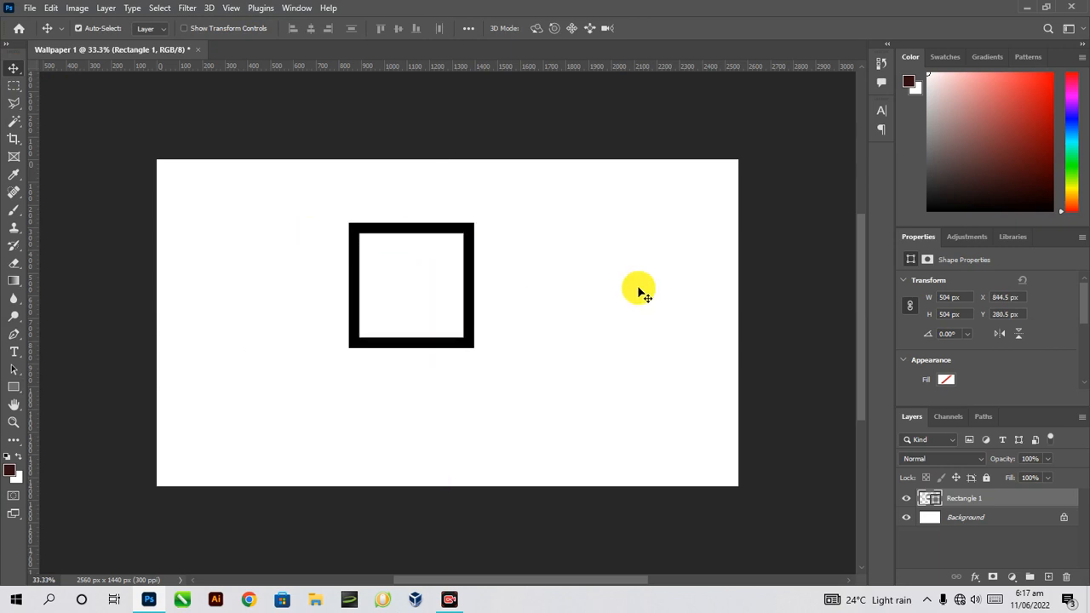
{"action": "left_click", "coordinate": [952, 333]}
{"action": "type", "text": "45"}
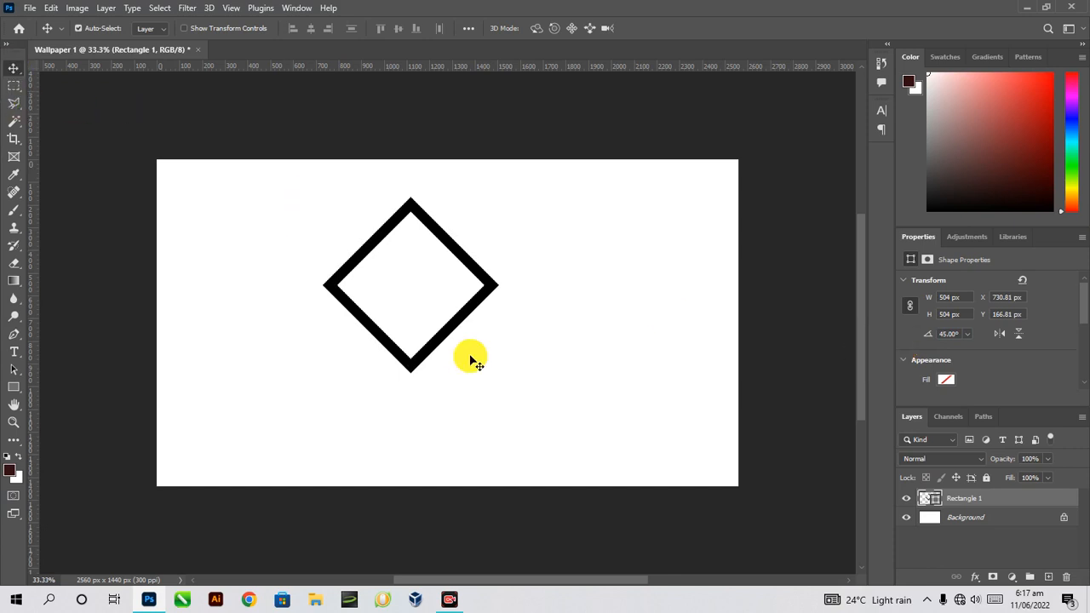
Step: Duplicate the diamond and shift the copy horizontally to the right so the two diamonds overlap
{"action": "left_click", "coordinate": [447, 250]}
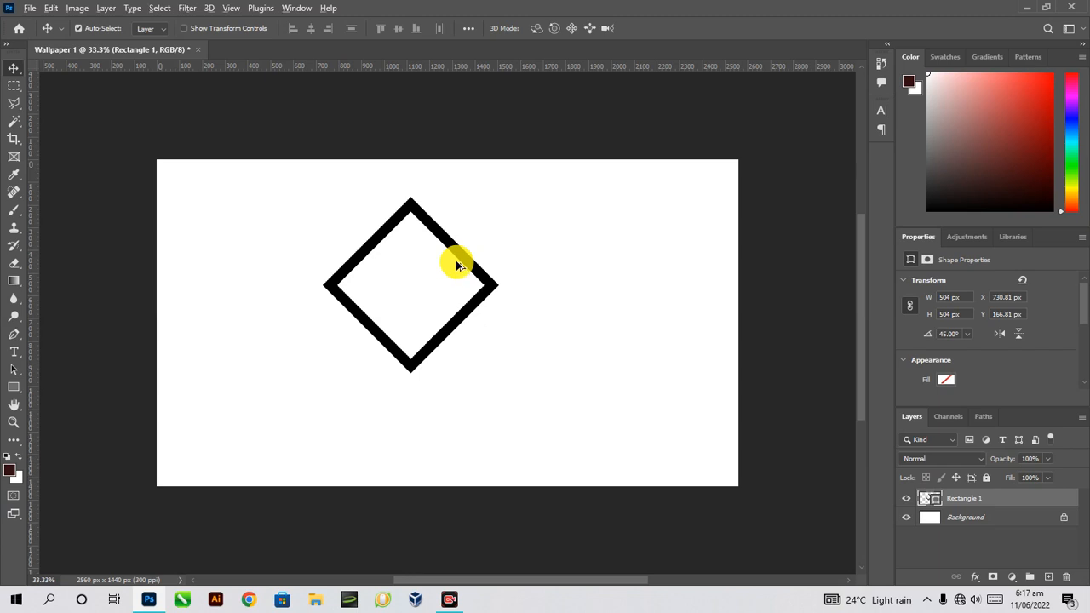
{"action": "left_click_drag", "start_coordinate": [456, 266], "coordinate": [458, 268], "text": "alt"}
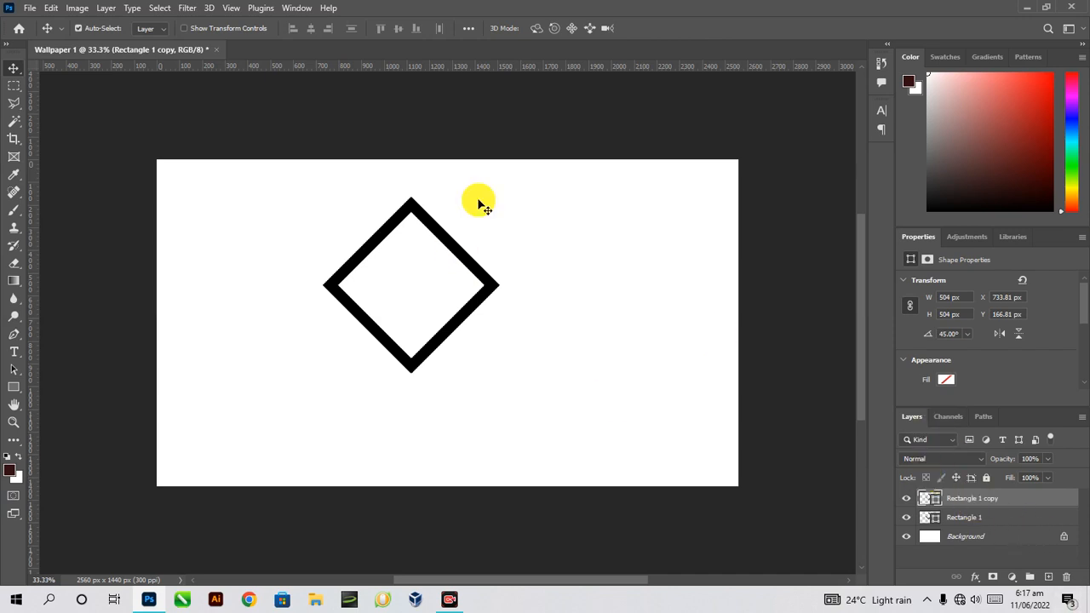
{"action": "left_click_drag", "start_coordinate": [451, 247], "coordinate": [527, 245]}
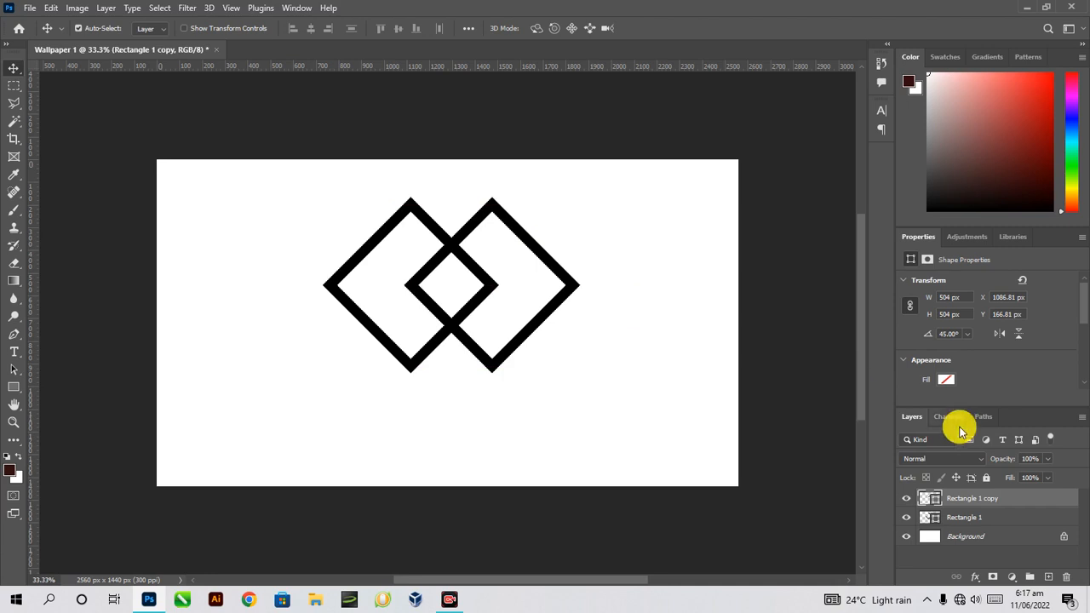
Step: Change the stroke colour of both diamonds together to blue 001eff
{"action": "scroll", "coordinate": [934, 338], "scroll_direction": "down", "scroll_amount": 1}
{"action": "scroll", "coordinate": [934, 339], "scroll_direction": "down", "scroll_amount": 2}
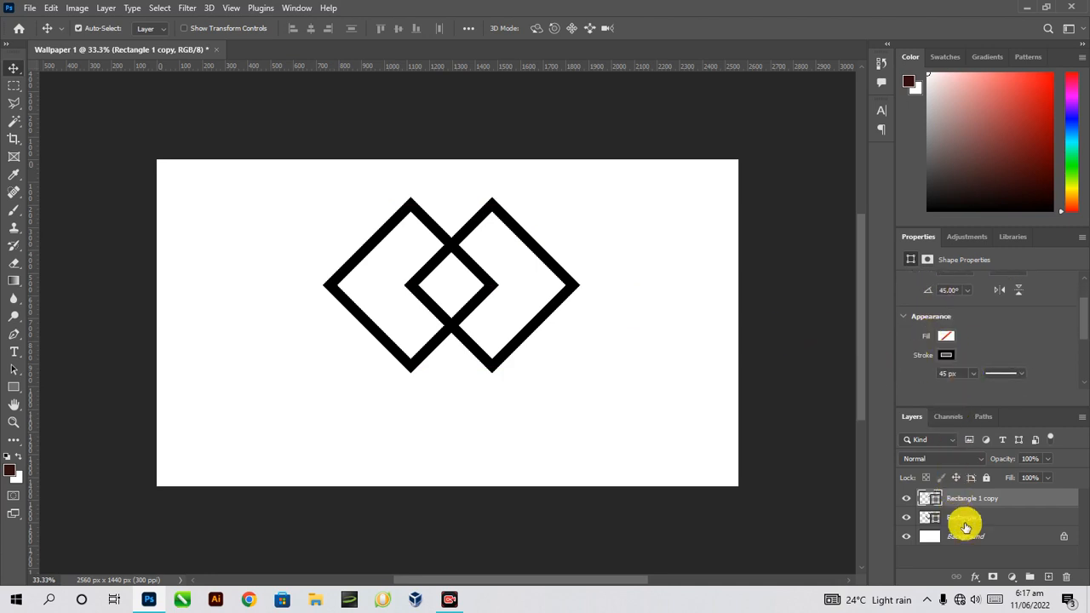
{"action": "left_click", "coordinate": [967, 518], "text": "shift"}
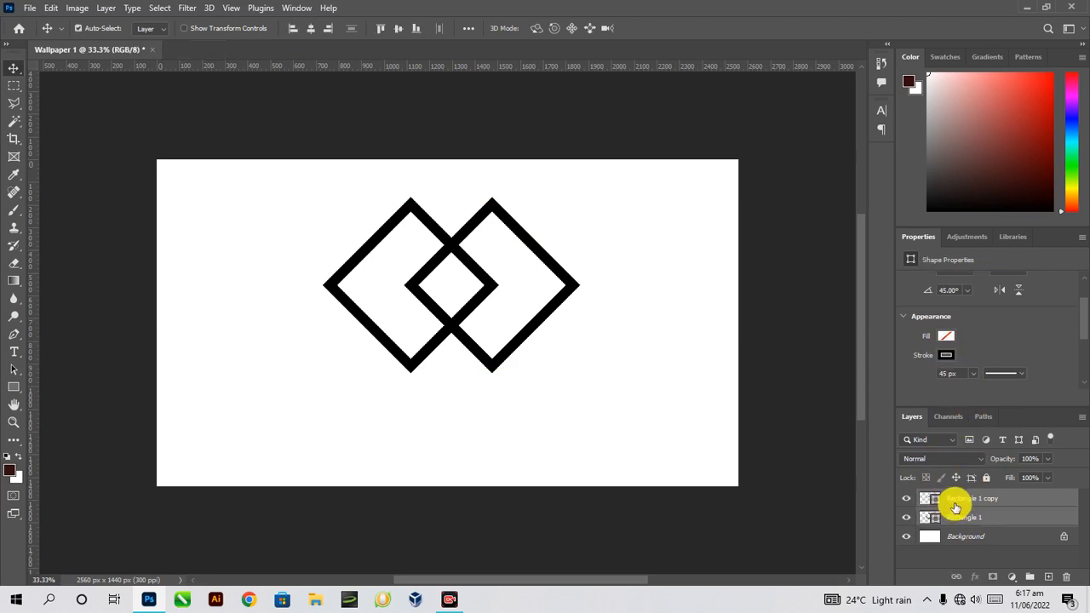
{"action": "left_click", "coordinate": [944, 355]}
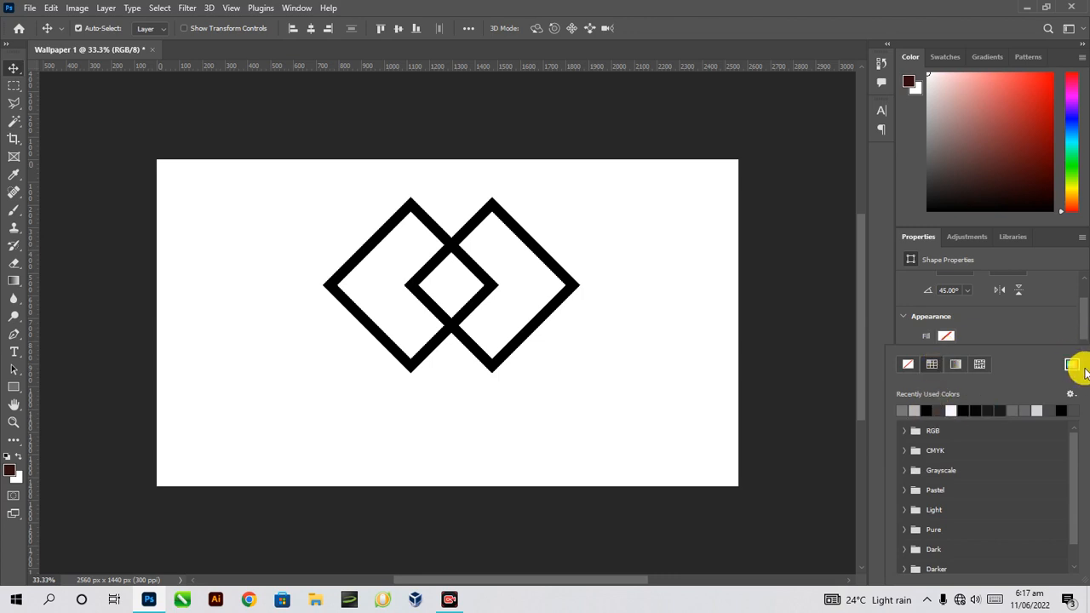
{"action": "left_click", "coordinate": [1072, 365]}
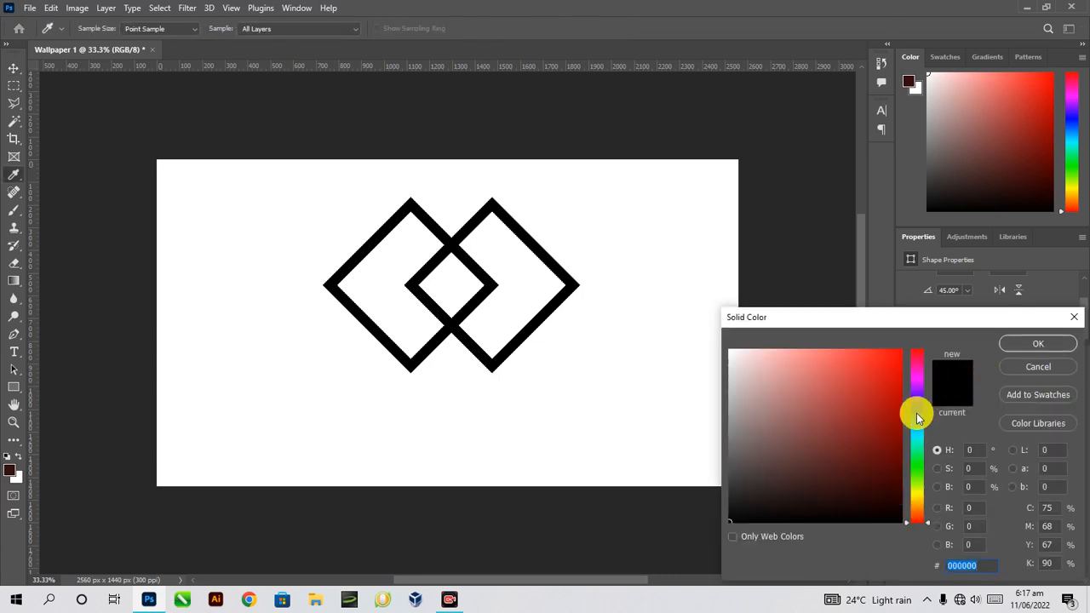
{"action": "left_click", "coordinate": [918, 414]}
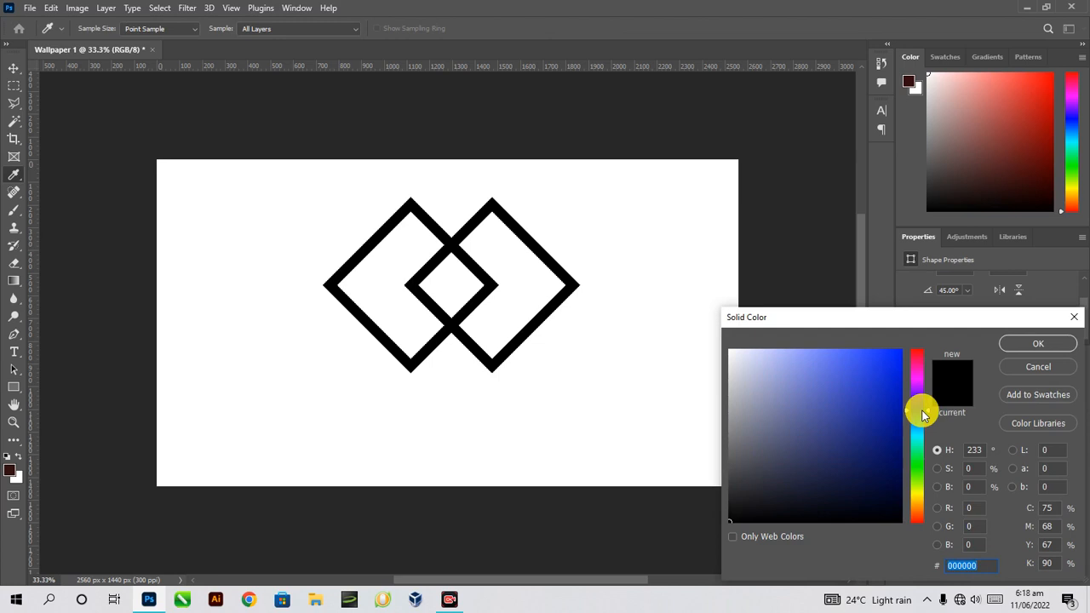
{"action": "left_click_drag", "start_coordinate": [886, 390], "coordinate": [915, 343]}
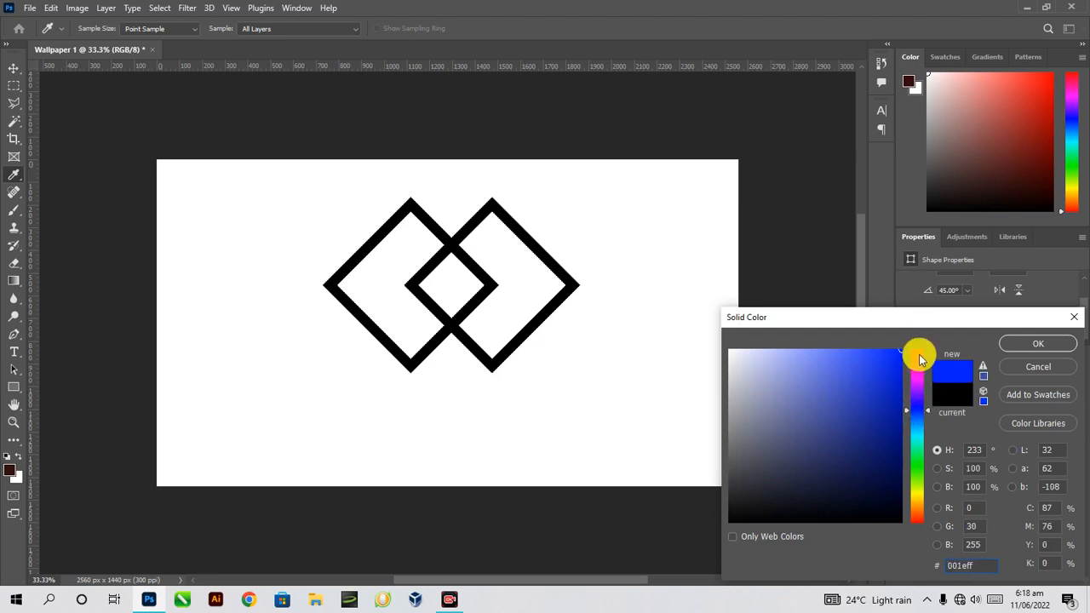
{"action": "left_click", "coordinate": [1018, 347]}
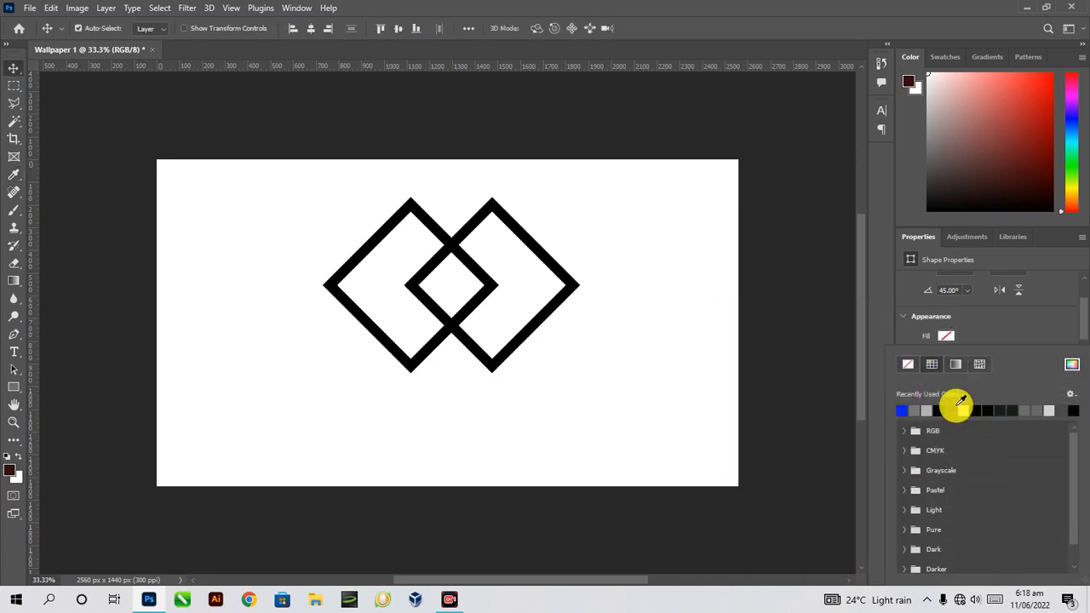
Step: Set the stroke width of both diamonds to 50 px
{"action": "scroll", "coordinate": [959, 322], "scroll_direction": "down", "scroll_amount": 1}
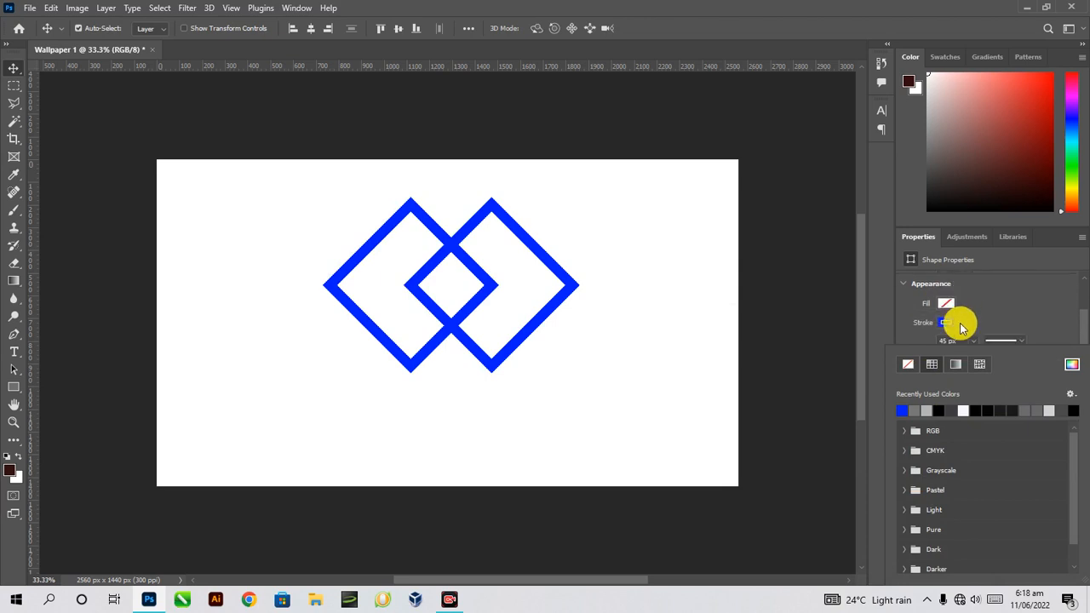
{"action": "scroll", "coordinate": [960, 323], "scroll_direction": "down", "scroll_amount": 1}
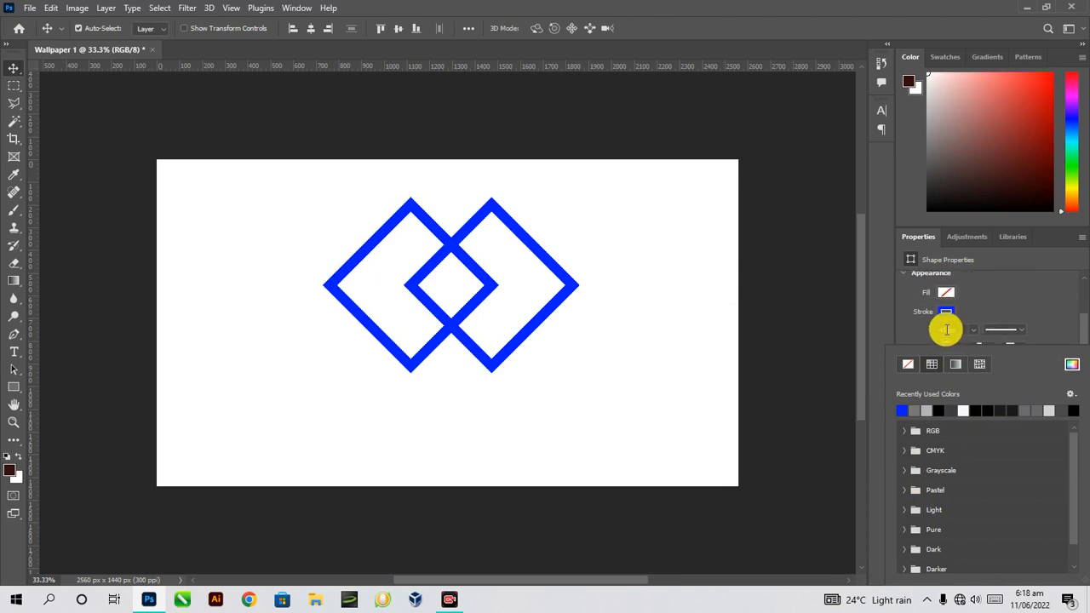
{"action": "left_click", "coordinate": [912, 336]}
{"action": "type", "text": "5"}
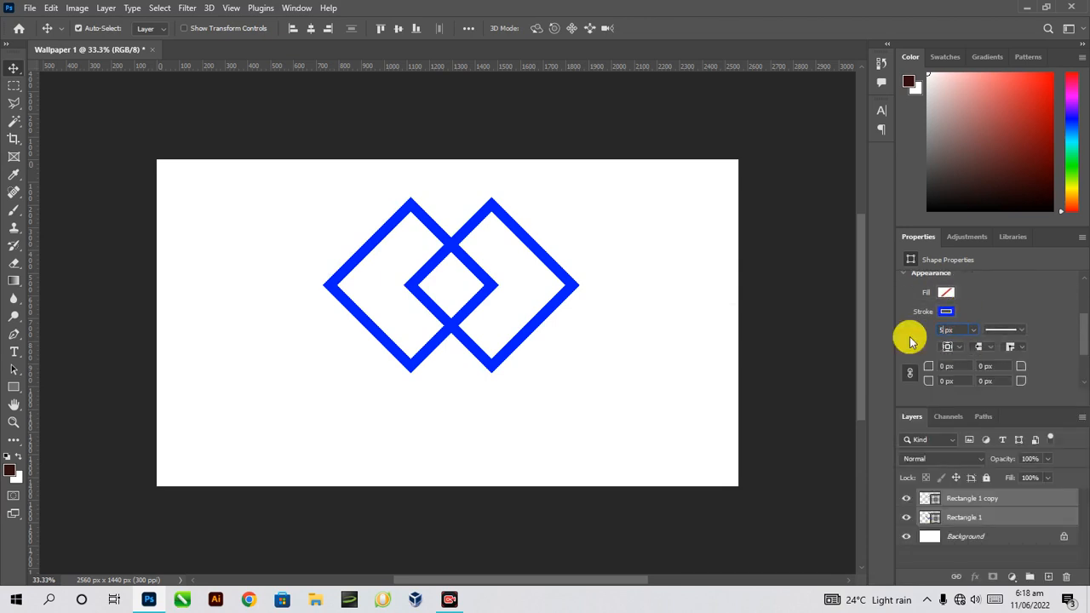
{"action": "type", "text": "0"}
{"action": "key", "text": "Return"}
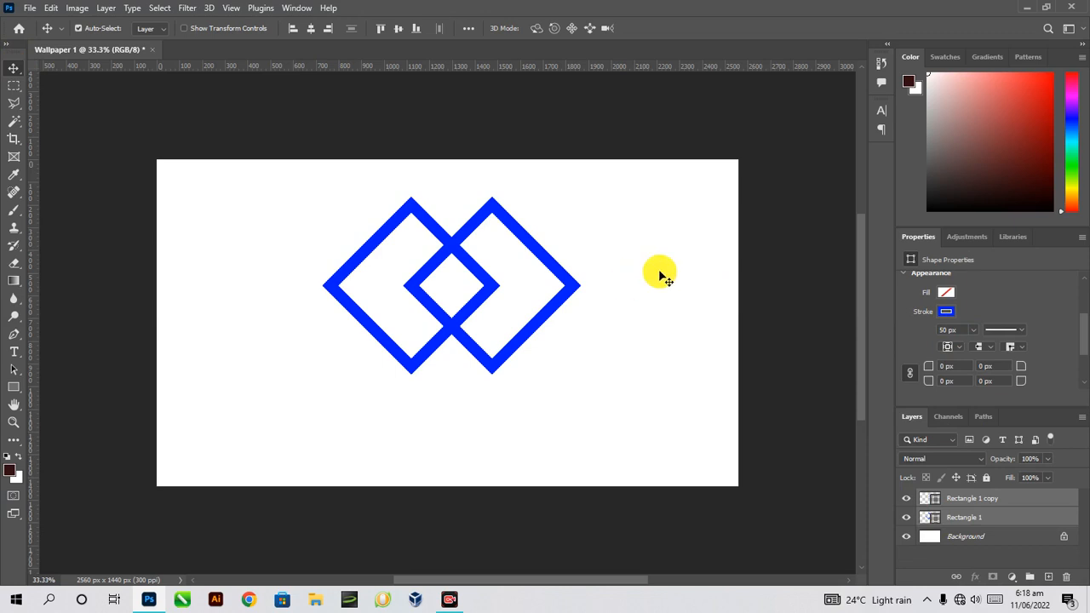
Step: Draw a small upright rectangle about 44 by 74 px on the empty canvas to the upper left of the diamonds
{"action": "scroll", "coordinate": [664, 274], "scroll_direction": "up", "scroll_amount": 2}
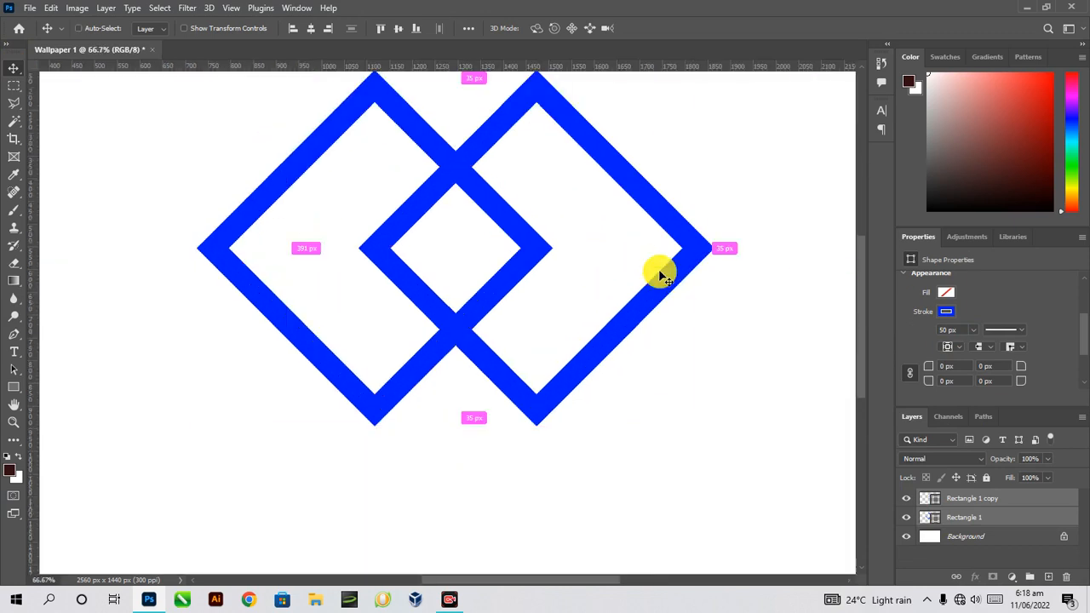
{"action": "left_click", "coordinate": [13, 394]}
{"action": "left_click", "coordinate": [70, 394]}
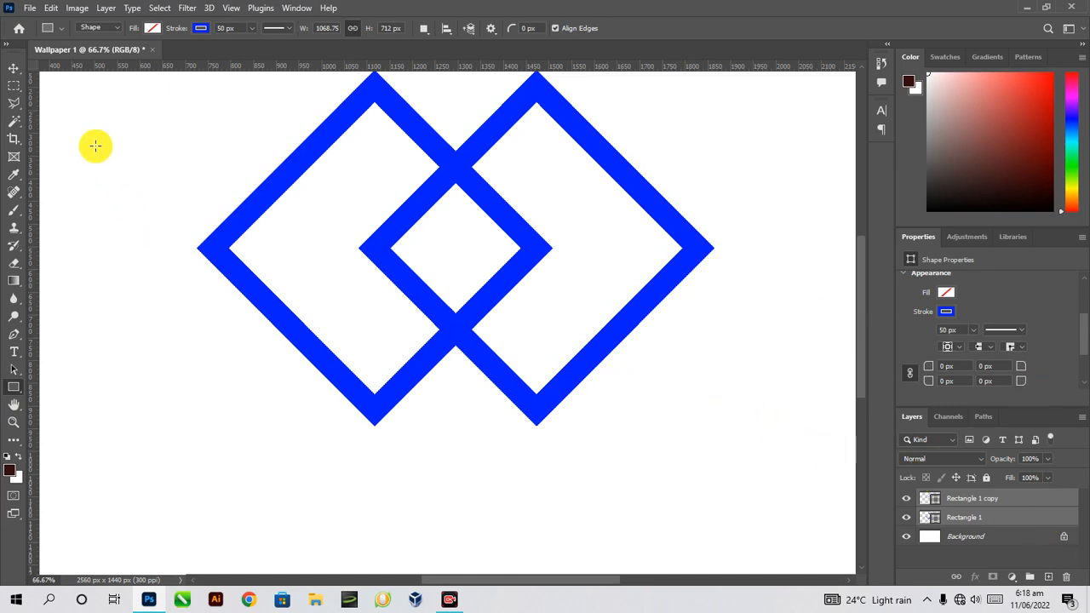
{"action": "left_click_drag", "start_coordinate": [93, 113], "coordinate": [111, 146]}
Step: Remove the small rectangle's stroke and fill it with black from the recently used colours
{"action": "left_click", "coordinate": [202, 28]}
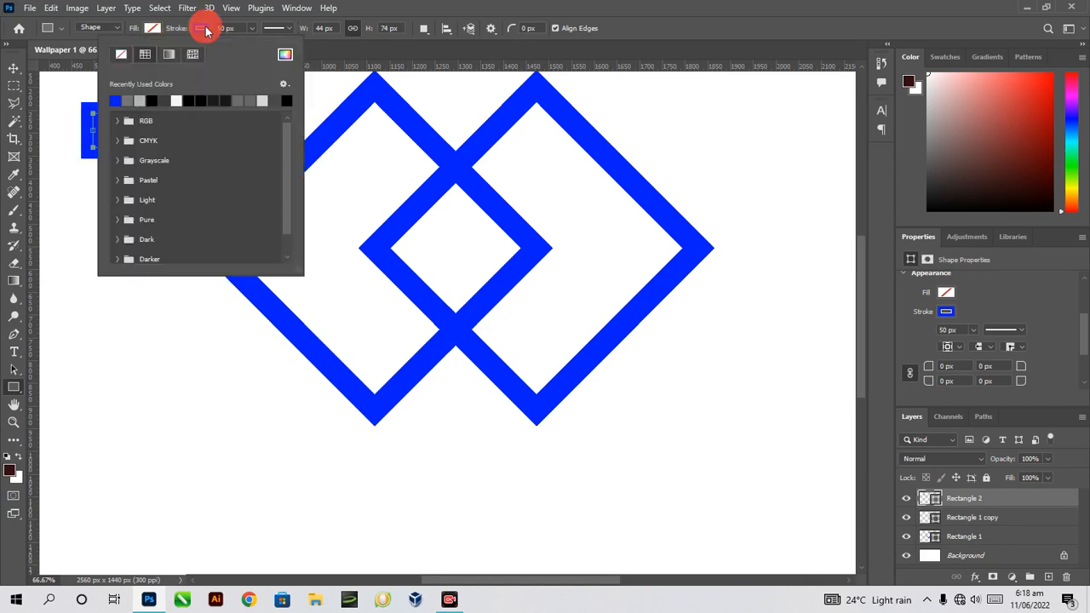
{"action": "left_click", "coordinate": [123, 55]}
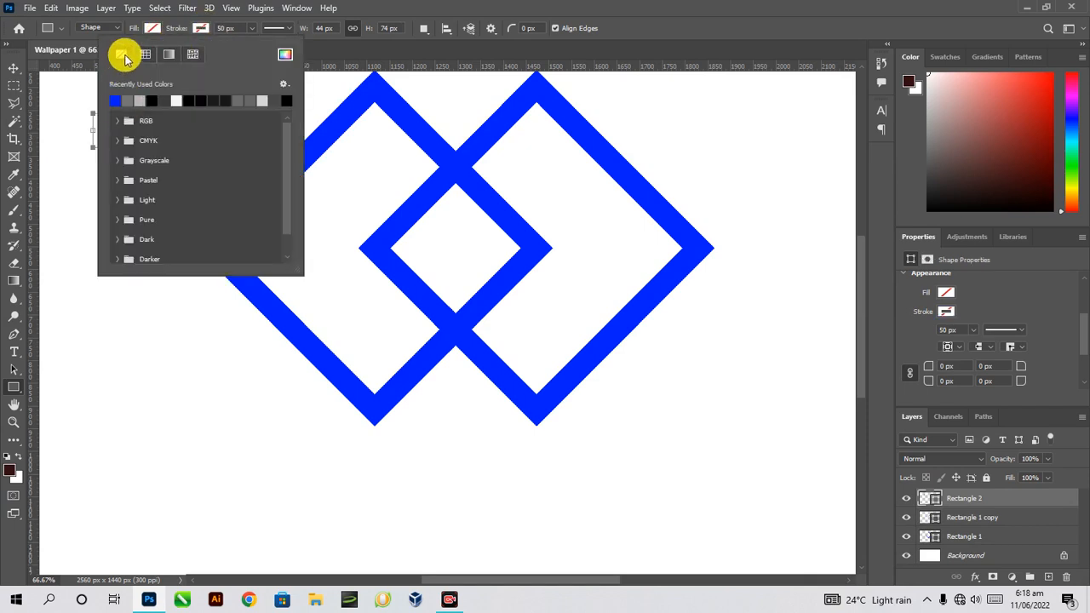
{"action": "left_click", "coordinate": [153, 28]}
{"action": "left_click", "coordinate": [153, 28]}
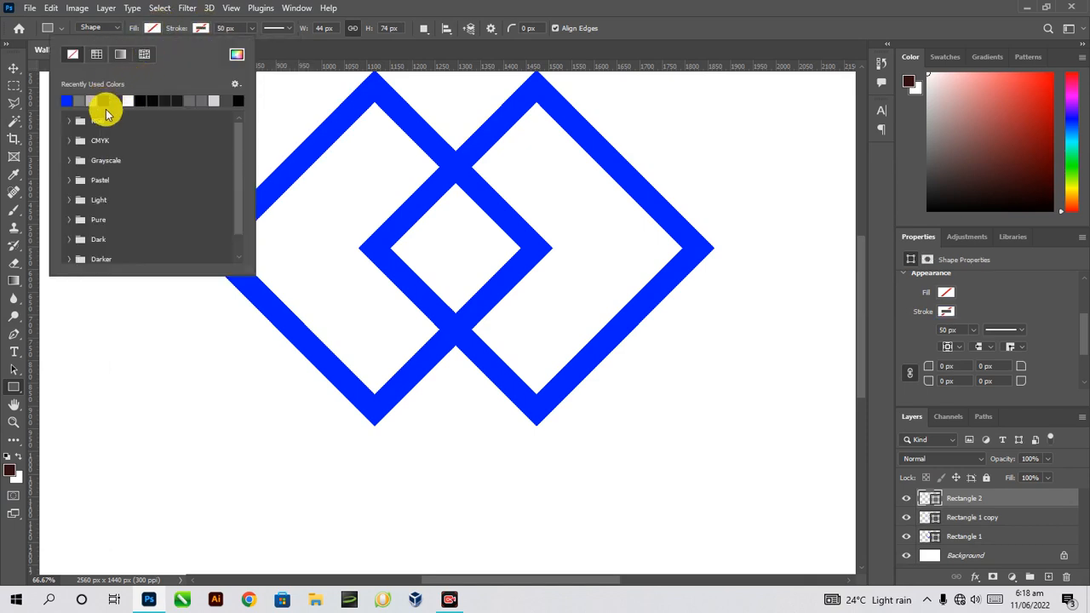
{"action": "left_click", "coordinate": [112, 100]}
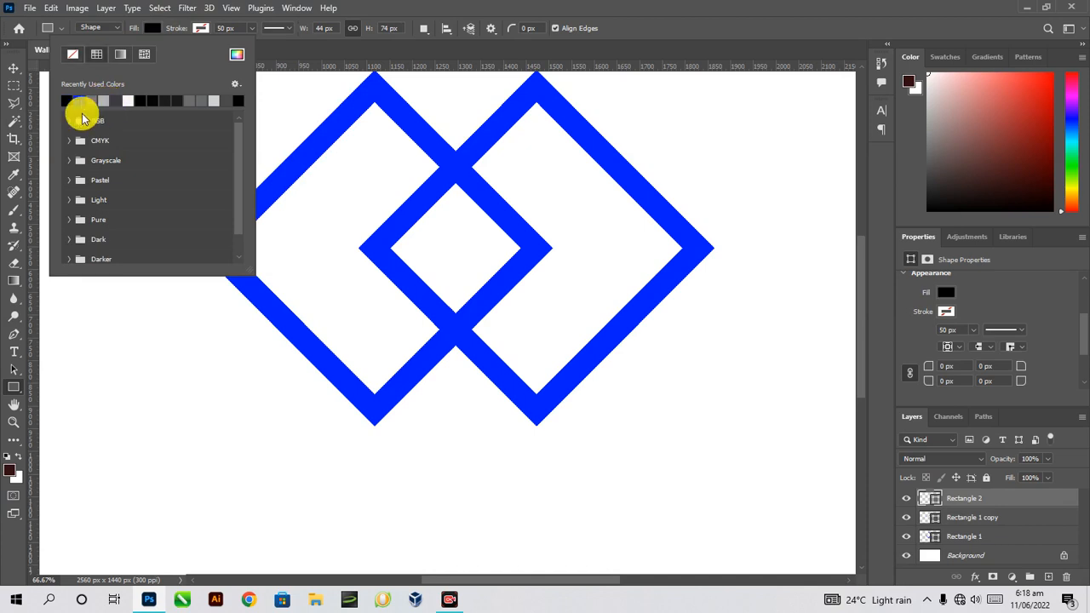
Step: Move the black rectangle onto the right diamond's band just below the upper crossing and rotate it 45°
{"action": "left_click", "coordinate": [16, 72]}
{"action": "mouse_move", "coordinate": [104, 130]}
{"action": "left_mouse_down"}
{"action": "mouse_move", "coordinate": [164, 153]}
{"action": "mouse_move", "coordinate": [453, 198]}
{"action": "mouse_move", "coordinate": [413, 189]}
{"action": "mouse_move", "coordinate": [437, 195]}
{"action": "left_mouse_up"}
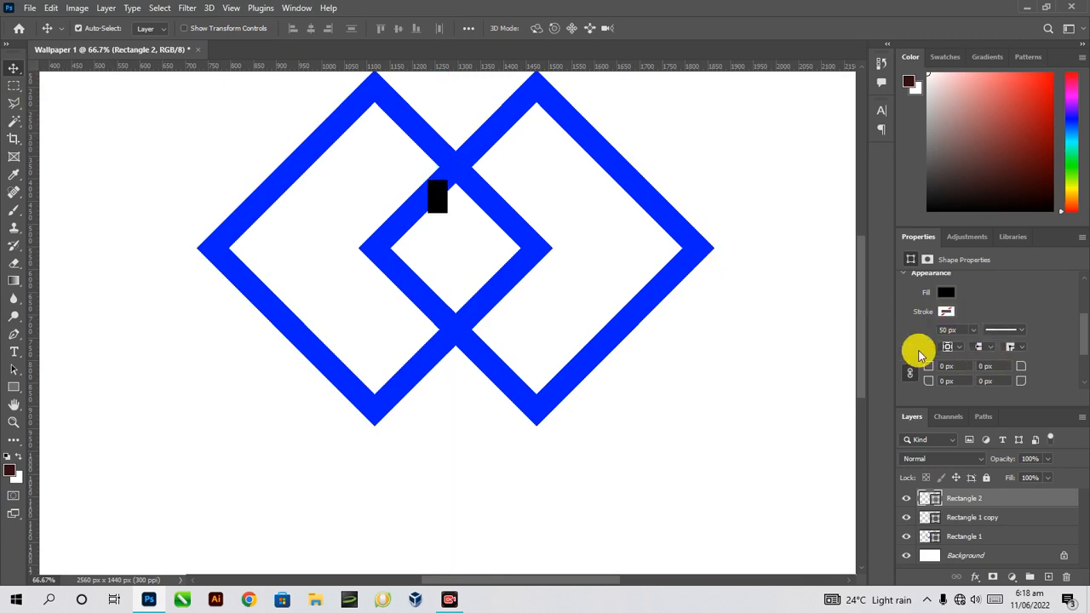
{"action": "scroll", "coordinate": [952, 326], "scroll_direction": "up", "scroll_amount": 2}
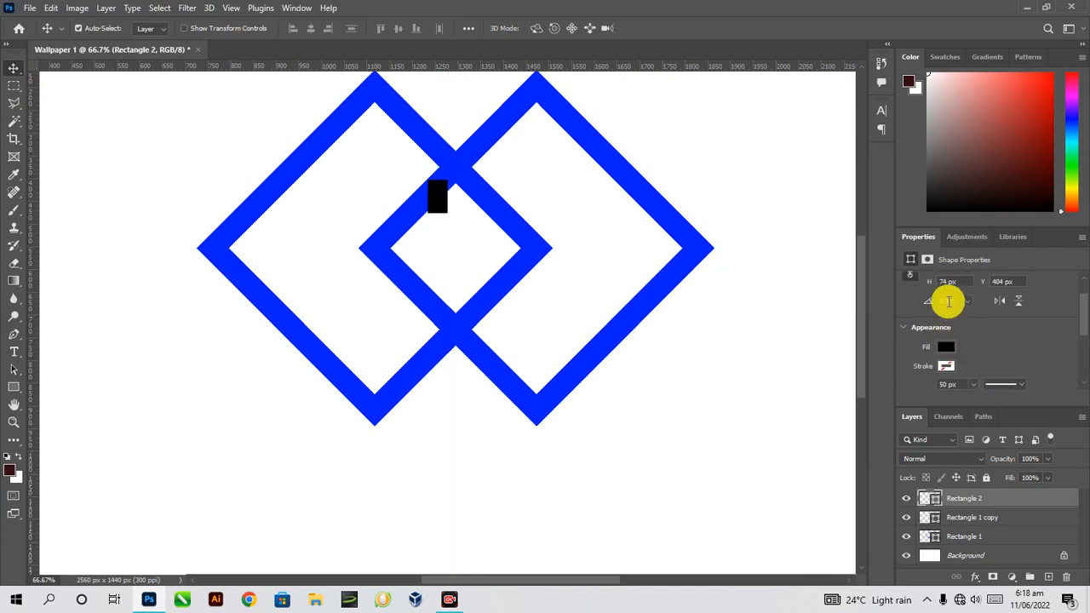
{"action": "left_click", "coordinate": [952, 300]}
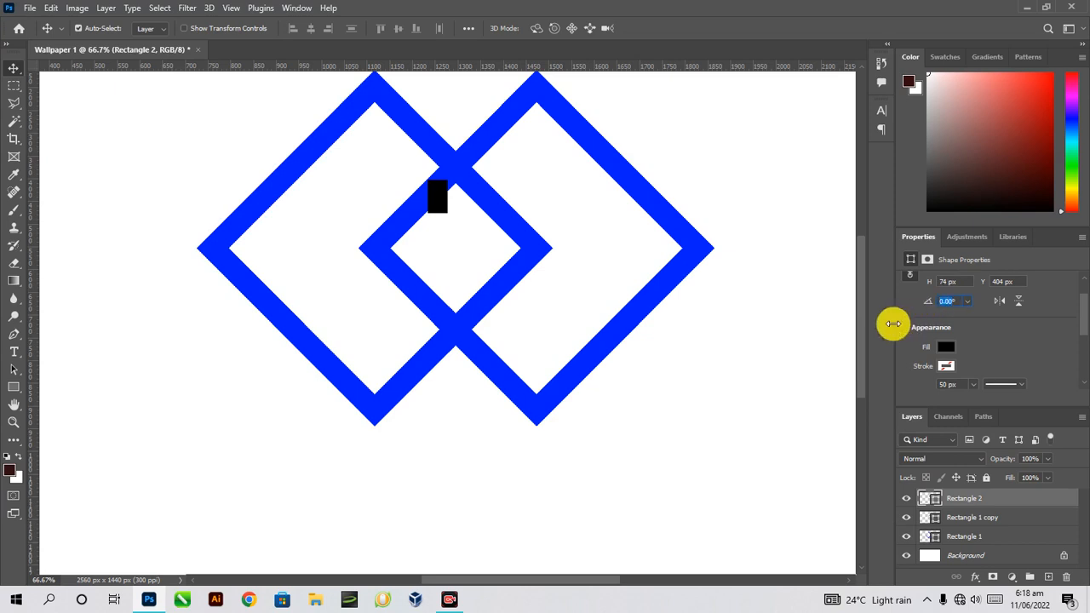
{"action": "type", "text": "45"}
{"action": "key", "text": "Return"}
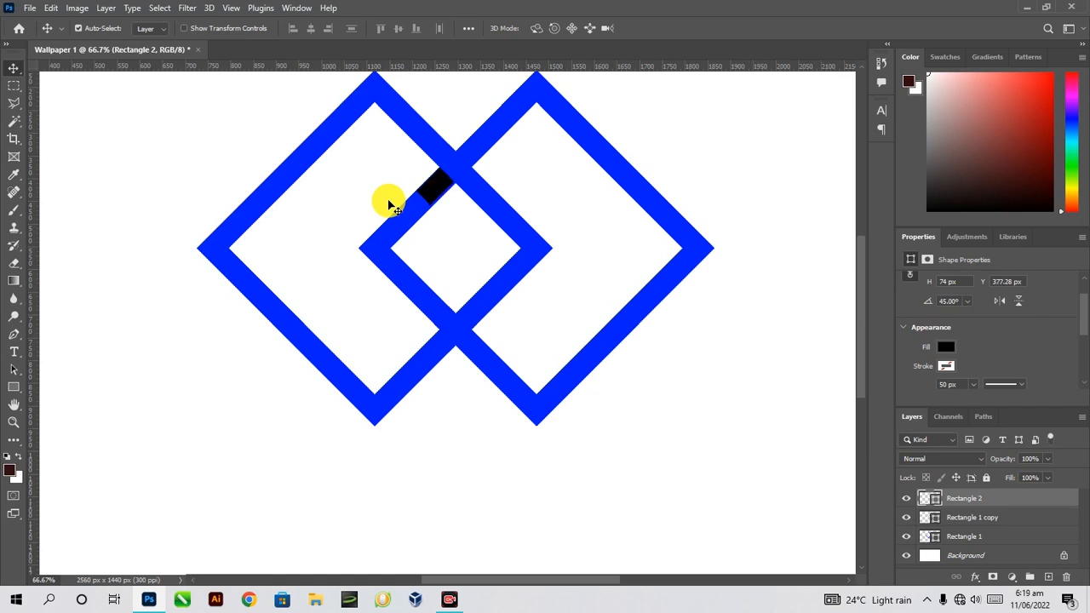
Step: Scale the black rectangle to about 112% and align it so it spans the full width of the blue band
{"action": "key", "text": "ctrl+plus"}
{"action": "key", "text": "ctrl+plus"}
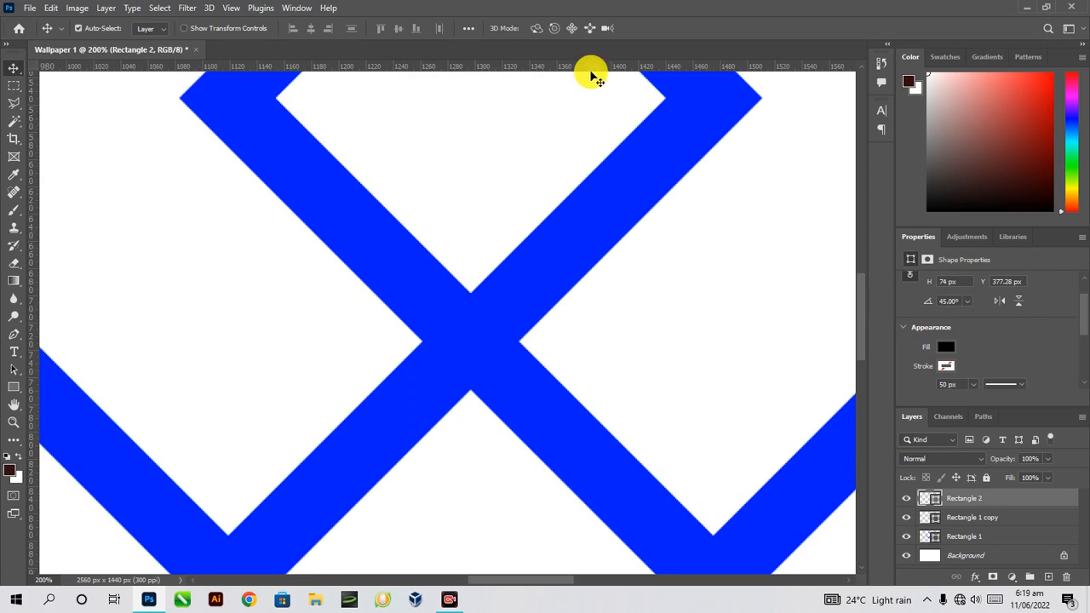
{"action": "left_click_drag", "start_coordinate": [864, 304], "coordinate": [875, 263]}
{"action": "key", "text": "ctrl+t"}
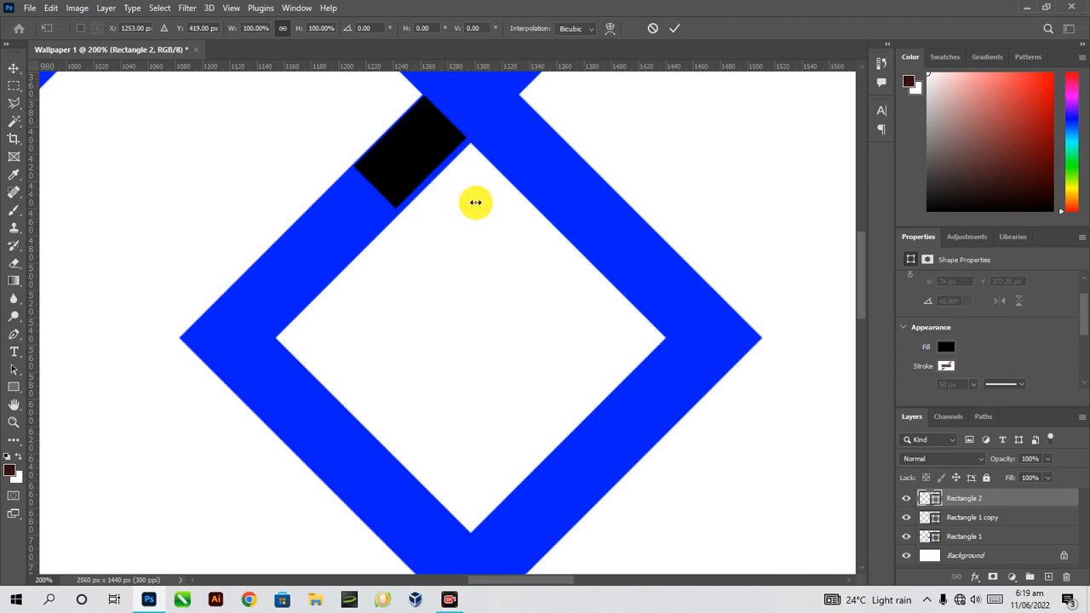
{"action": "left_click_drag", "start_coordinate": [465, 207], "coordinate": [466, 212]}
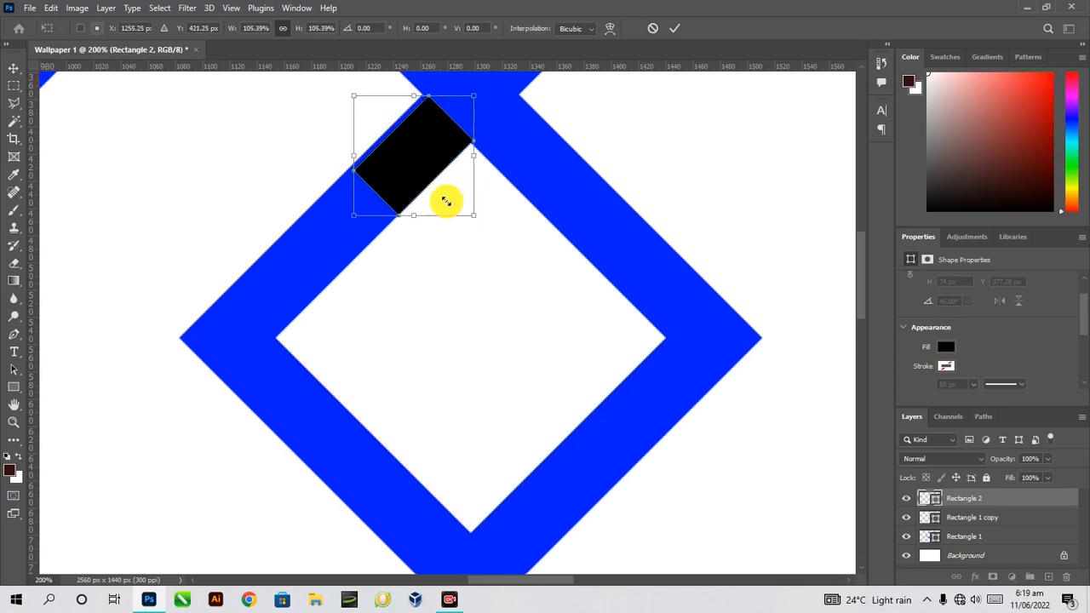
{"action": "left_click_drag", "start_coordinate": [352, 96], "coordinate": [347, 92]}
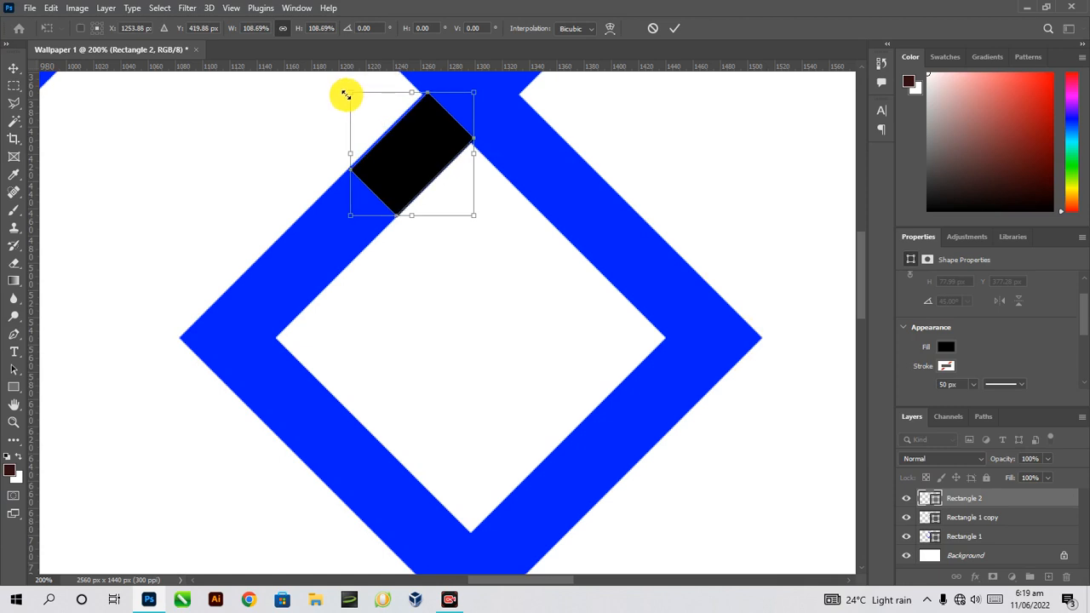
{"action": "key", "text": "Left"}
{"action": "key", "text": "Left"}
{"action": "key", "text": "Up"}
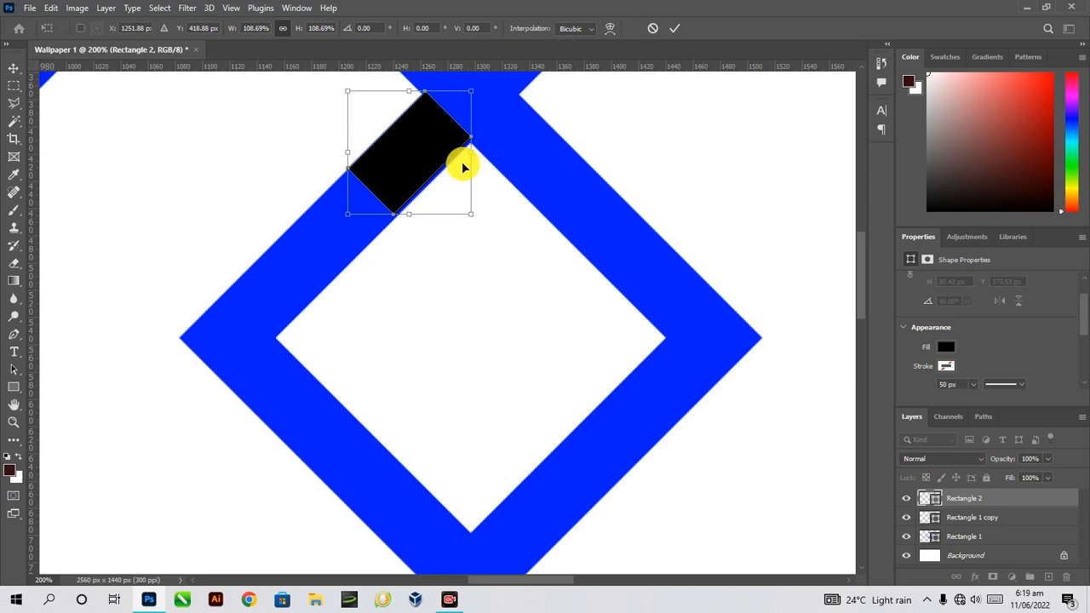
{"action": "left_click_drag", "start_coordinate": [472, 157], "coordinate": [476, 159]}
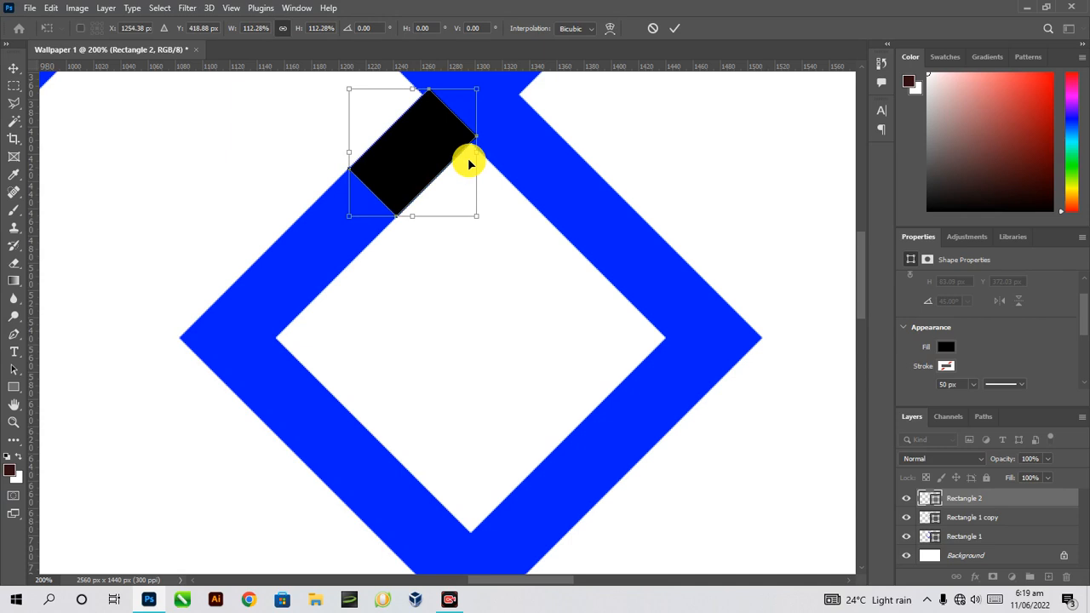
{"action": "left_click", "coordinate": [681, 30]}
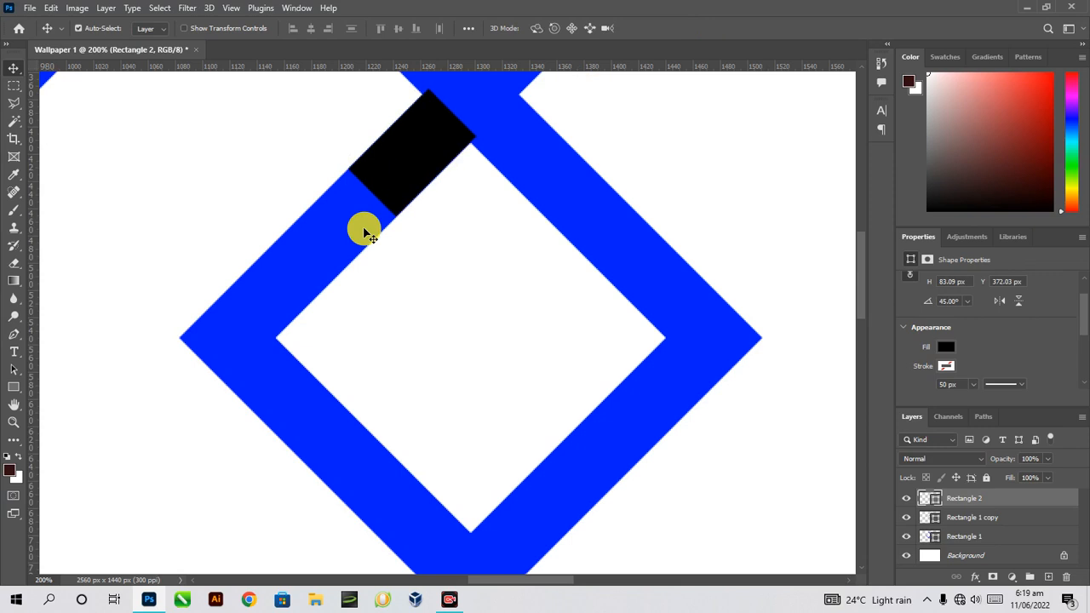
Step: Nudge the black rectangle down along the band until its upper end meets the left diamond's edge at the crossing
{"action": "key", "text": "Down"}
{"action": "key", "text": "Down"}
{"action": "key", "text": "Down"}
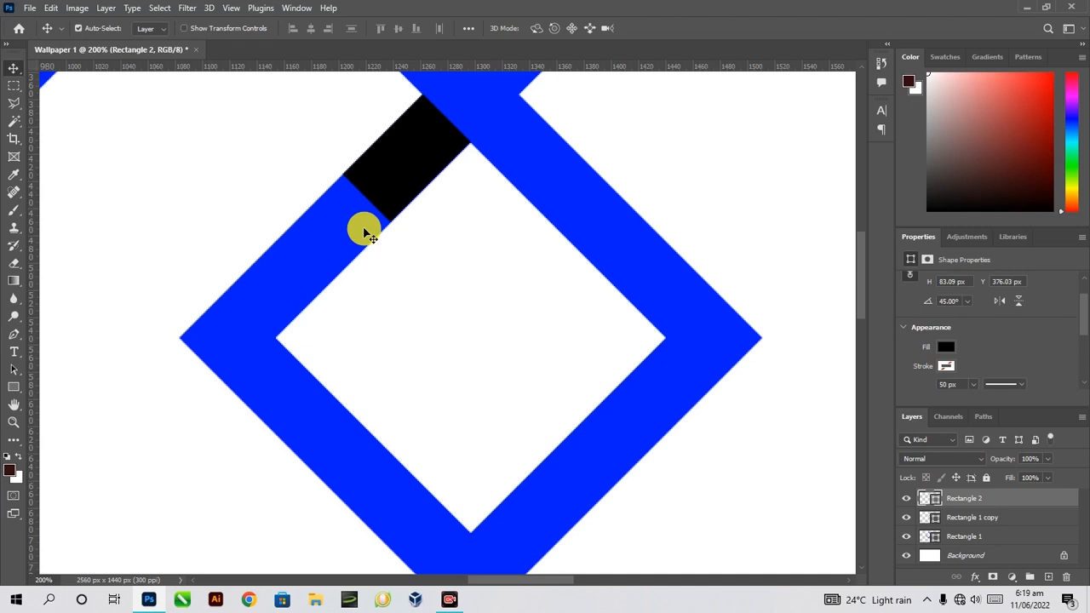
{"action": "key", "text": "ctrl+minus"}
{"action": "key", "text": "ctrl+minus"}
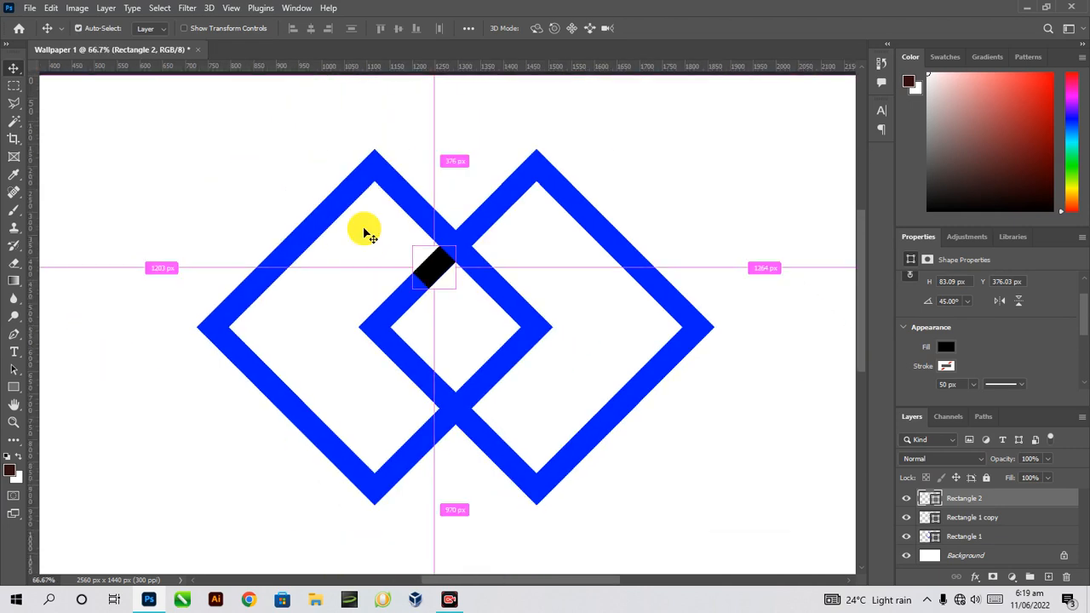
Step: Rasterize the black rectangle's layer and set the Eraser to a soft round brush of 196 px
{"action": "right_click", "coordinate": [981, 505]}
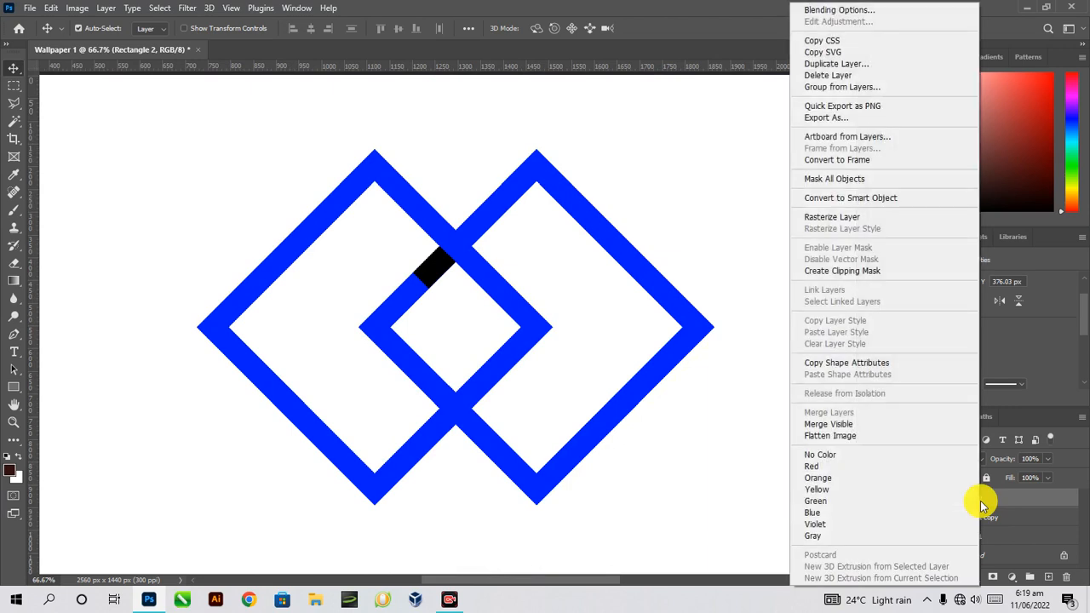
{"action": "left_click", "coordinate": [828, 220]}
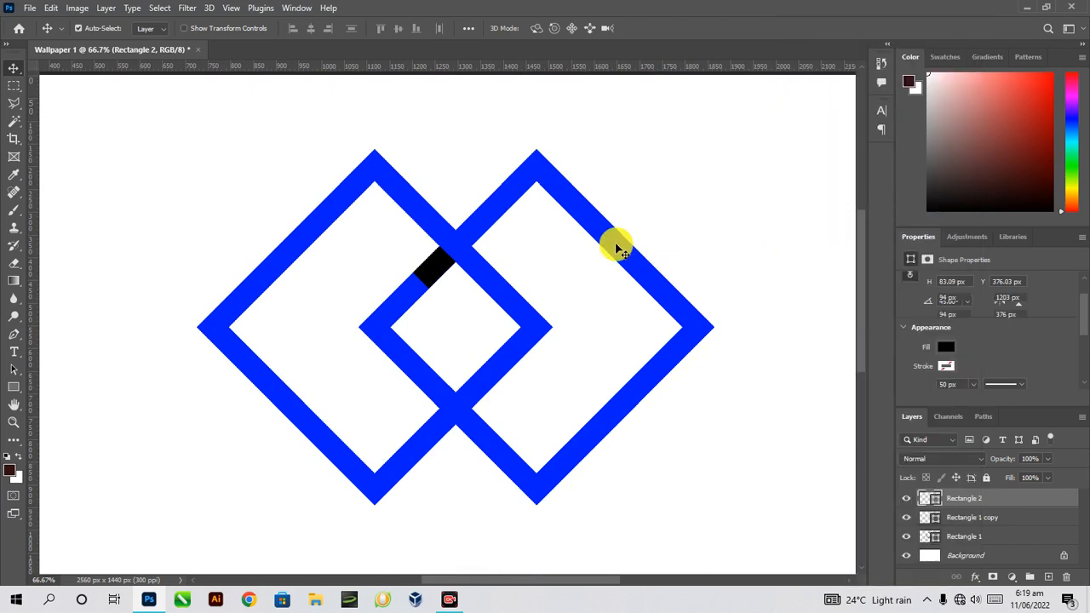
{"action": "left_click", "coordinate": [17, 264]}
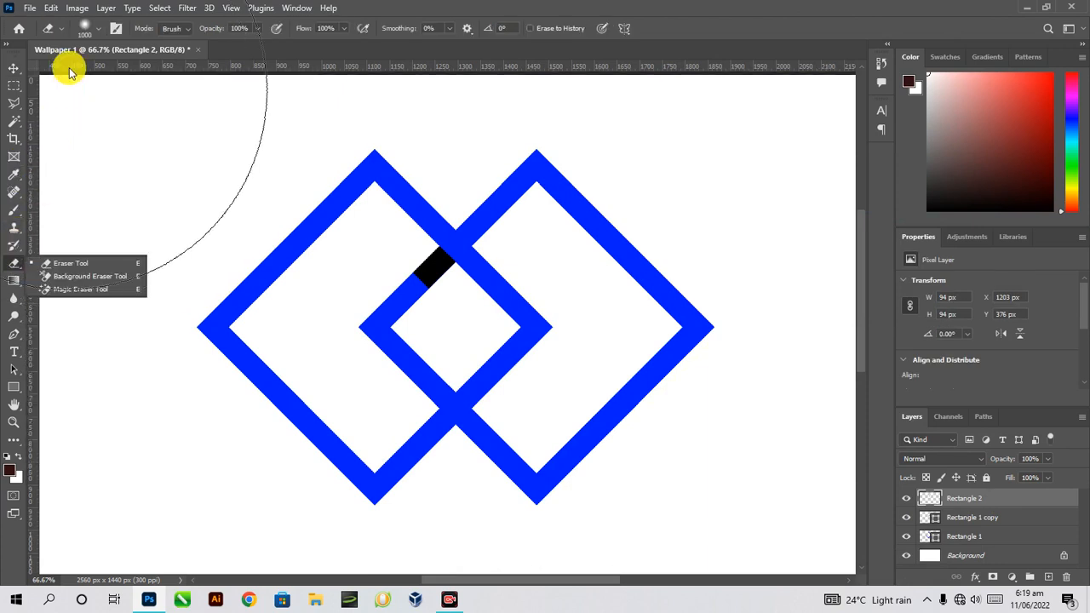
{"action": "left_click", "coordinate": [96, 27]}
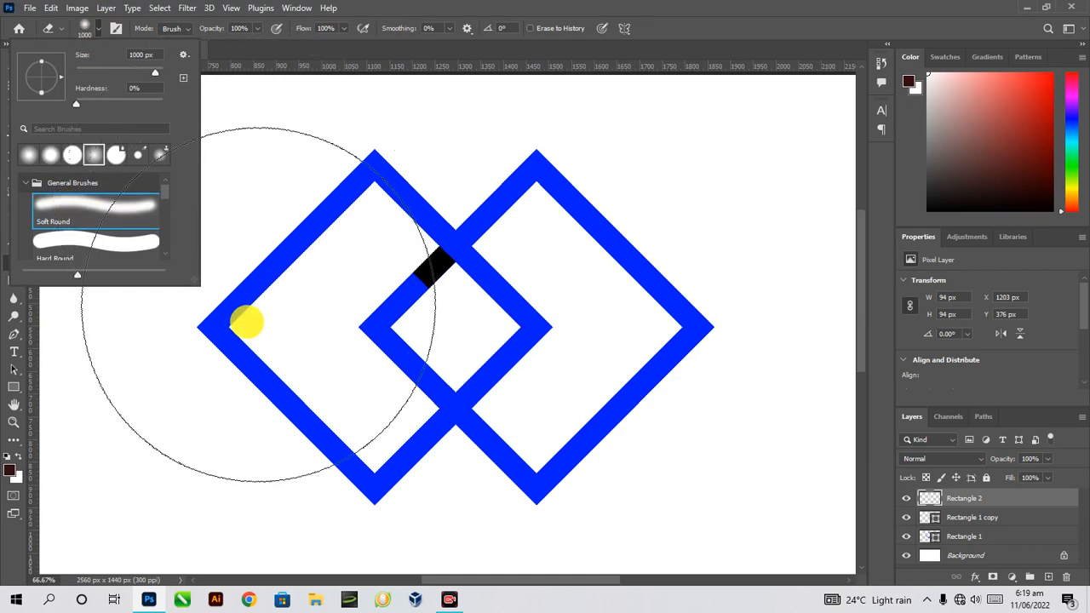
{"action": "right_click", "coordinate": [214, 340]}
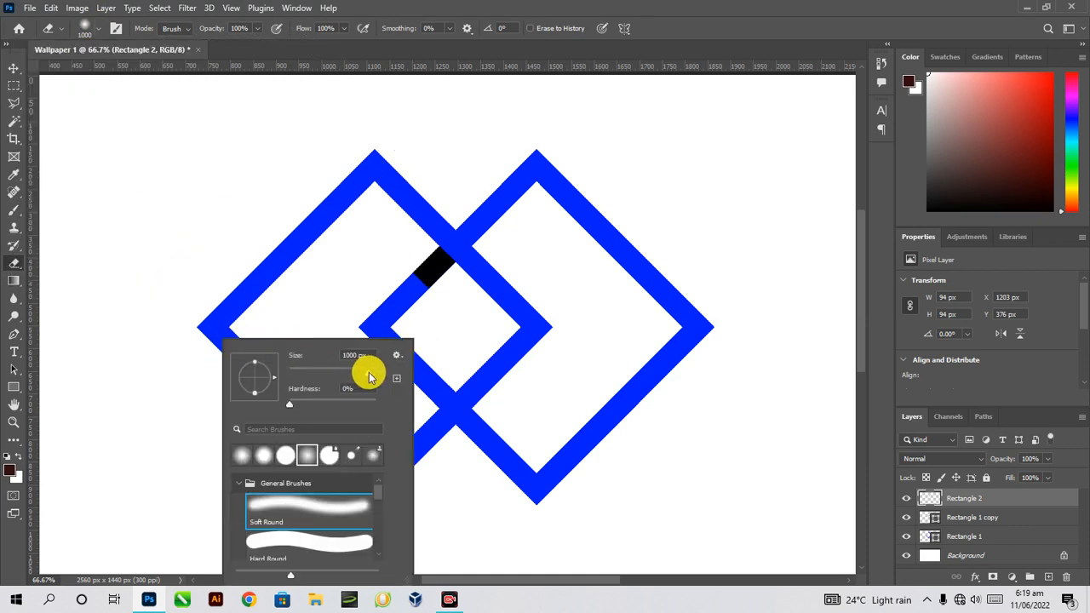
{"action": "left_click_drag", "start_coordinate": [369, 377], "coordinate": [367, 377]}
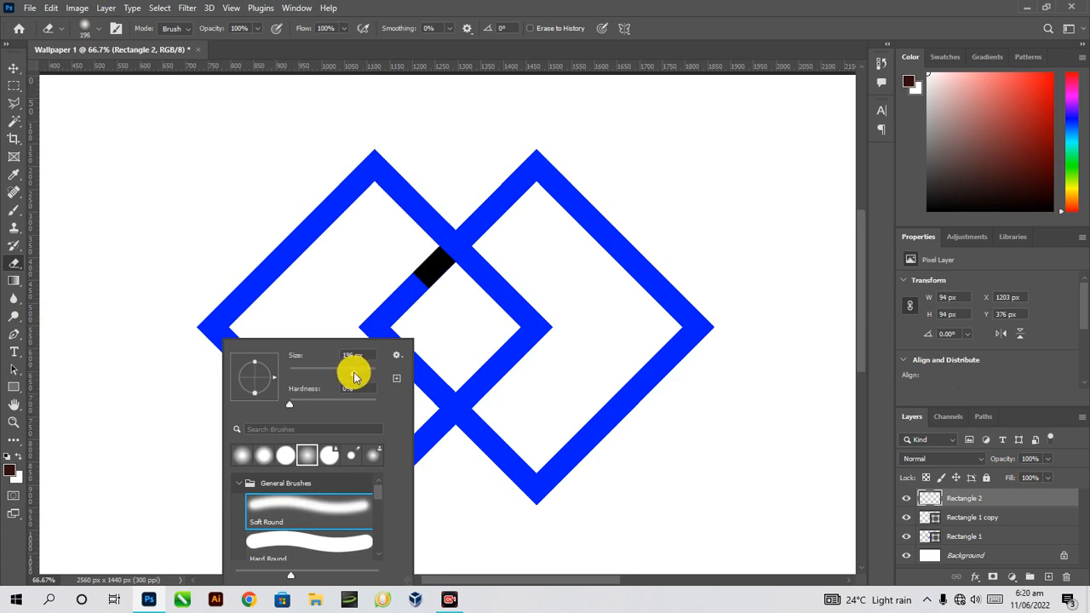
{"action": "left_click", "coordinate": [353, 373]}
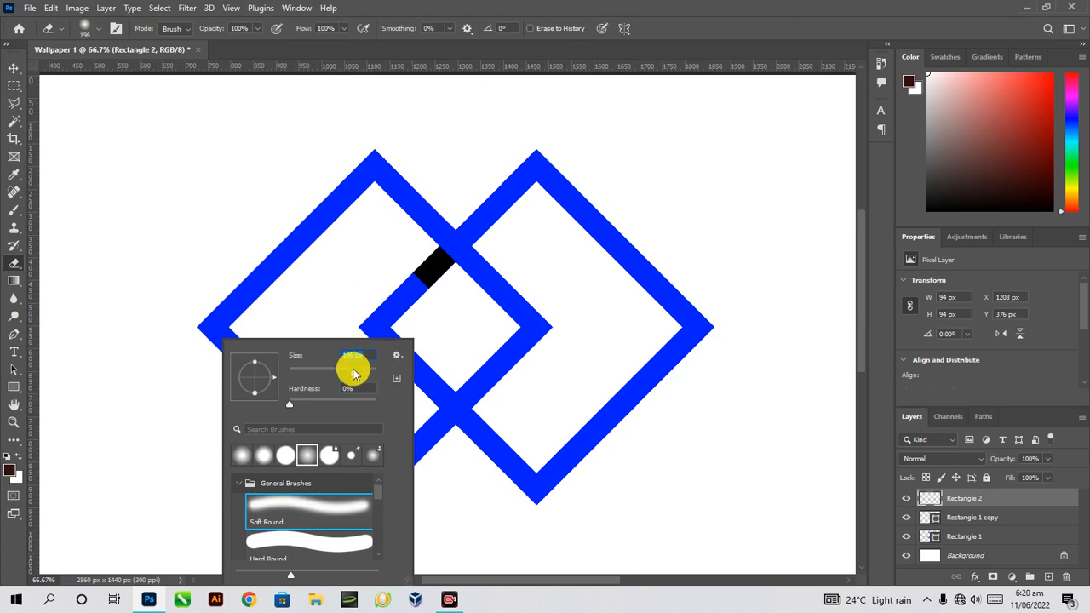
Step: Softly erase the black rectangle's lower-left end to fade it into the blue band, undoing the last excessive dab
{"action": "left_click", "coordinate": [383, 308]}
{"action": "left_click", "coordinate": [391, 295]}
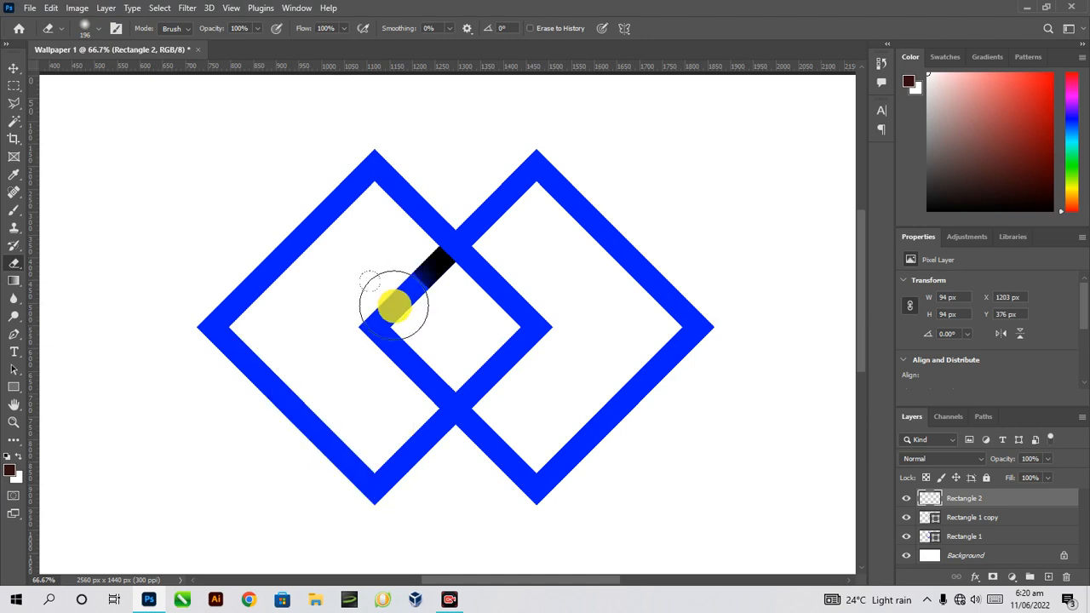
{"action": "left_click", "coordinate": [387, 295]}
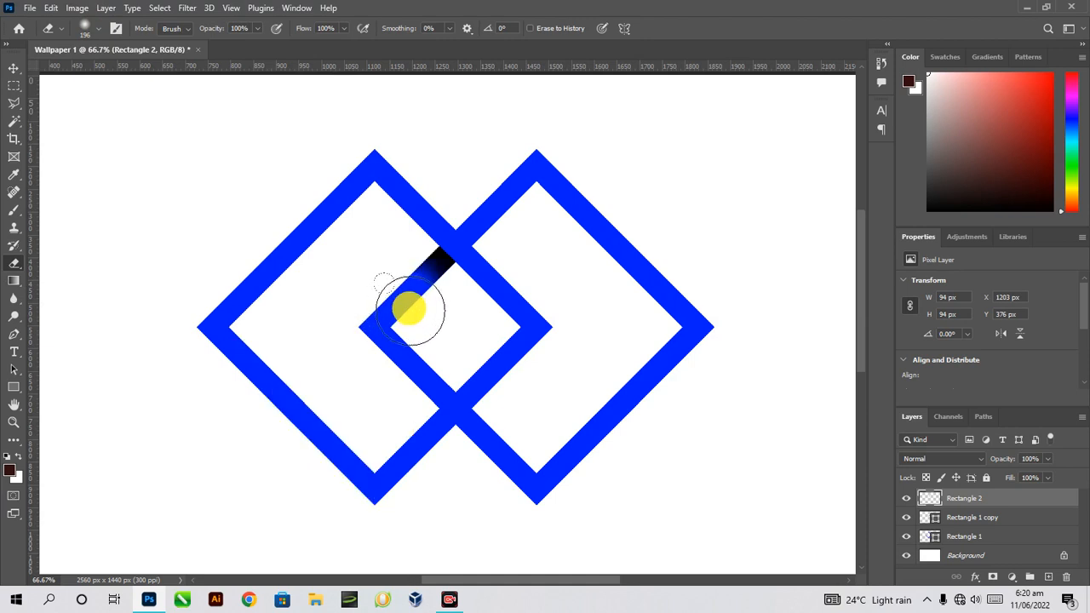
{"action": "left_click", "coordinate": [426, 277]}
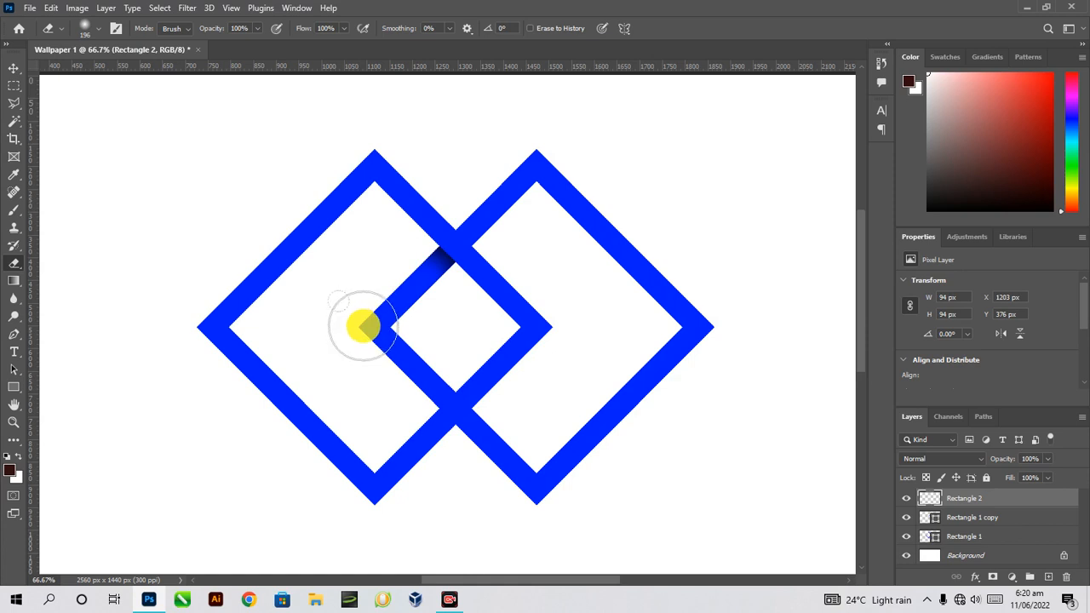
{"action": "key", "text": "ctrl+z"}
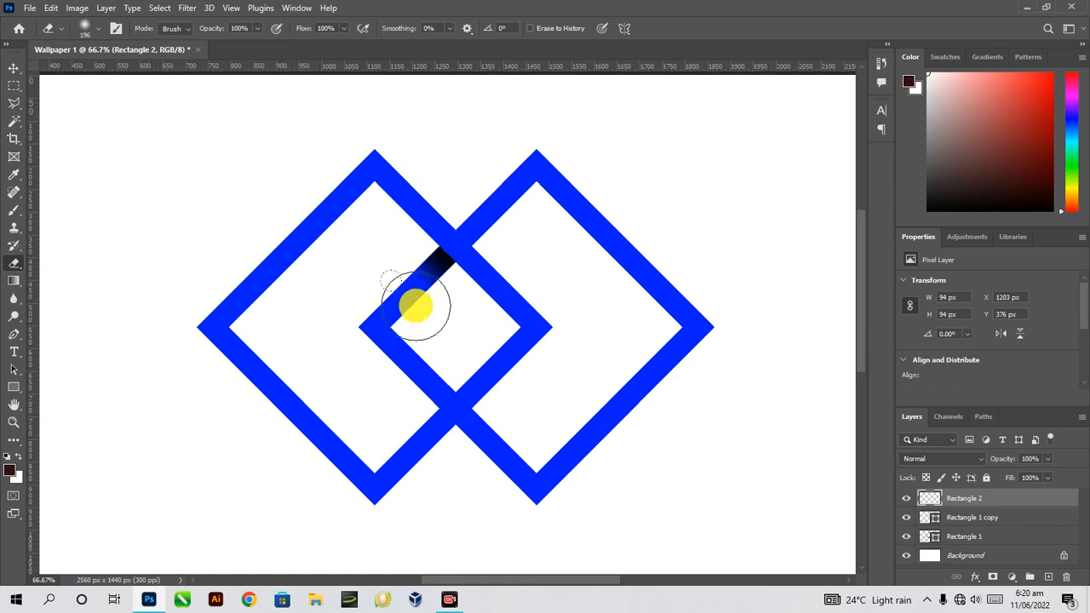
Step: Duplicate the faded shadow layer and move the copy along the band to the upper-right side of the crossing
{"action": "left_click", "coordinate": [12, 68]}
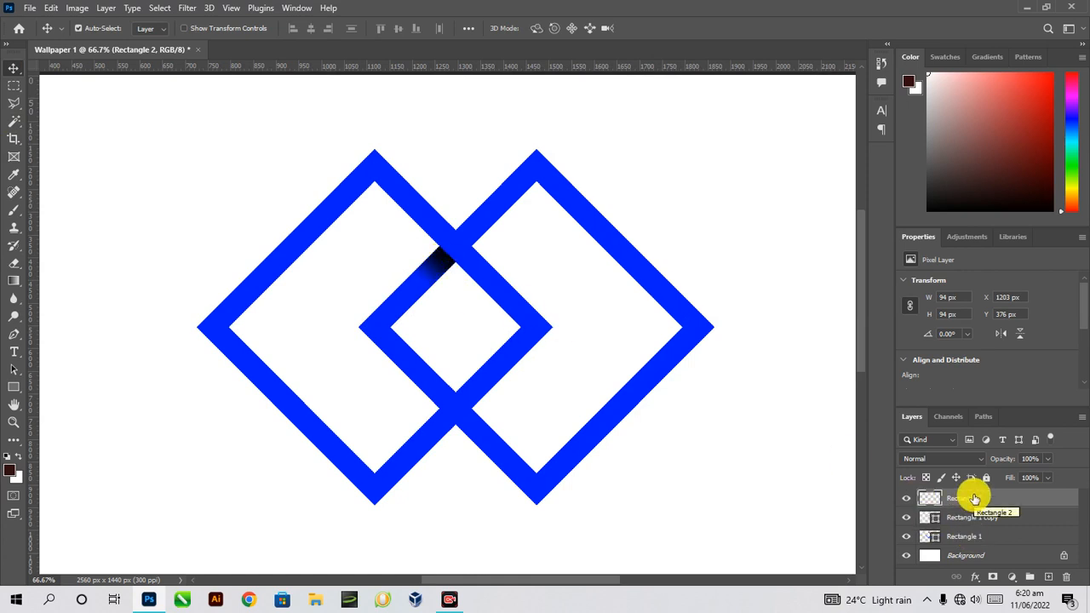
{"action": "key", "text": "ctrl+j"}
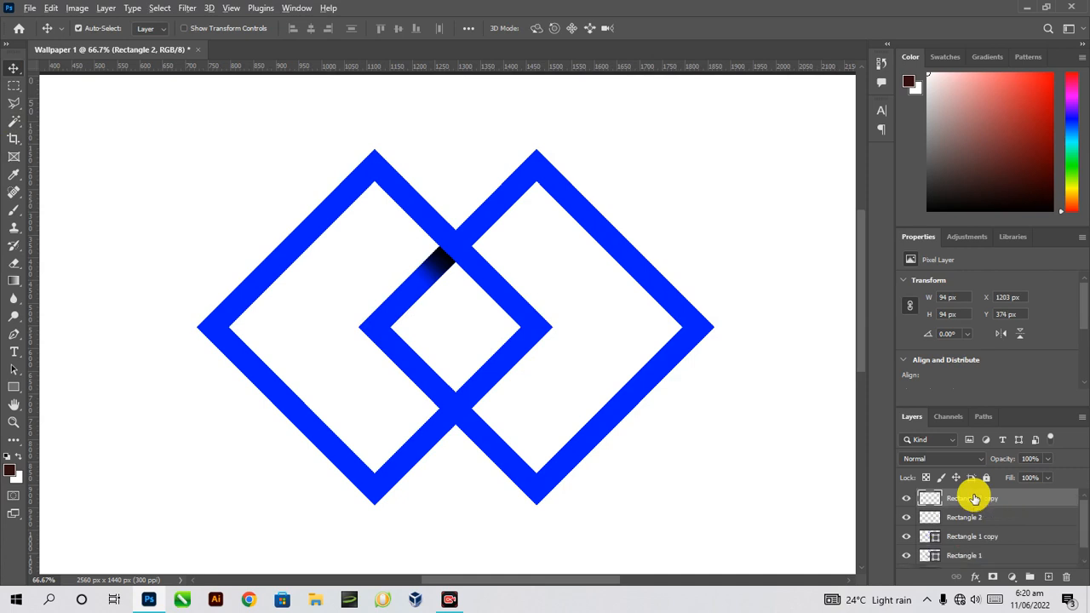
{"action": "left_click_drag", "start_coordinate": [436, 258], "coordinate": [482, 220]}
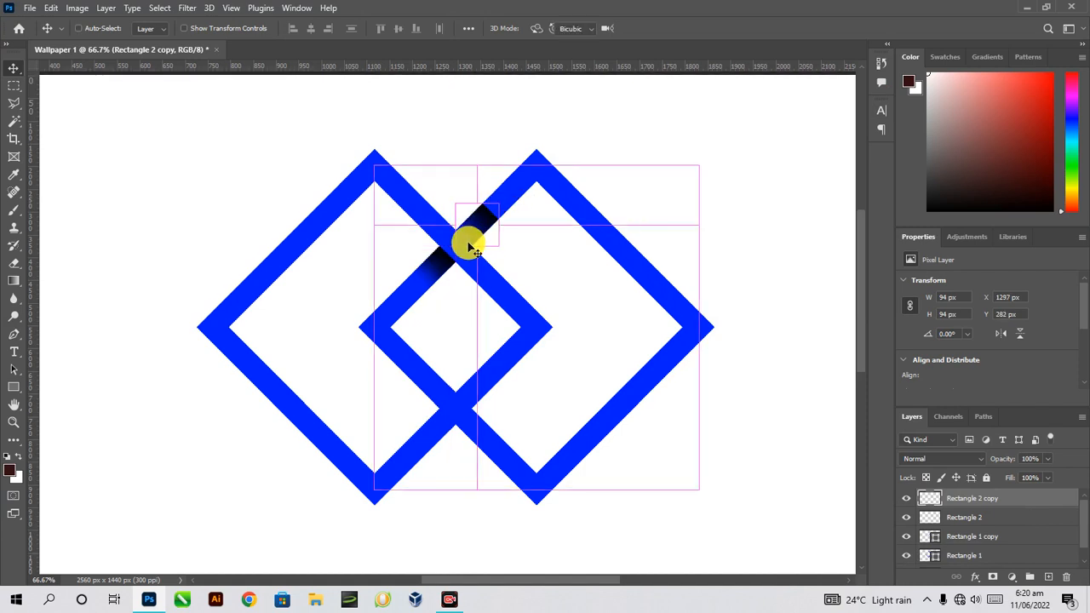
Step: Rotate the copied shadow 180° so its dark end faces the crossing
{"action": "key", "text": "ctrl+t"}
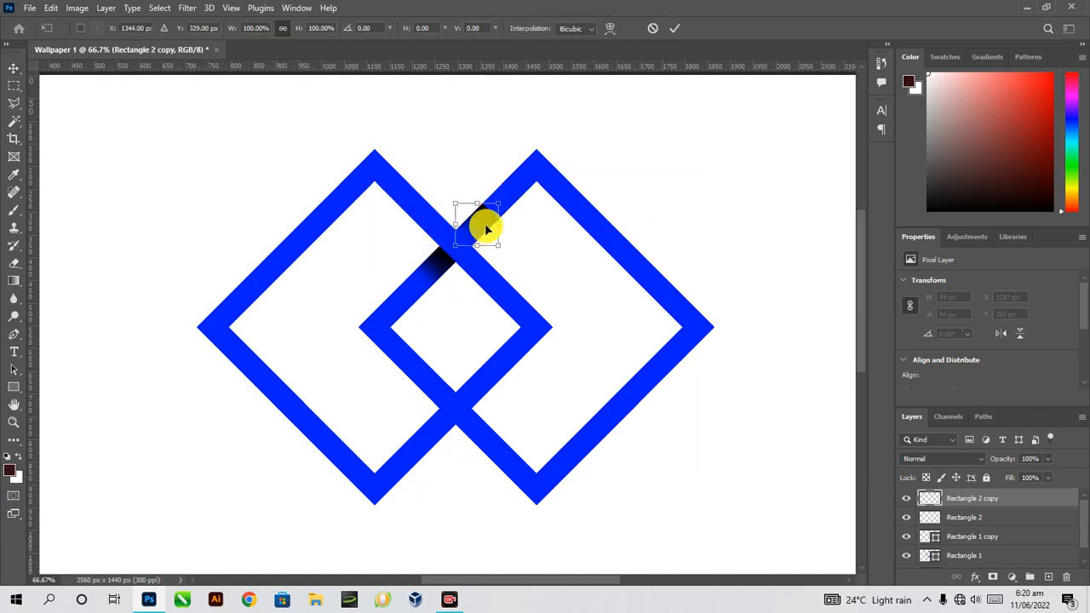
{"action": "right_click", "coordinate": [482, 225]}
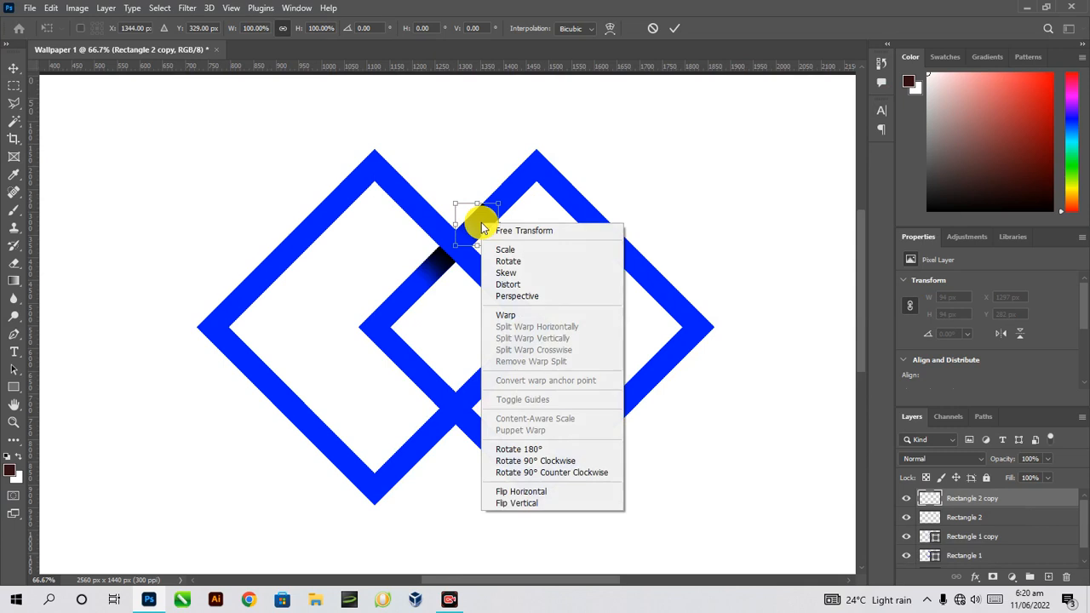
{"action": "left_click", "coordinate": [541, 449]}
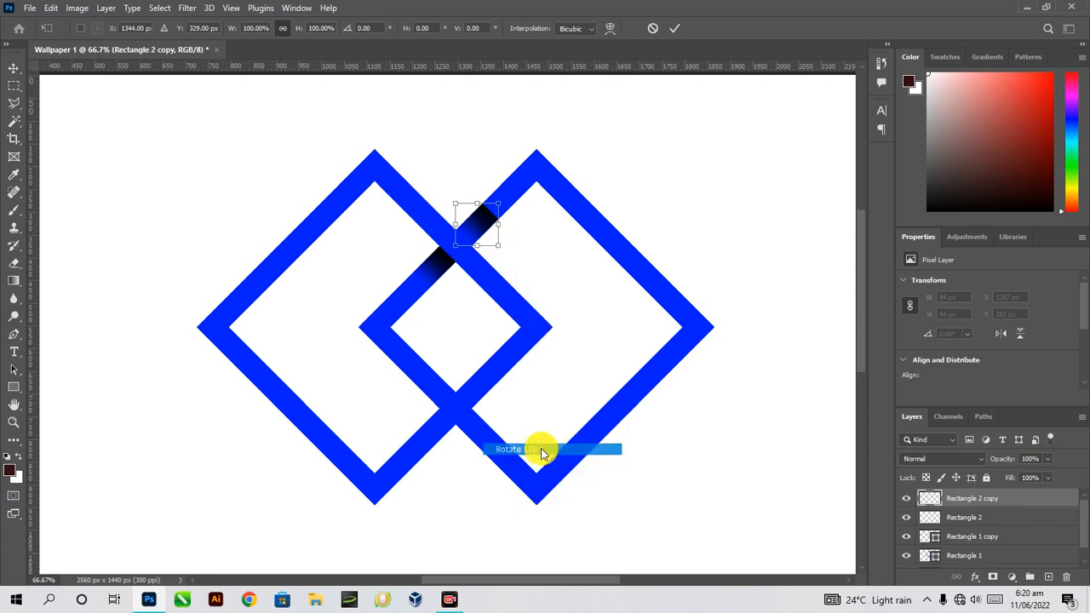
{"action": "left_click", "coordinate": [679, 28]}
Step: Examine close up how both shadow pieces meet the diamonds' upper crossing
{"action": "key", "text": "ctrl+plus"}
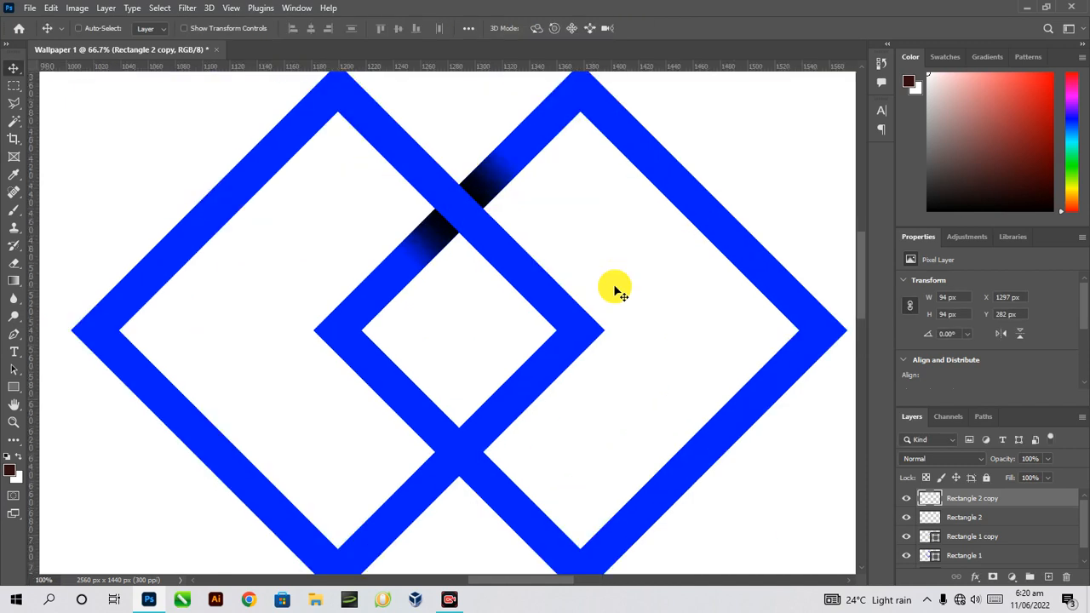
{"action": "key", "text": "ctrl+plus"}
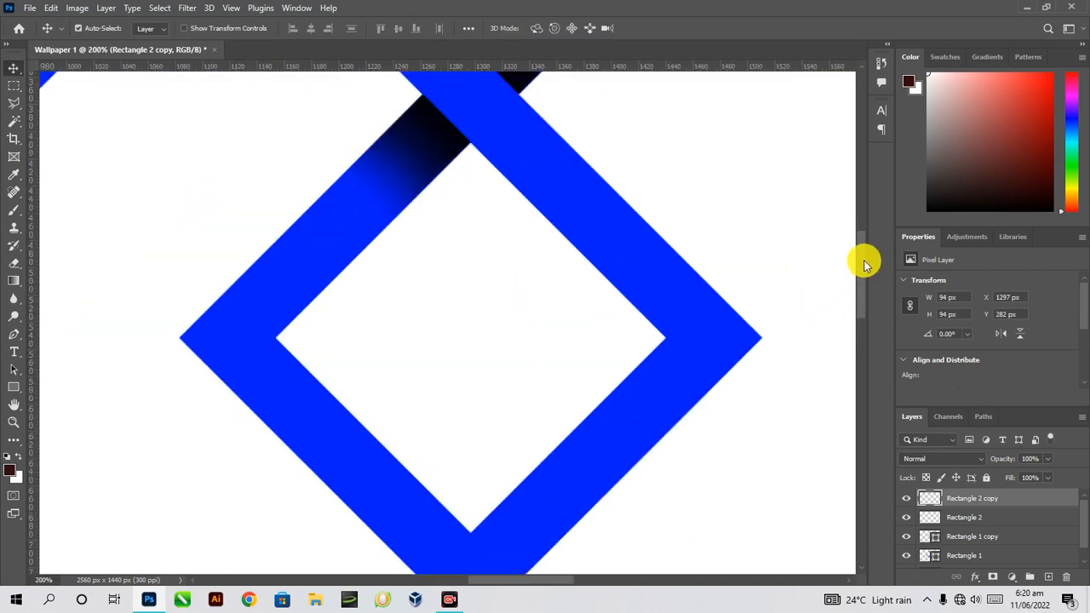
{"action": "scroll", "coordinate": [864, 260], "scroll_direction": "up", "scroll_amount": 3}
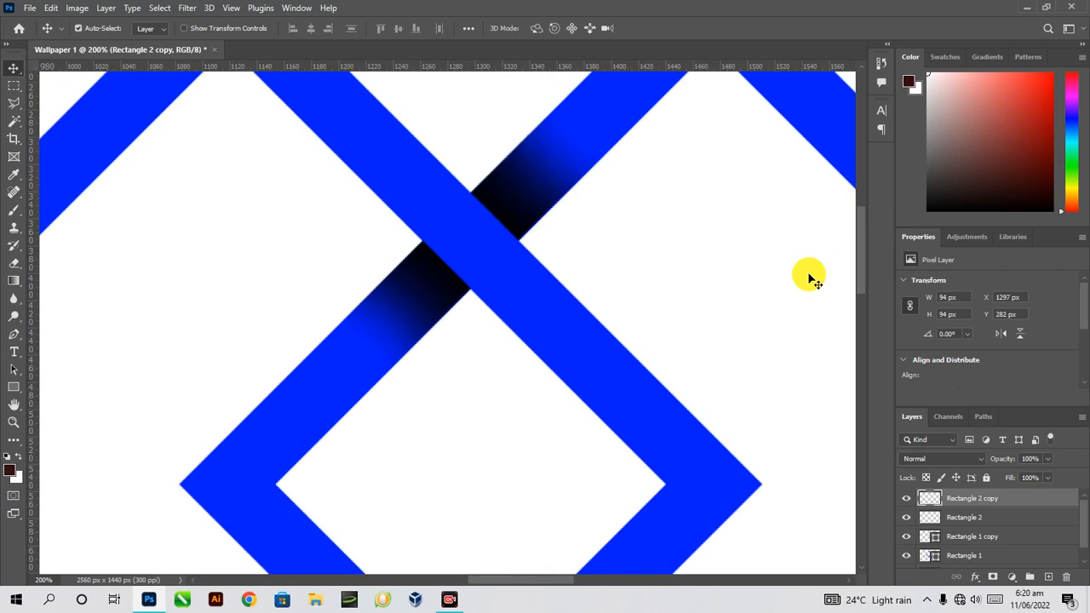
{"action": "key", "text": "ctrl+minus"}
{"action": "key", "text": "ctrl+minus"}
{"action": "key", "text": "ctrl+minus"}
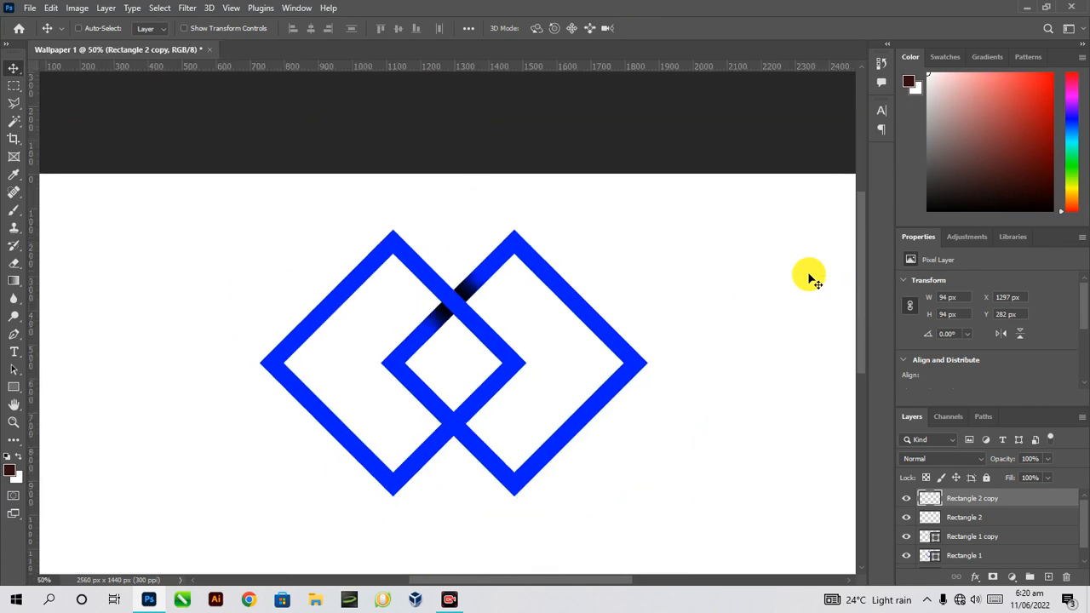
{"action": "key", "text": "ctrl+plus"}
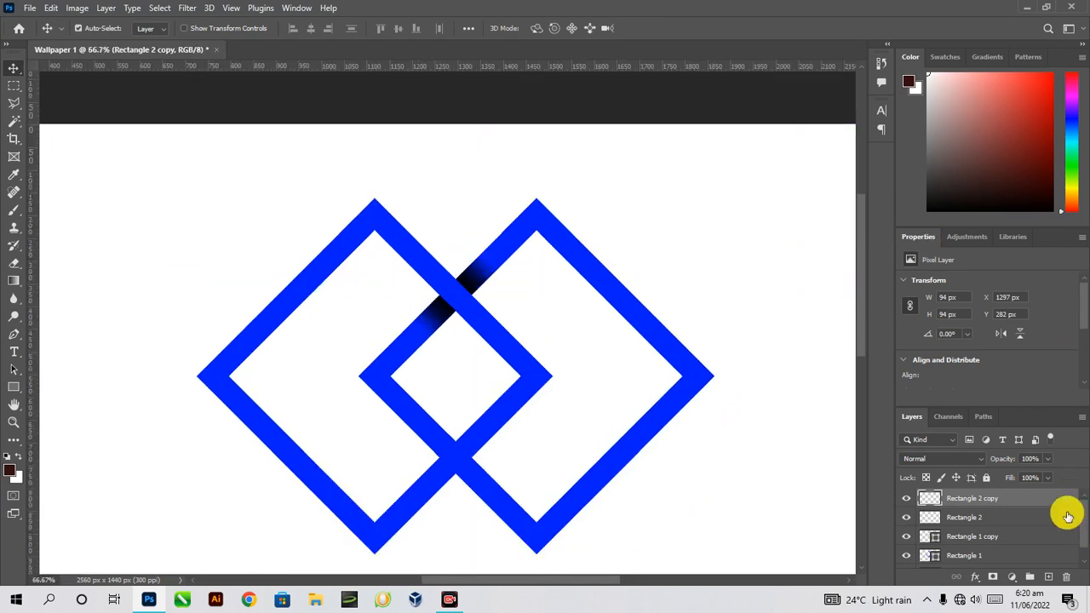
Step: Set the fill of both faded shadow layers at the upper crossing to 70%
{"action": "key", "text": "ctrl"}
{"action": "left_click", "coordinate": [980, 519], "text": "ctrl"}
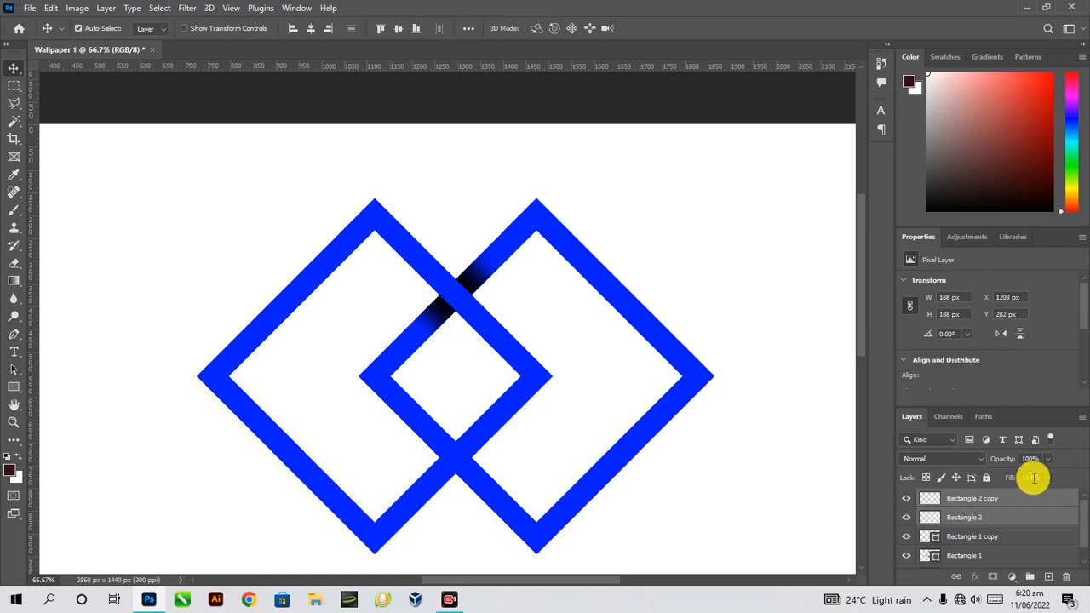
{"action": "left_click", "coordinate": [1031, 478]}
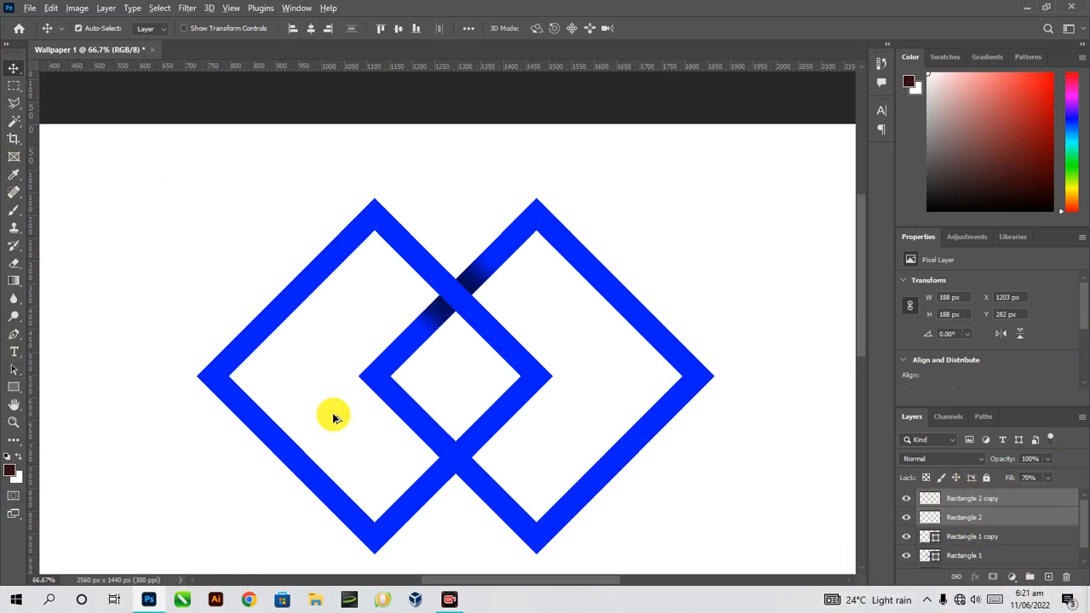
Step: Duplicate both shadow pieces and align the copies precisely over the band at the diamonds' lower crossing
{"action": "key", "text": "ctrl+j"}
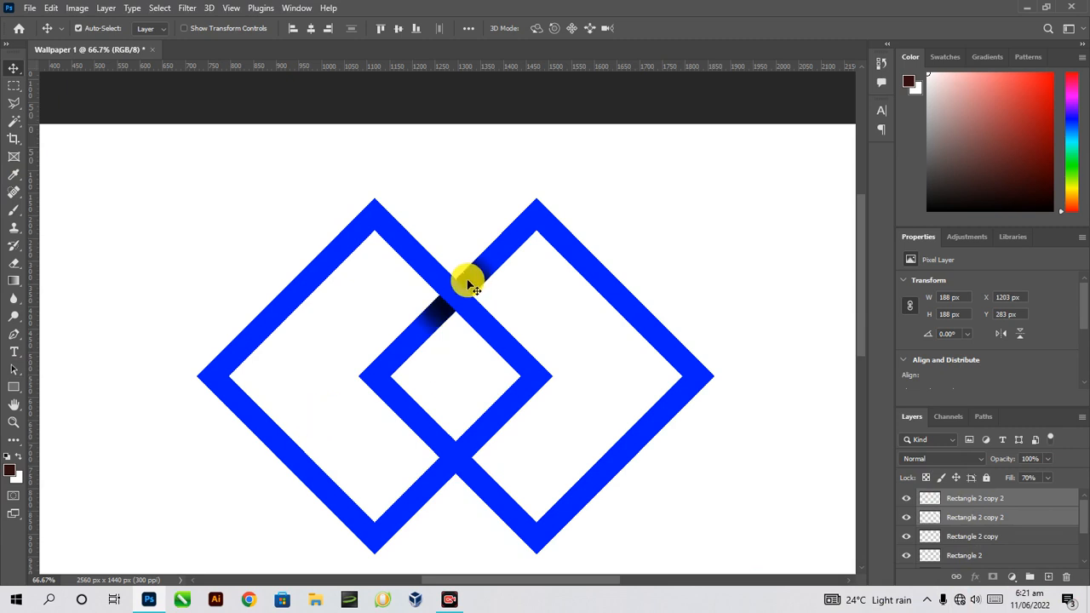
{"action": "left_click_drag", "start_coordinate": [468, 285], "coordinate": [454, 460]}
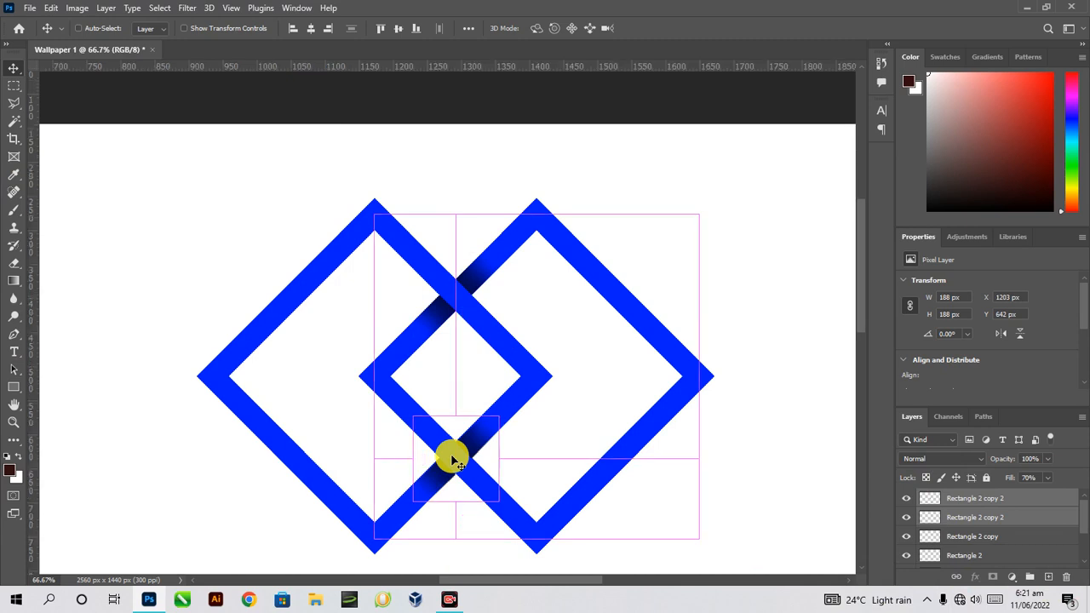
{"action": "key", "text": "ctrl+plus"}
{"action": "key", "text": "ctrl+plus"}
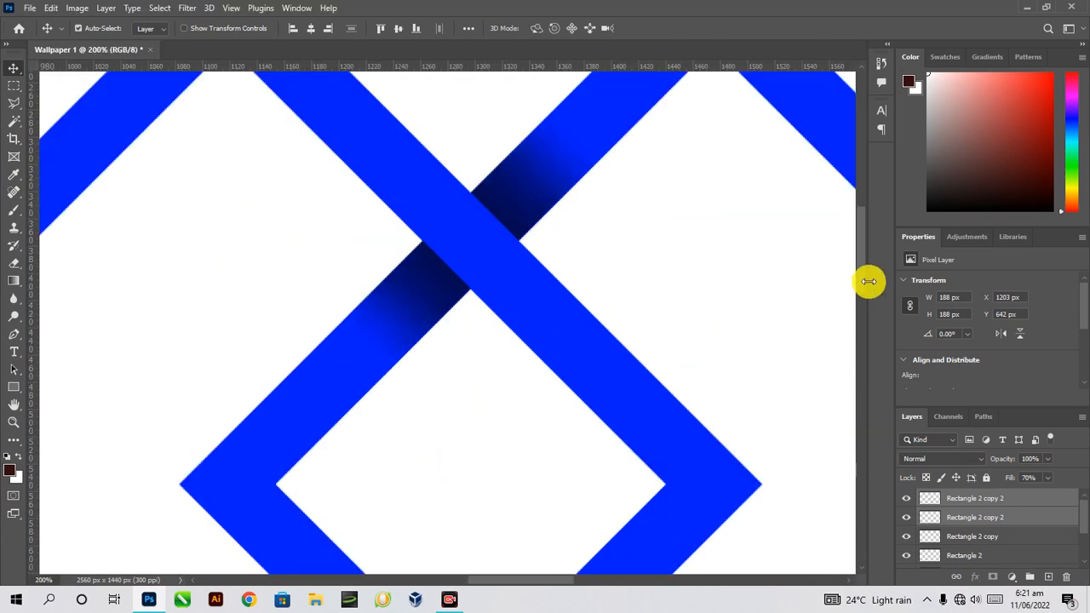
{"action": "left_click_drag", "start_coordinate": [861, 280], "coordinate": [847, 358]}
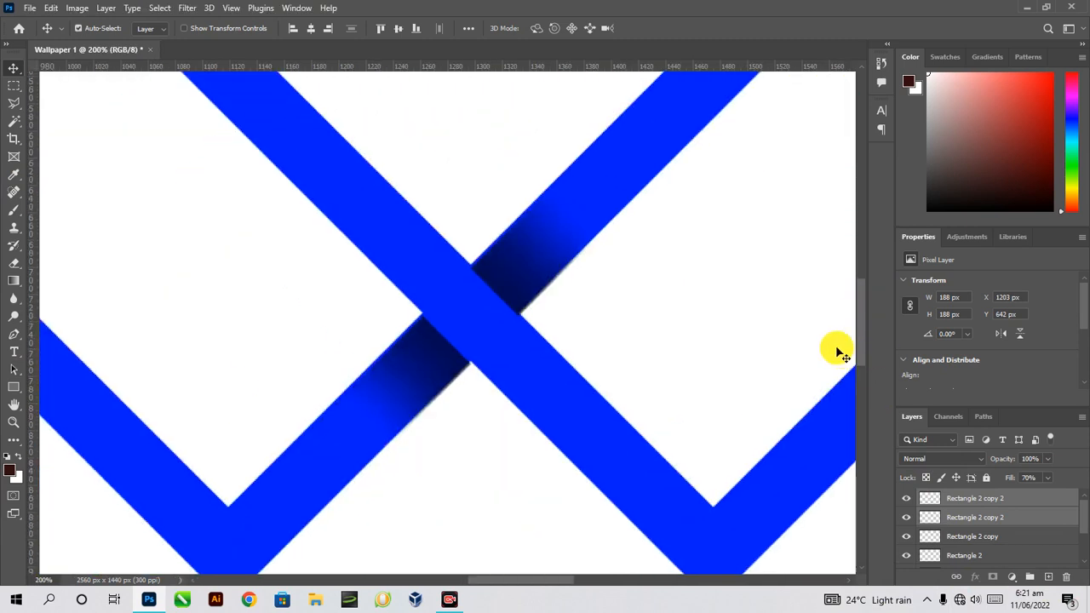
{"action": "key", "text": "Up"}
{"action": "key", "text": "Left"}
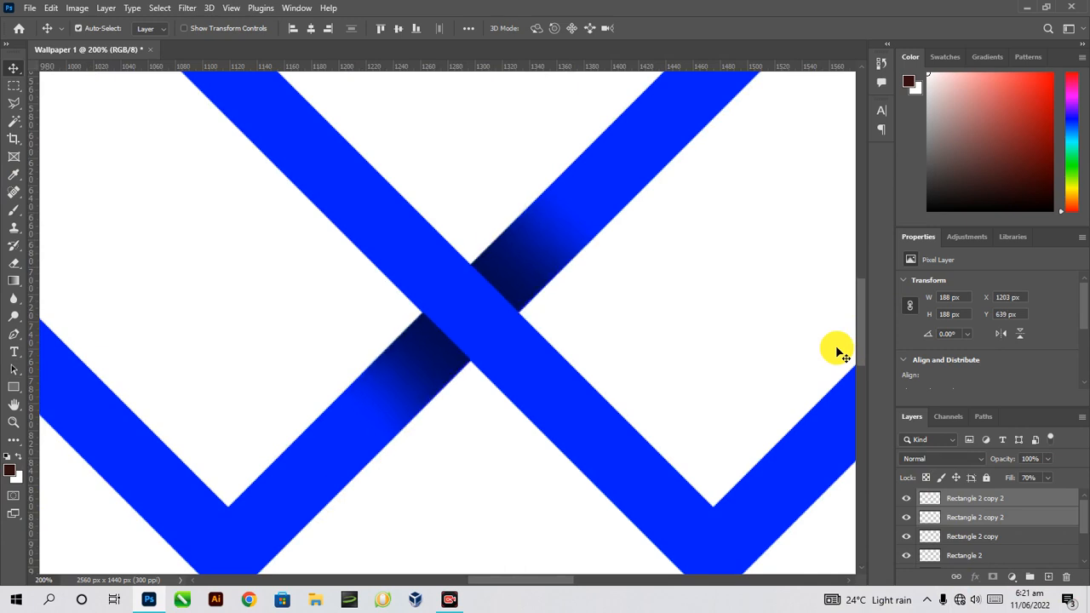
Step: Scale the diamonds and all shadows together to about 79% and centre them horizontally in the canvas's upper part
{"action": "key", "text": "ctrl+minus"}
{"action": "key", "text": "ctrl+minus"}
{"action": "key", "text": "ctrl+minus"}
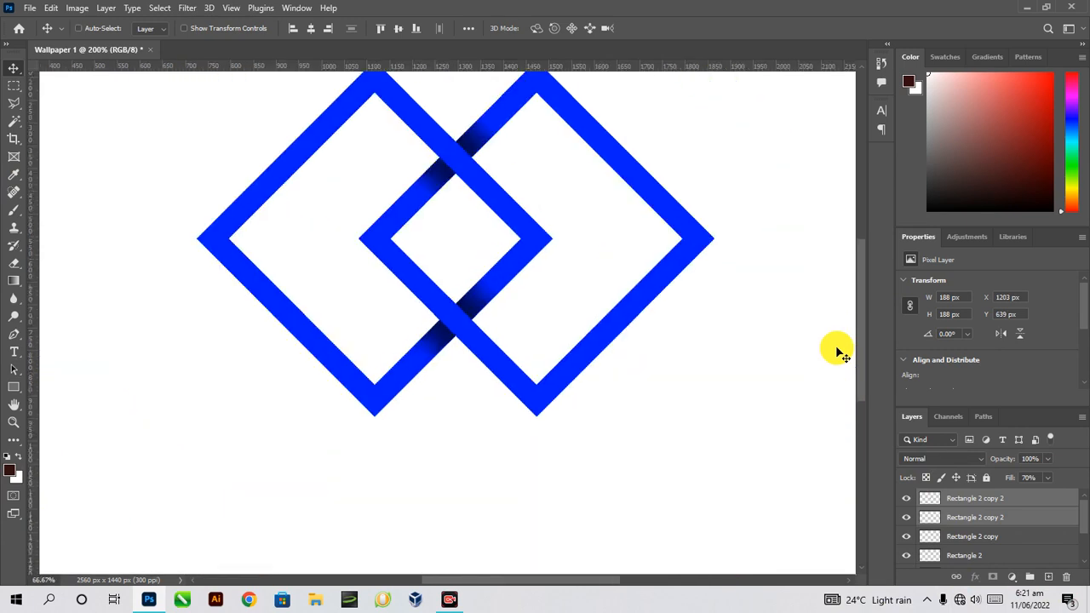
{"action": "key", "text": "ctrl+minus"}
{"action": "key", "text": "ctrl+minus"}
{"action": "key", "text": "ctrl+minus"}
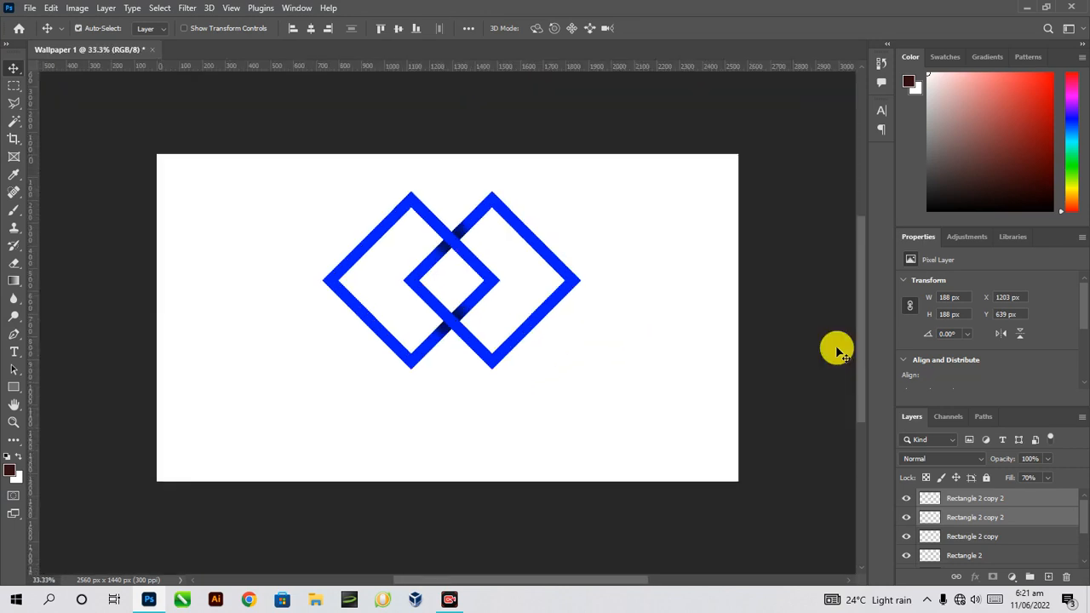
{"action": "left_click_drag", "start_coordinate": [311, 172], "coordinate": [577, 433]}
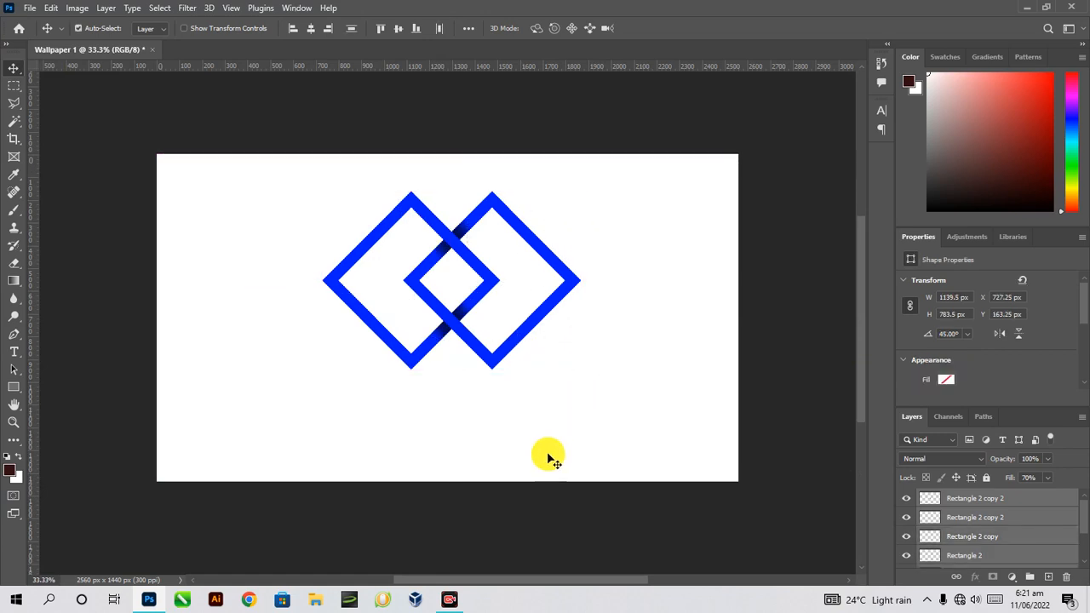
{"action": "key", "text": "ctrl+t"}
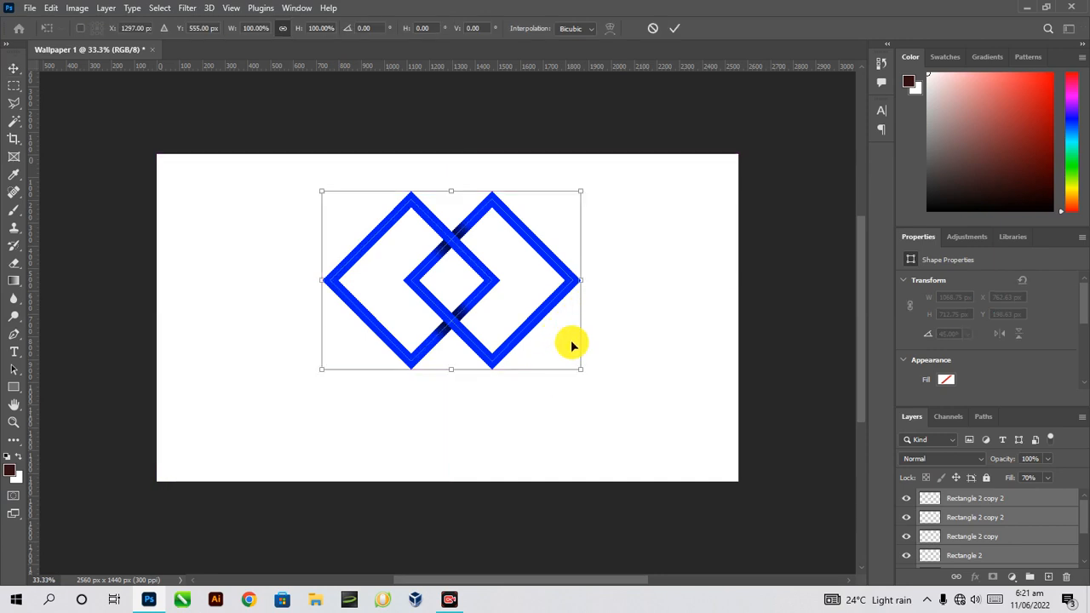
{"action": "left_click_drag", "start_coordinate": [573, 278], "coordinate": [528, 279]}
{"action": "left_click_drag", "start_coordinate": [444, 265], "coordinate": [462, 258]}
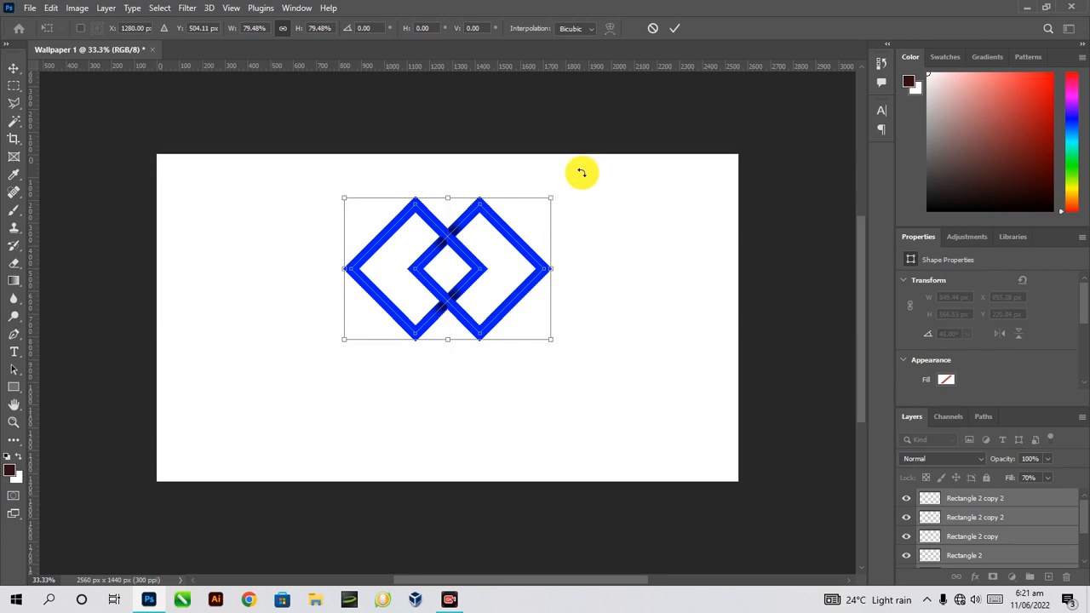
{"action": "left_click", "coordinate": [670, 28]}
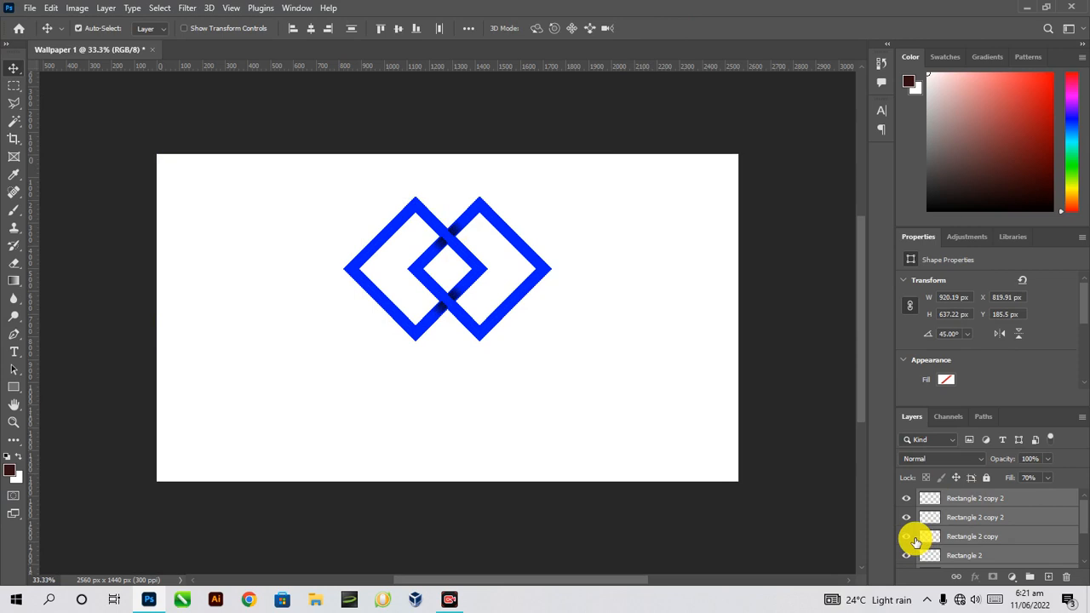
Step: Group the diamond and shadow layers and name the group Logo
{"action": "key", "text": "ctrl+g"}
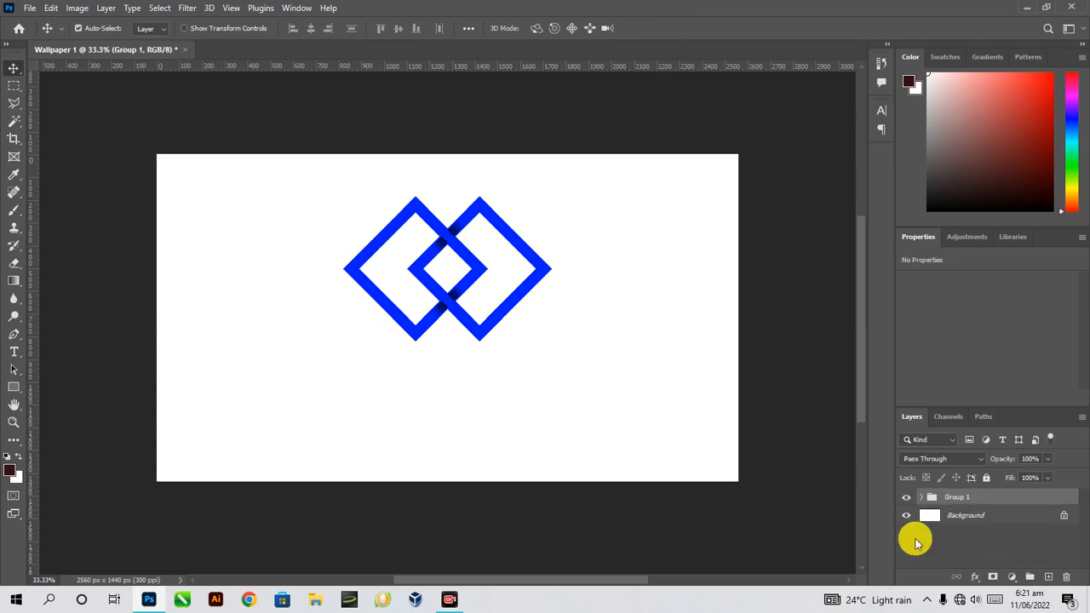
{"action": "double_click", "coordinate": [958, 499]}
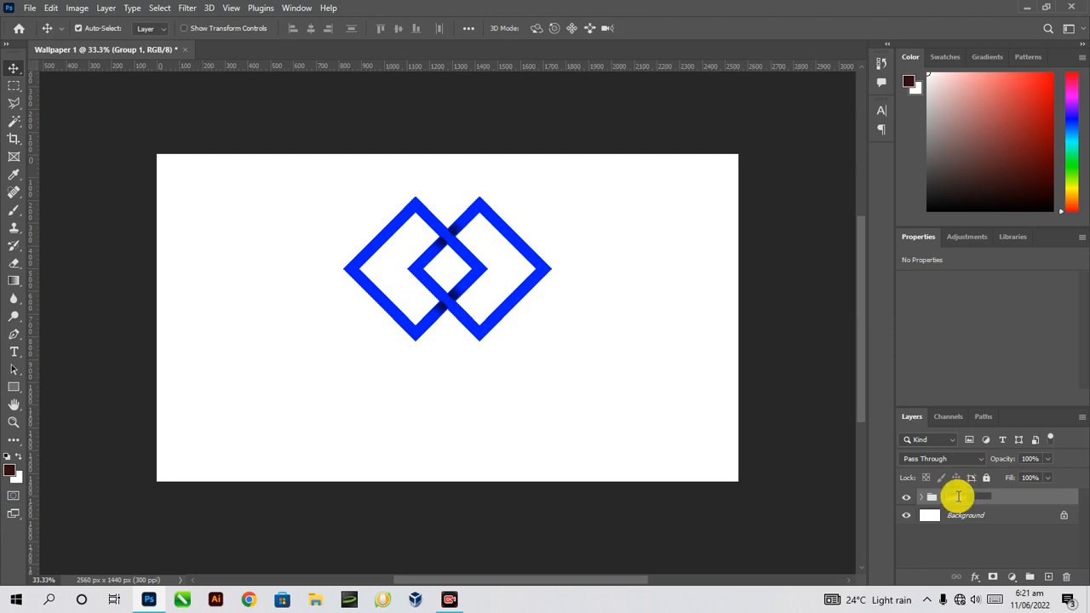
{"action": "type", "text": "Logo"}
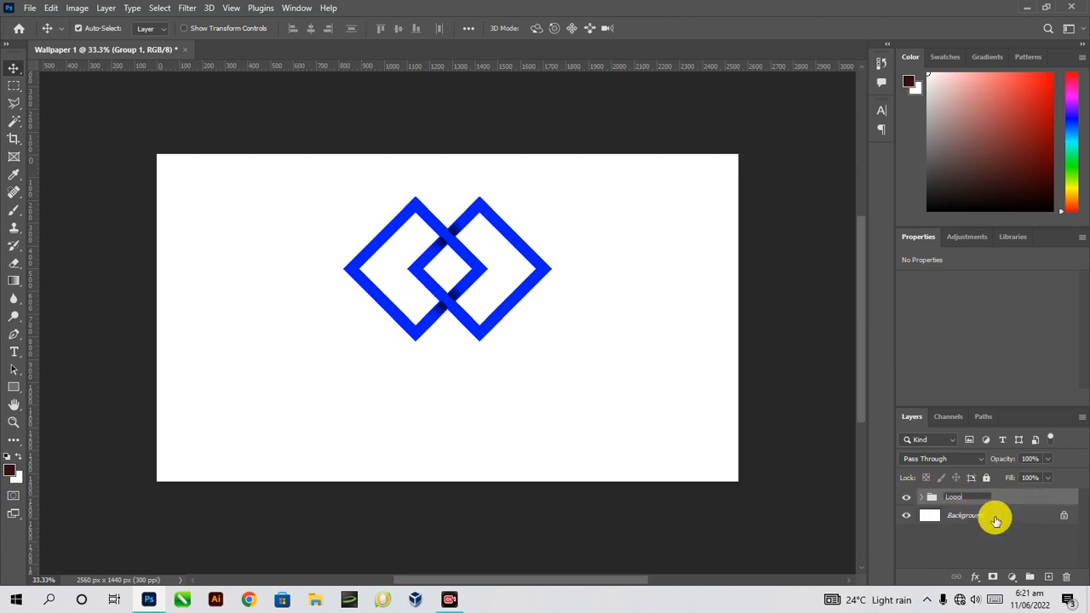
{"action": "key", "text": "Return"}
Step: Unlock the white background layer and add a Gradient Overlay effect to it
{"action": "left_click", "coordinate": [1064, 514]}
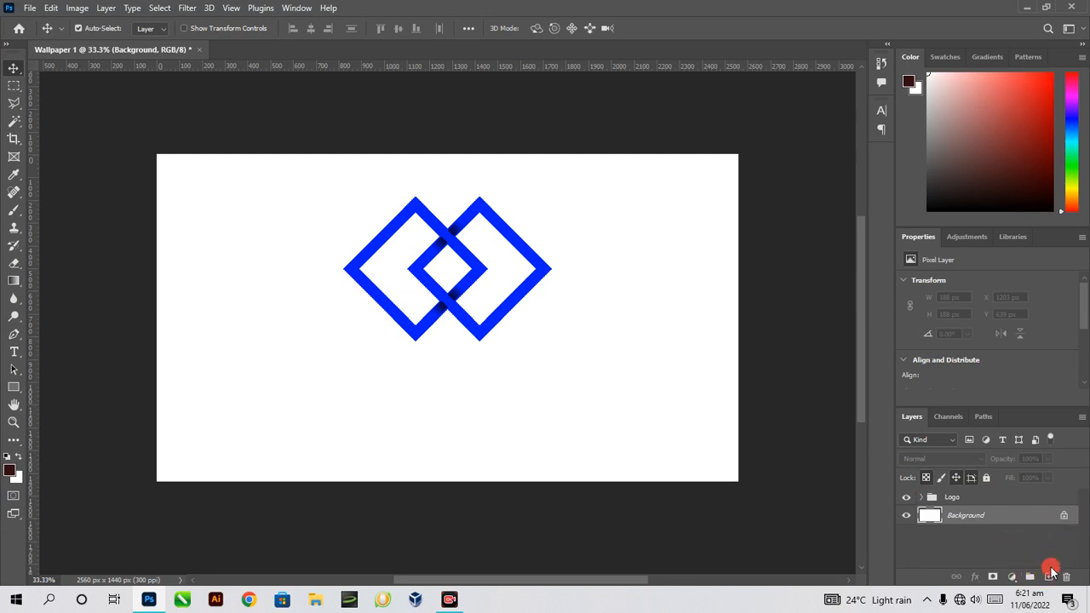
{"action": "left_click", "coordinate": [1065, 515]}
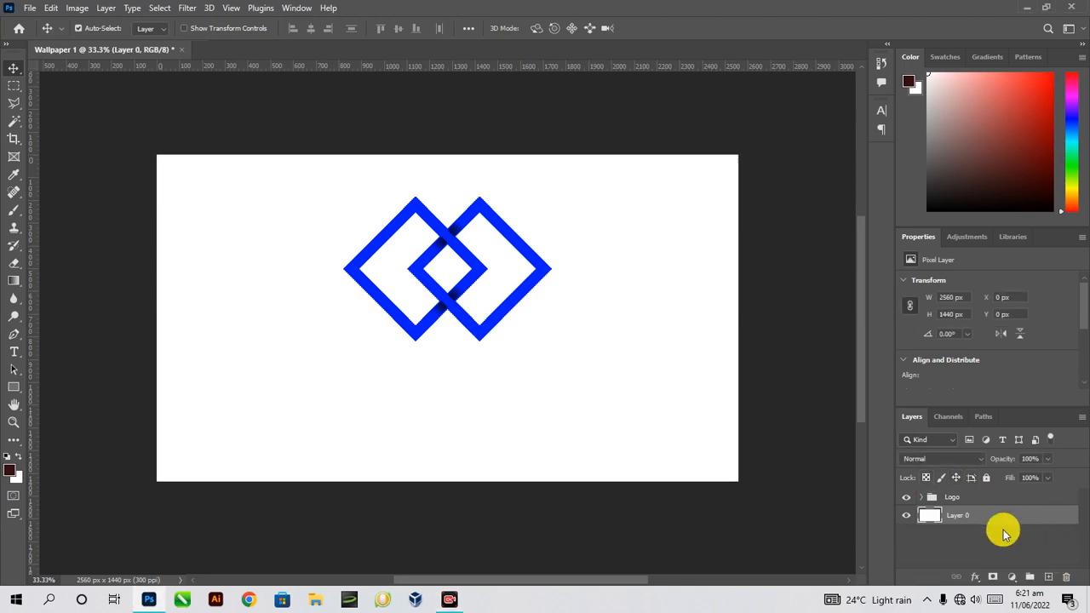
{"action": "left_click", "coordinate": [976, 577]}
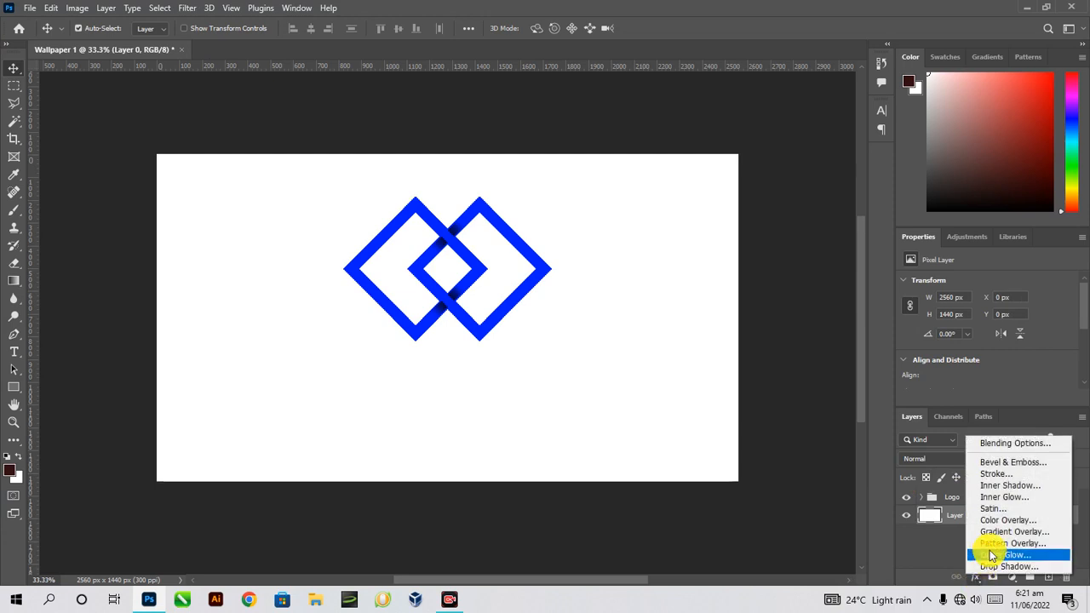
{"action": "left_click", "coordinate": [997, 534]}
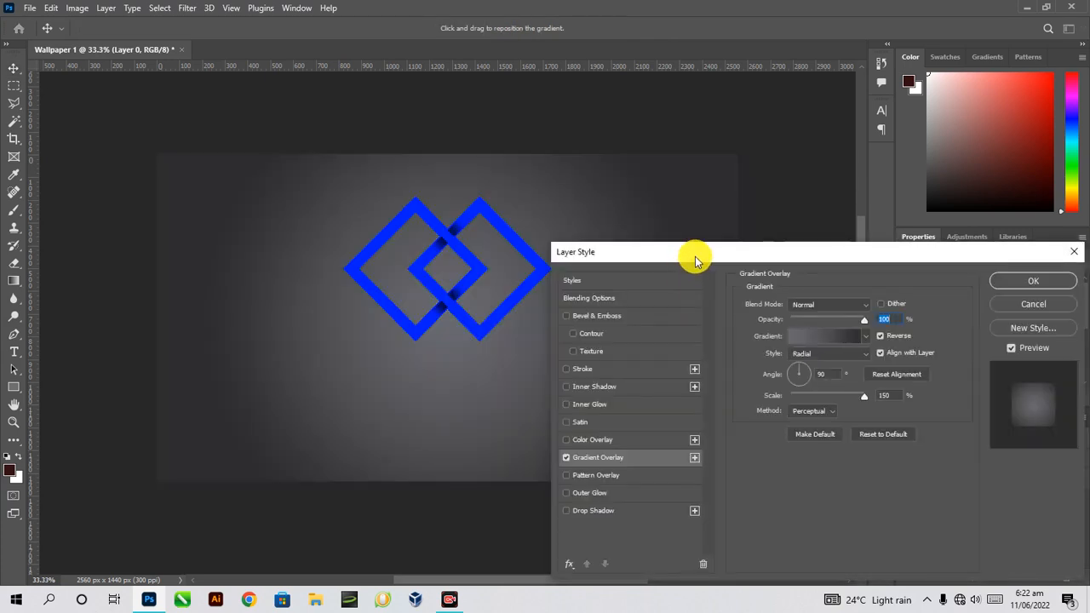
{"action": "mouse_move", "coordinate": [693, 253]}
{"action": "left_mouse_down"}
{"action": "mouse_move", "coordinate": [778, 204]}
{"action": "mouse_move", "coordinate": [803, 216]}
{"action": "mouse_move", "coordinate": [814, 269]}
{"action": "left_mouse_up"}
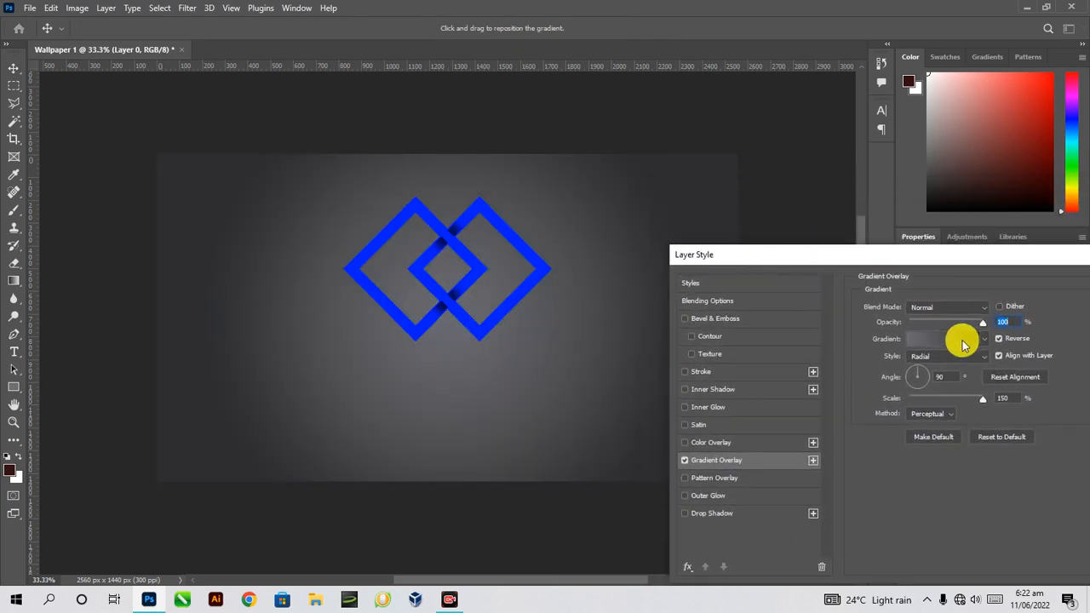
Step: Give the overlay the Black, White gradient preset from Basics with Linear style and Reverse turned off
{"action": "left_click", "coordinate": [937, 336]}
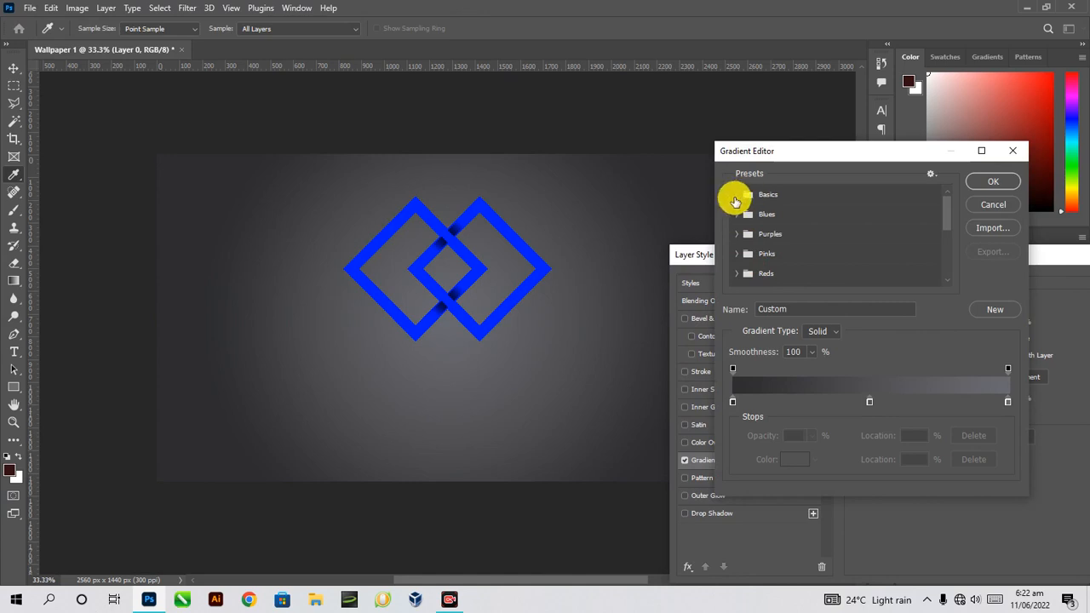
{"action": "left_click", "coordinate": [736, 196]}
{"action": "left_click", "coordinate": [798, 215]}
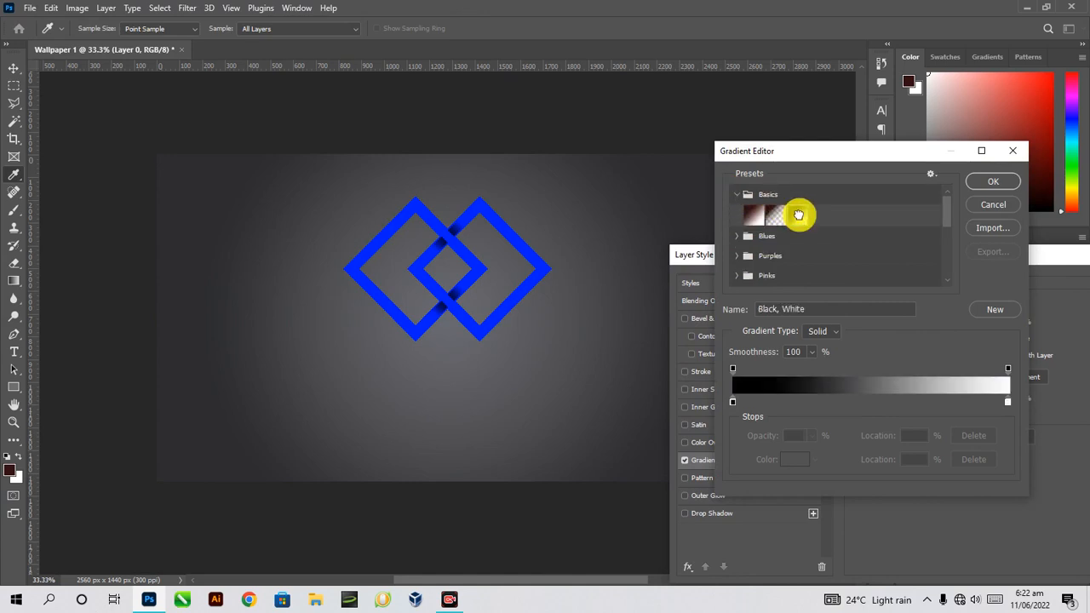
{"action": "left_click", "coordinate": [988, 181]}
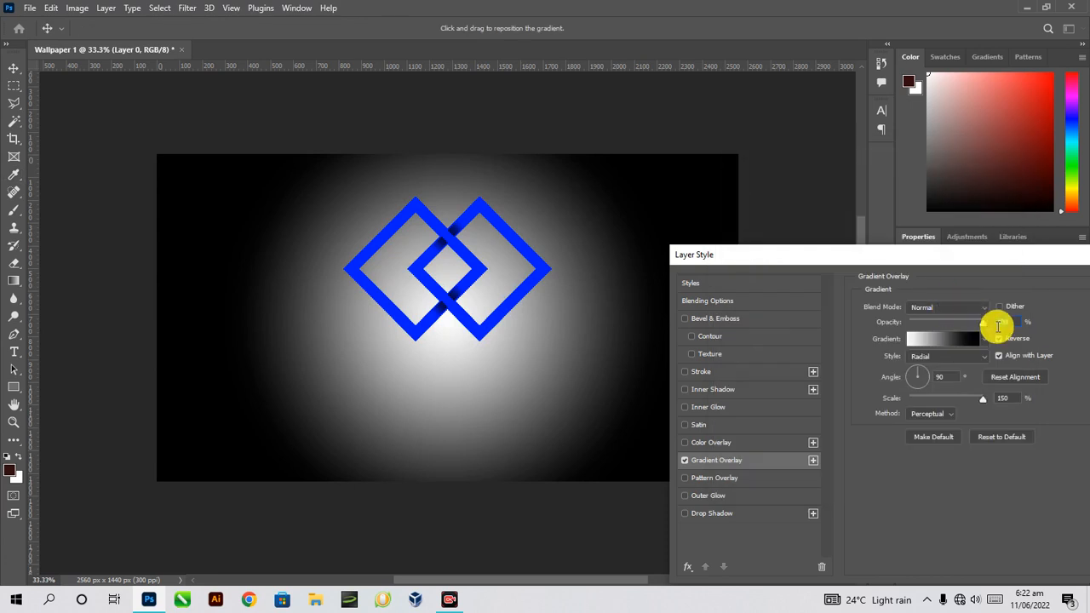
{"action": "left_click", "coordinate": [952, 356]}
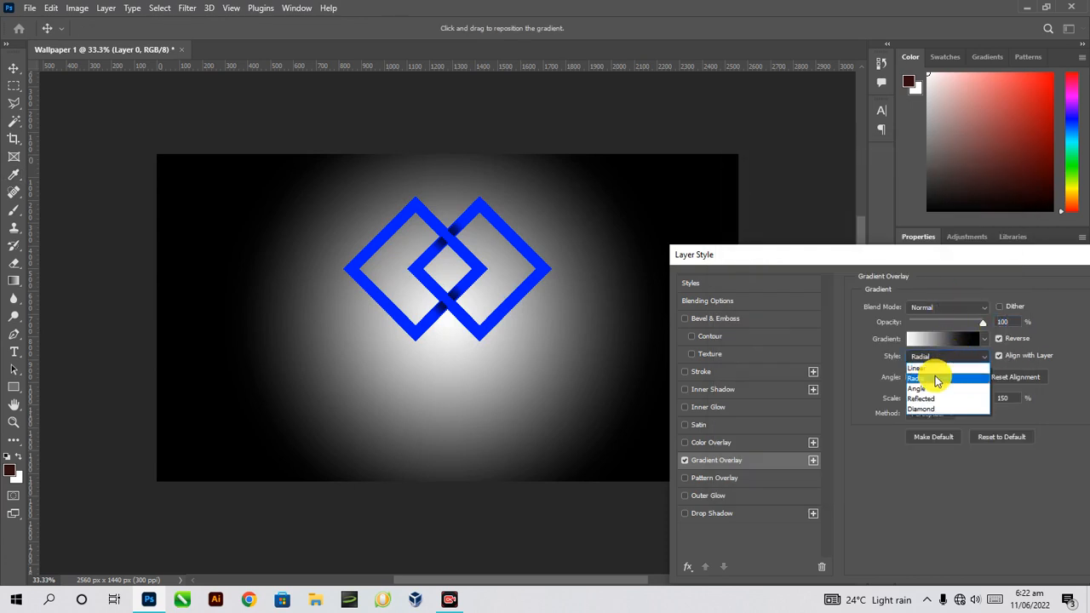
{"action": "left_click", "coordinate": [936, 368]}
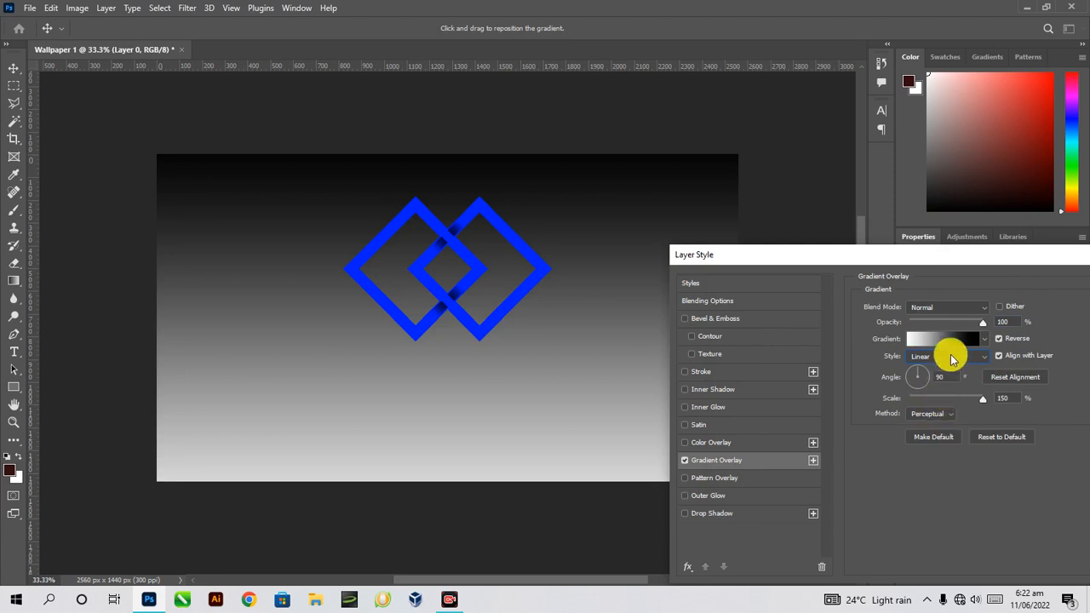
{"action": "left_click", "coordinate": [998, 341]}
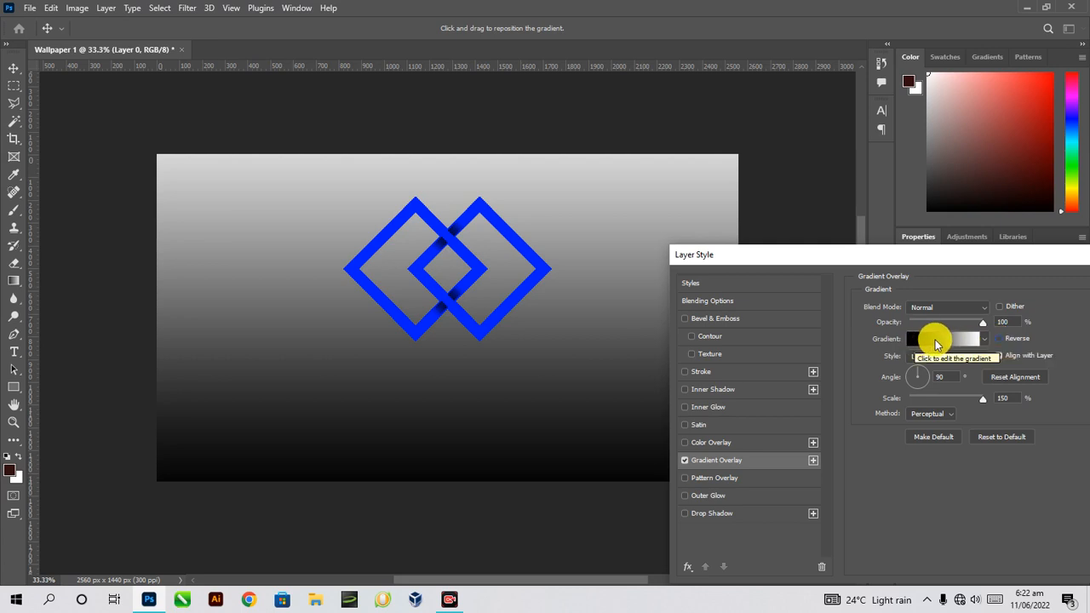
Step: Change the gradient's black stop to a dark grey, about #5b5b5d, and apply the overlay to the background
{"action": "left_click", "coordinate": [937, 341]}
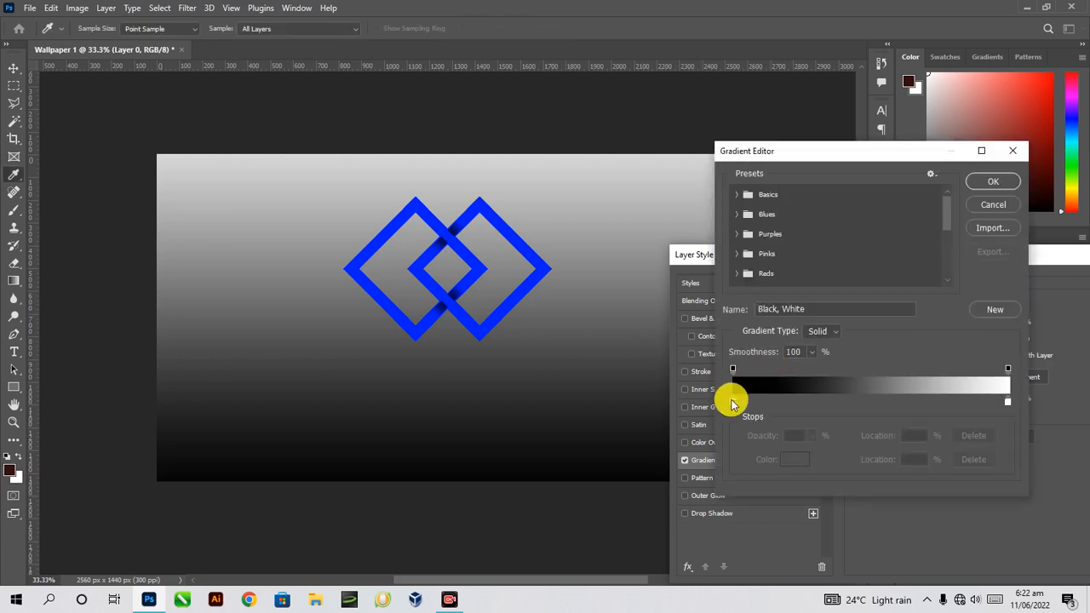
{"action": "left_click", "coordinate": [733, 403]}
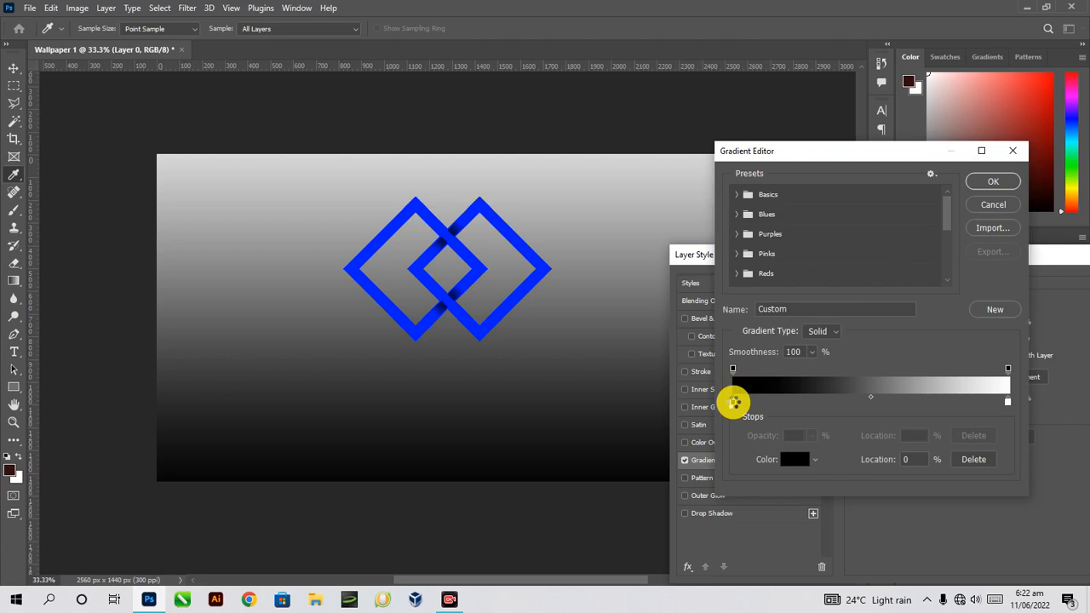
{"action": "double_click", "coordinate": [734, 402]}
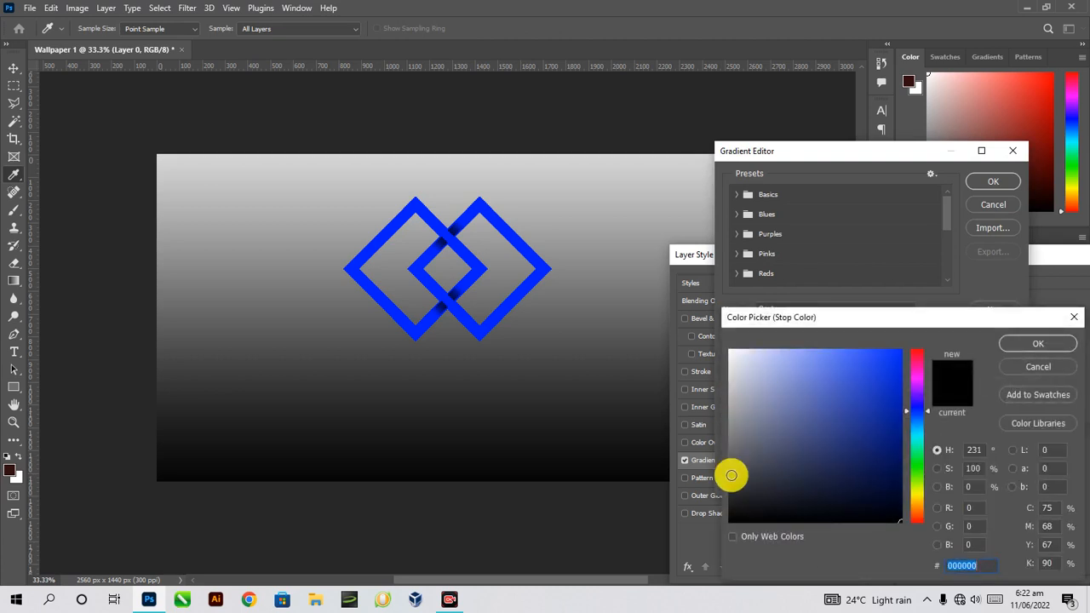
{"action": "left_click", "coordinate": [736, 441]}
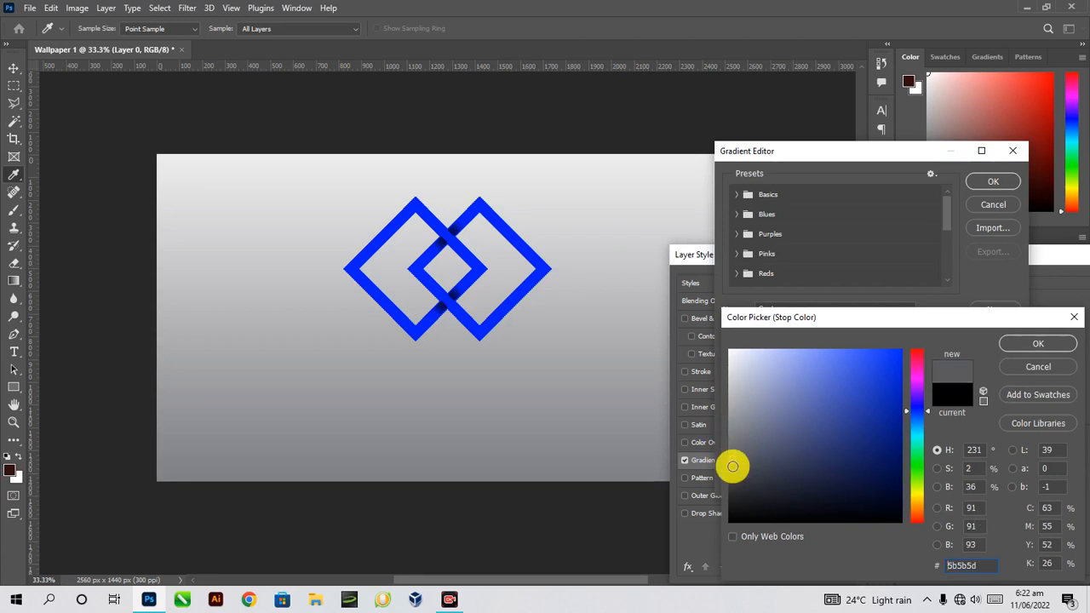
{"action": "left_click", "coordinate": [1021, 345]}
{"action": "left_click", "coordinate": [995, 181]}
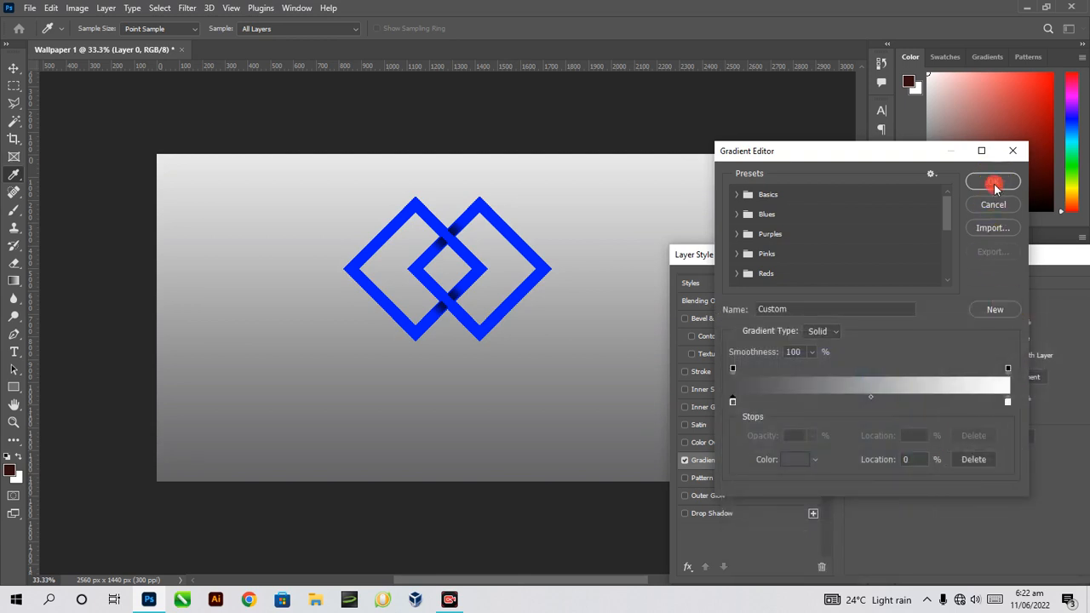
{"action": "left_click_drag", "start_coordinate": [949, 253], "coordinate": [740, 230]}
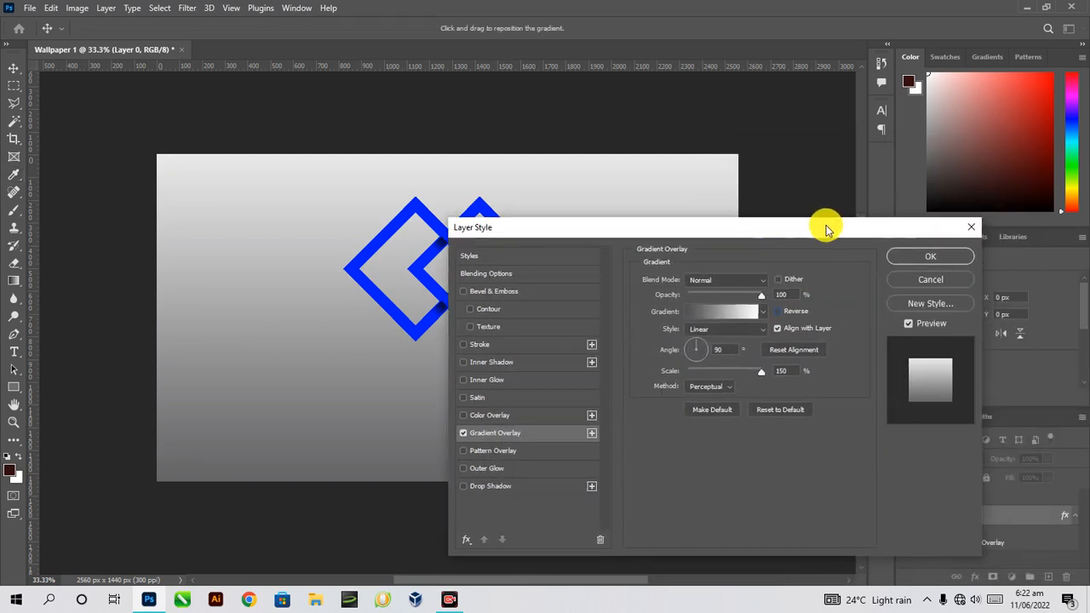
{"action": "left_click", "coordinate": [907, 251]}
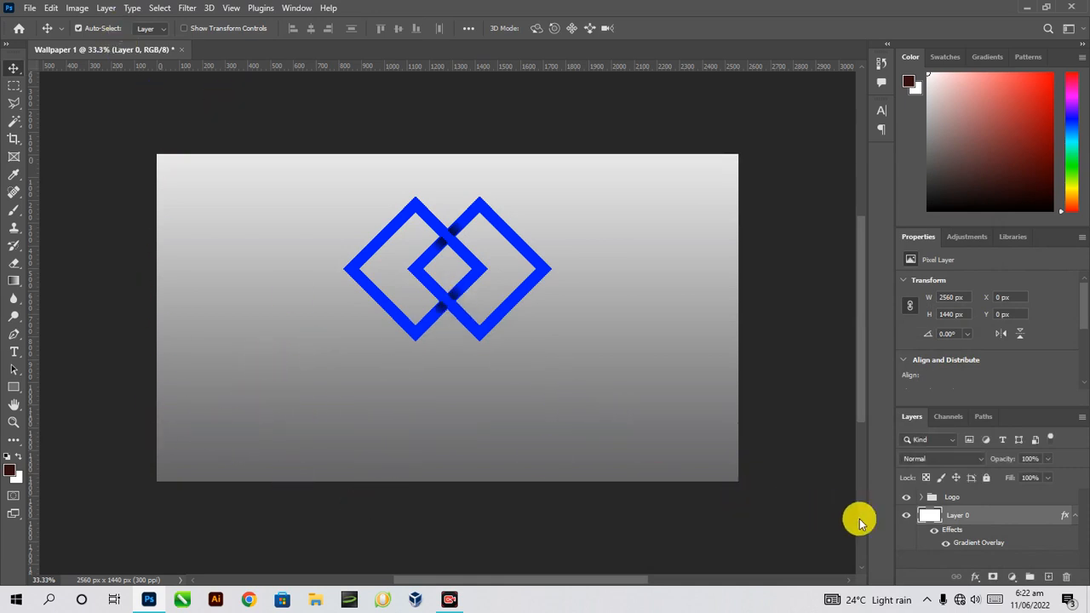
{"action": "left_click", "coordinate": [372, 434]}
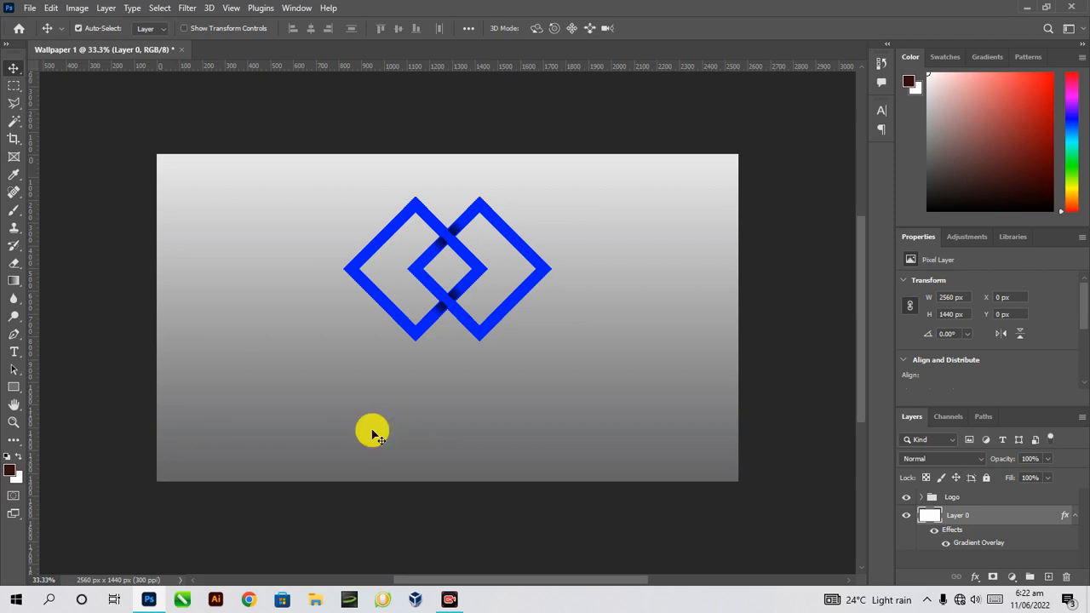
Step: Open ben-o-bro-wpU4veNGnHg-unsplash.jpg from PICTURES > Designing files on drive G and bring it into the Wallpaper 1 document below the Logo group
{"action": "key", "text": "ctrl"}
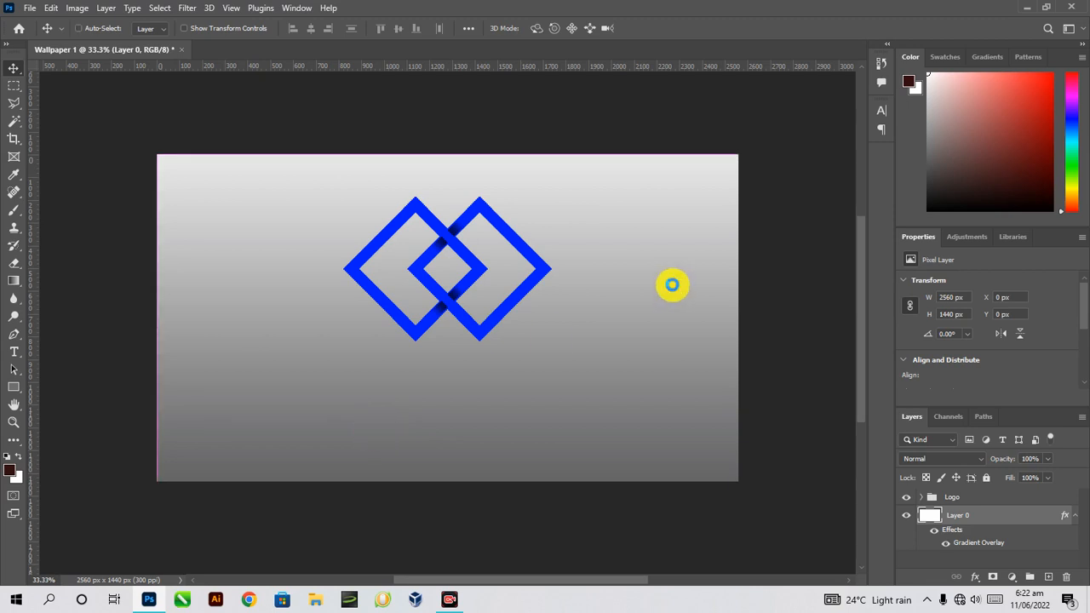
{"action": "key", "text": "ctrl+o"}
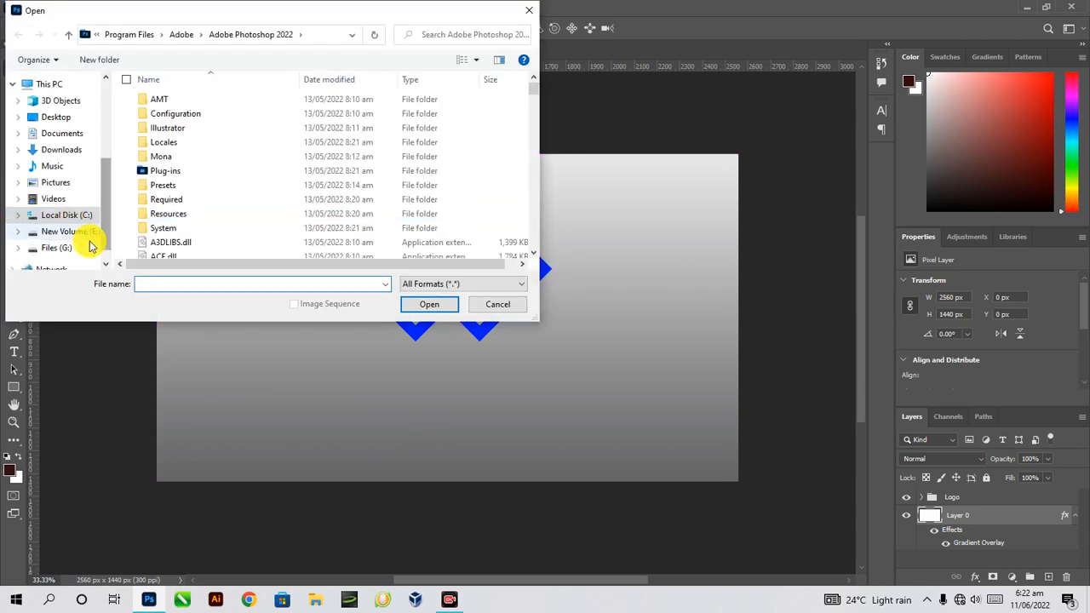
{"action": "left_click", "coordinate": [68, 249]}
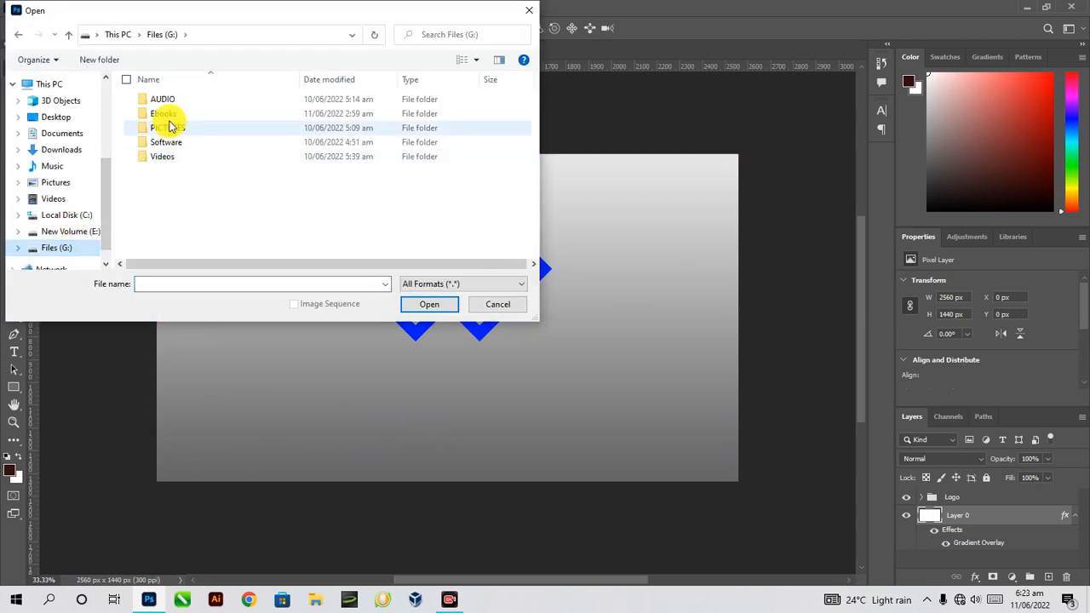
{"action": "left_click", "coordinate": [168, 132]}
{"action": "double_click", "coordinate": [169, 132]}
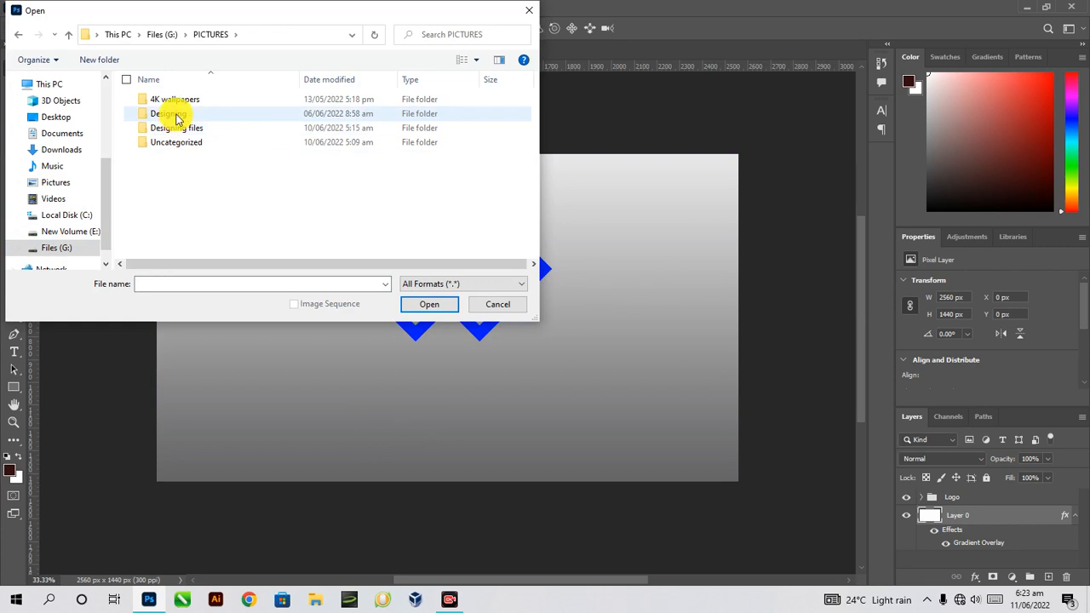
{"action": "double_click", "coordinate": [177, 134]}
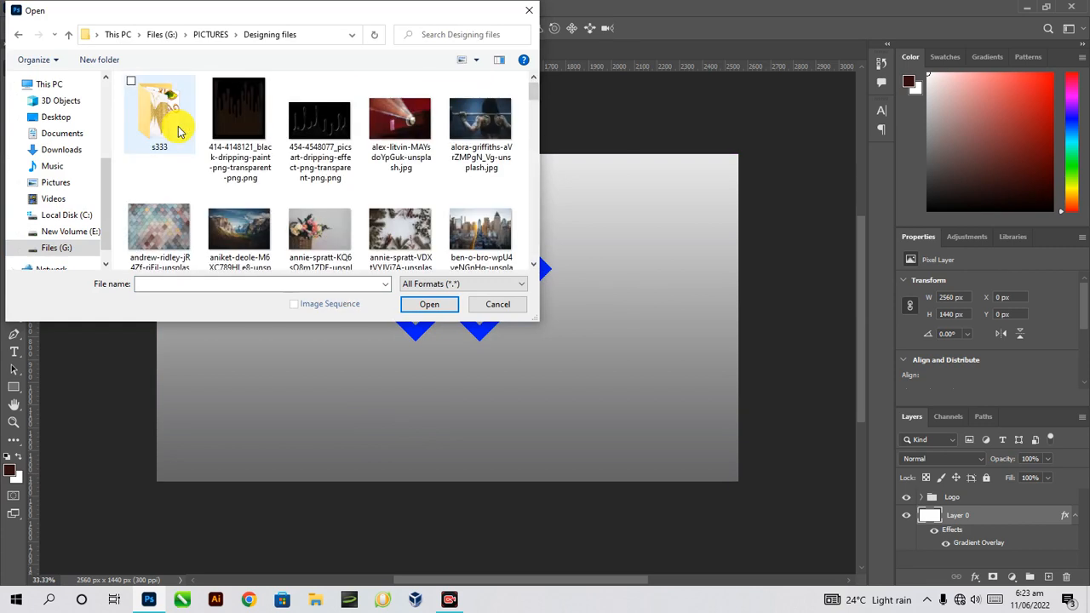
{"action": "scroll", "coordinate": [531, 106], "scroll_direction": "down", "scroll_amount": 2}
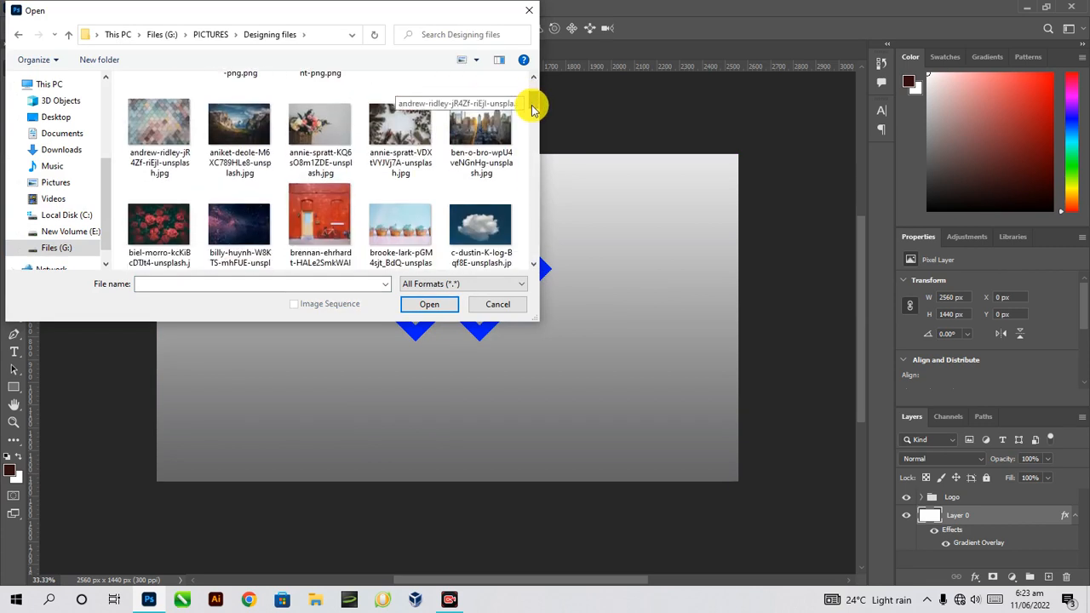
{"action": "double_click", "coordinate": [480, 124]}
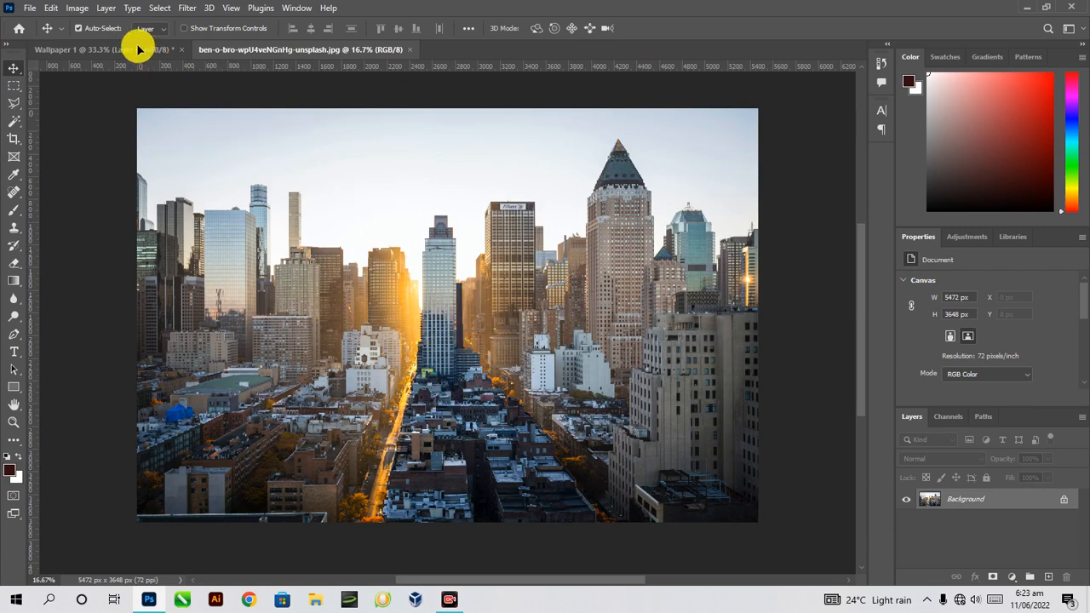
{"action": "left_click", "coordinate": [104, 49]}
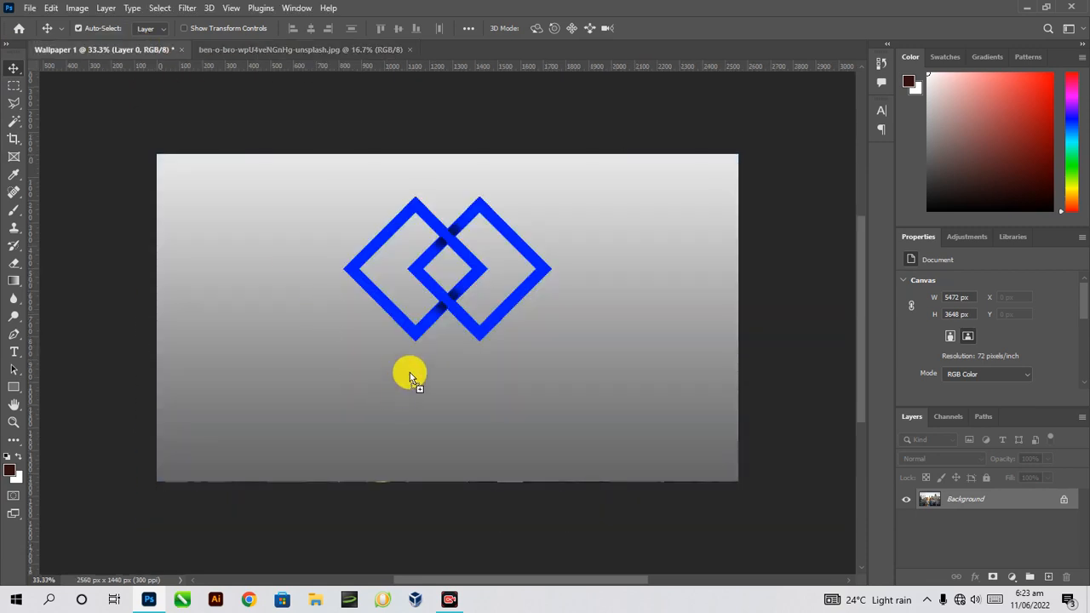
{"action": "key", "text": "ctrl+v"}
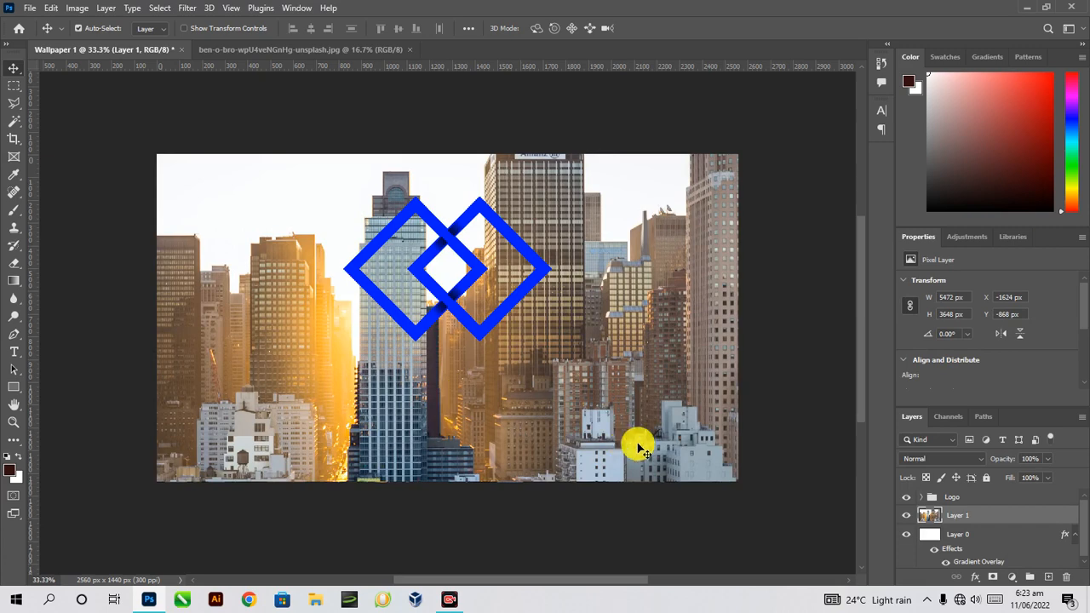
Step: Scale the city photo proportionally to about 46.78% so it spans the full canvas width over the lower part of the wallpaper
{"action": "key", "text": "ctrl+minus"}
{"action": "key", "text": "ctrl+minus"}
{"action": "key", "text": "ctrl+minus"}
{"action": "key", "text": "ctrl+minus"}
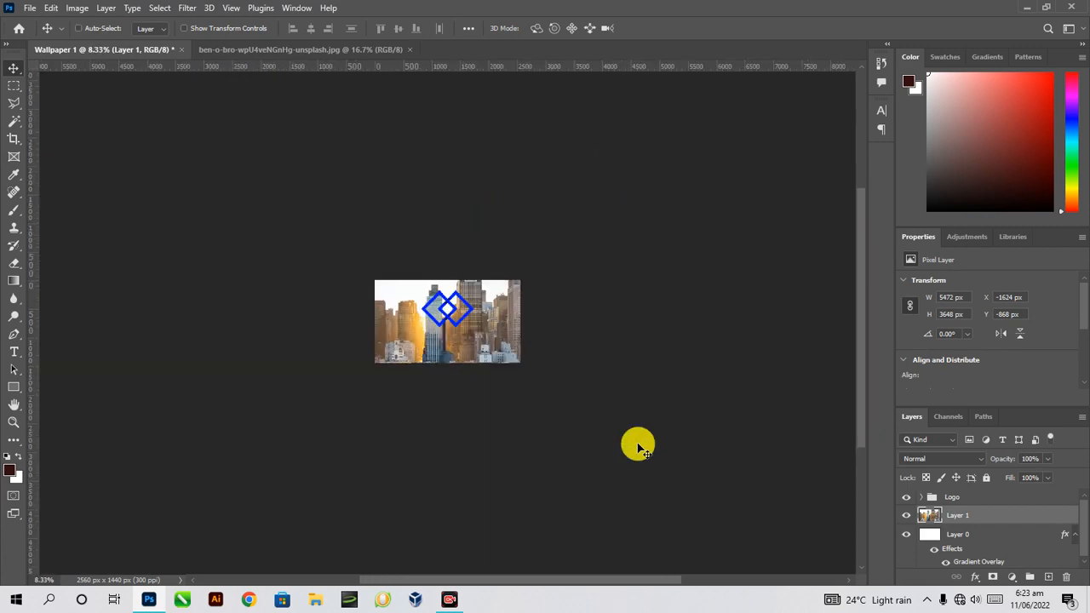
{"action": "key", "text": "ctrl+plus"}
{"action": "key", "text": "ctrl+t"}
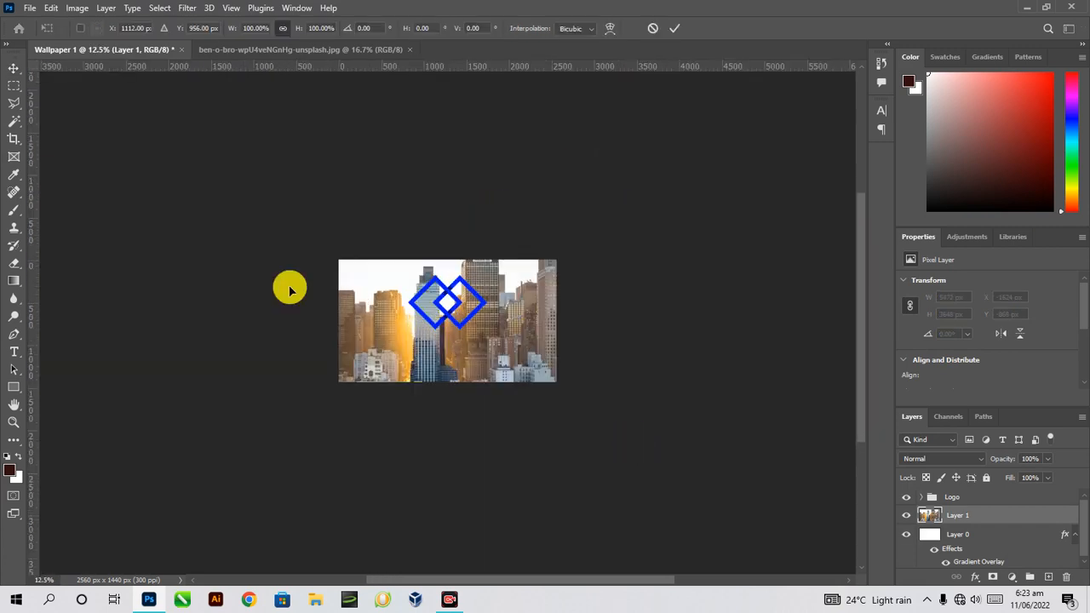
{"action": "left_click_drag", "start_coordinate": [433, 182], "coordinate": [442, 330]}
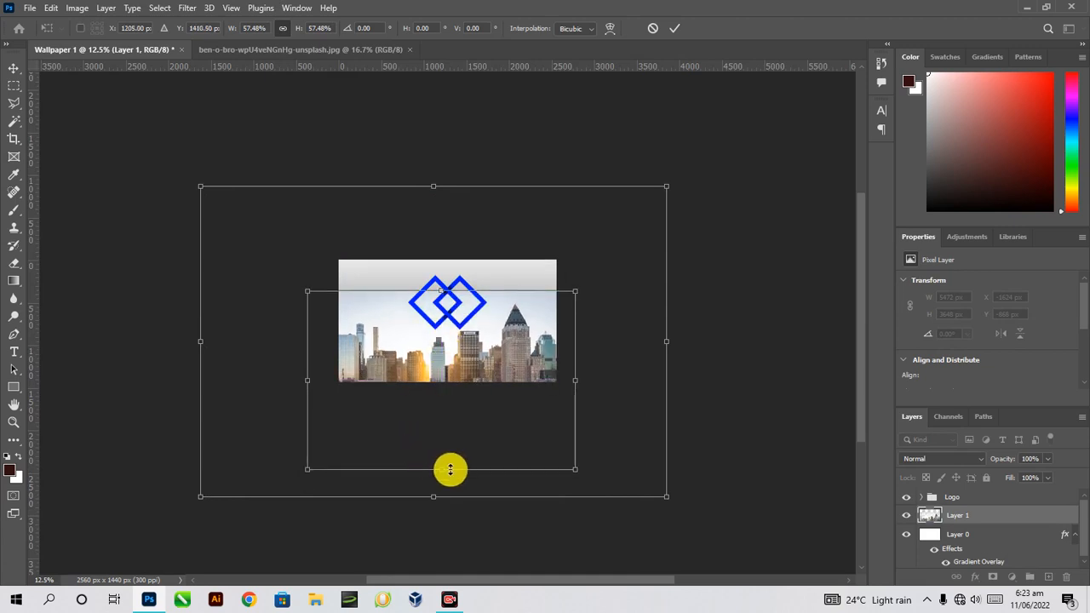
{"action": "left_click_drag", "start_coordinate": [451, 470], "coordinate": [457, 420]}
{"action": "left_click_drag", "start_coordinate": [472, 360], "coordinate": [472, 386]}
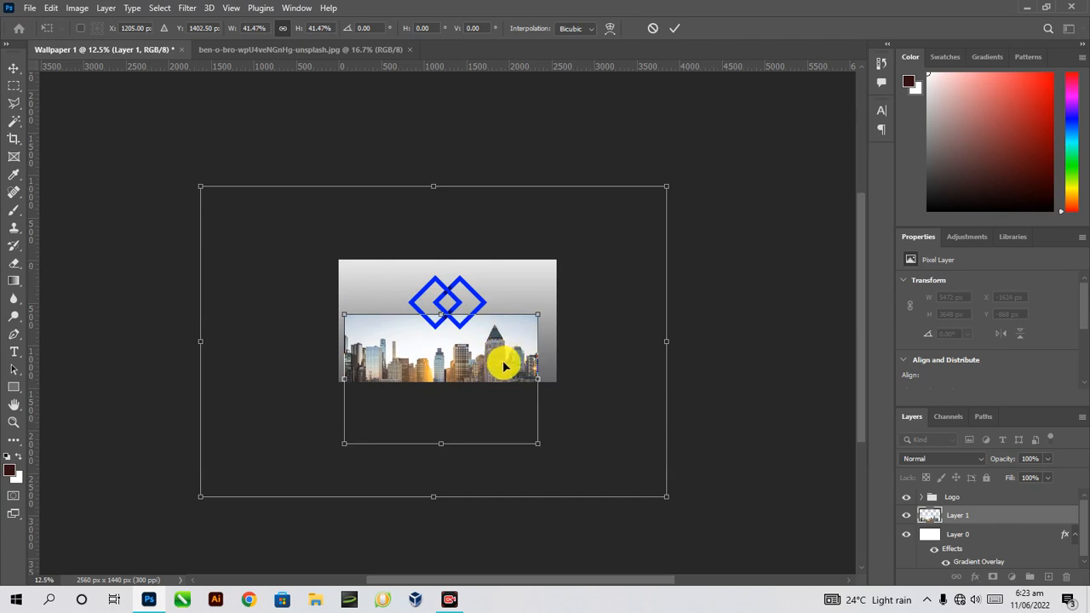
{"action": "left_click_drag", "start_coordinate": [538, 378], "coordinate": [554, 381]}
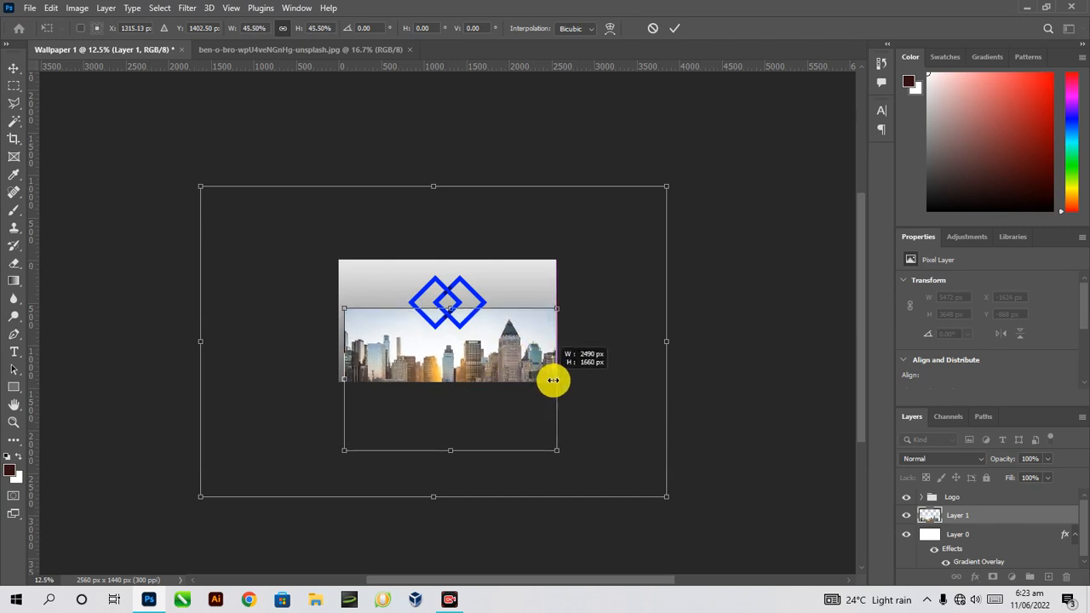
{"action": "left_click_drag", "start_coordinate": [343, 378], "coordinate": [338, 380]}
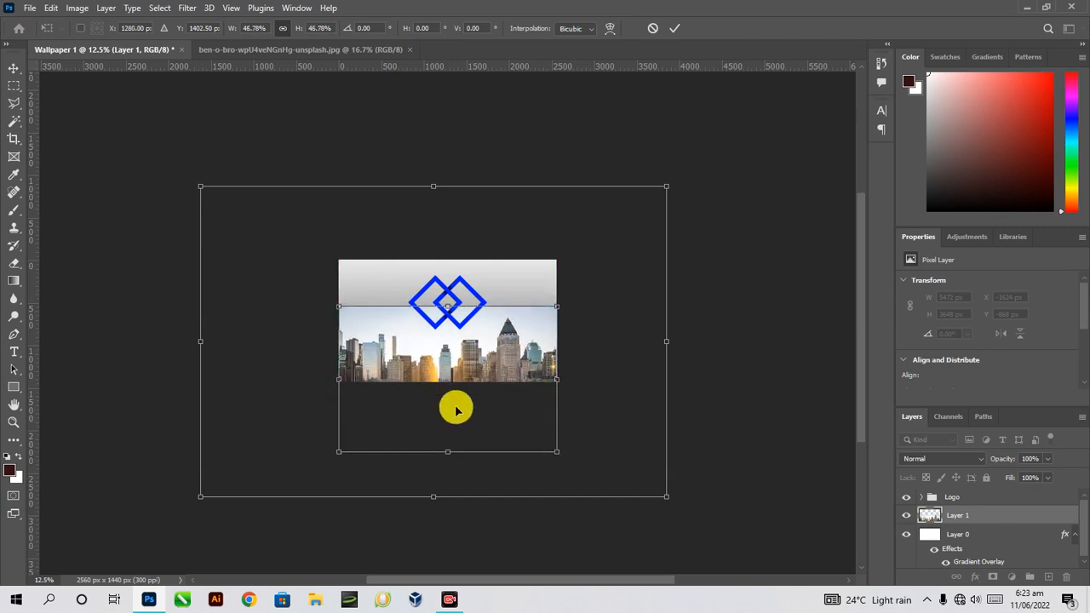
Step: Nudge the city photo straight down to a centre Y of about 1522.5 px and apply the transform
{"action": "key", "text": "shift+Down"}
{"action": "key", "text": "shift+Down"}
{"action": "key", "text": "shift+Down"}
{"action": "key", "text": "shift+Down"}
{"action": "key", "text": "shift+Down"}
{"action": "key", "text": "shift+Down"}
{"action": "key", "text": "shift+Down"}
{"action": "key", "text": "shift+Down"}
{"action": "key", "text": "shift+Down"}
{"action": "key", "text": "shift+Down"}
{"action": "key", "text": "shift+Down"}
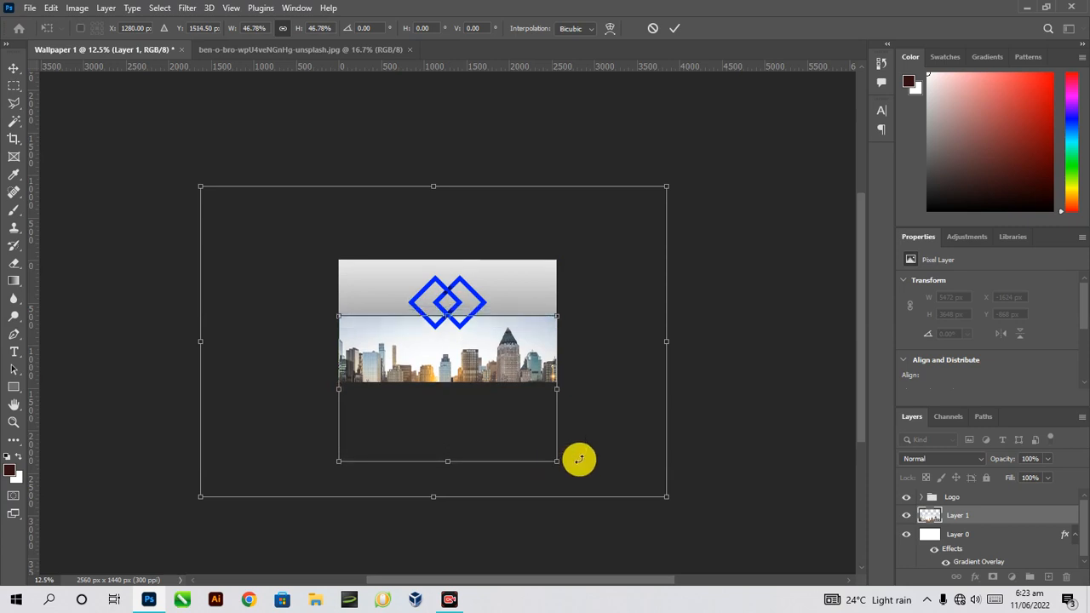
{"action": "key", "text": "Down"}
{"action": "left_click", "coordinate": [673, 28]}
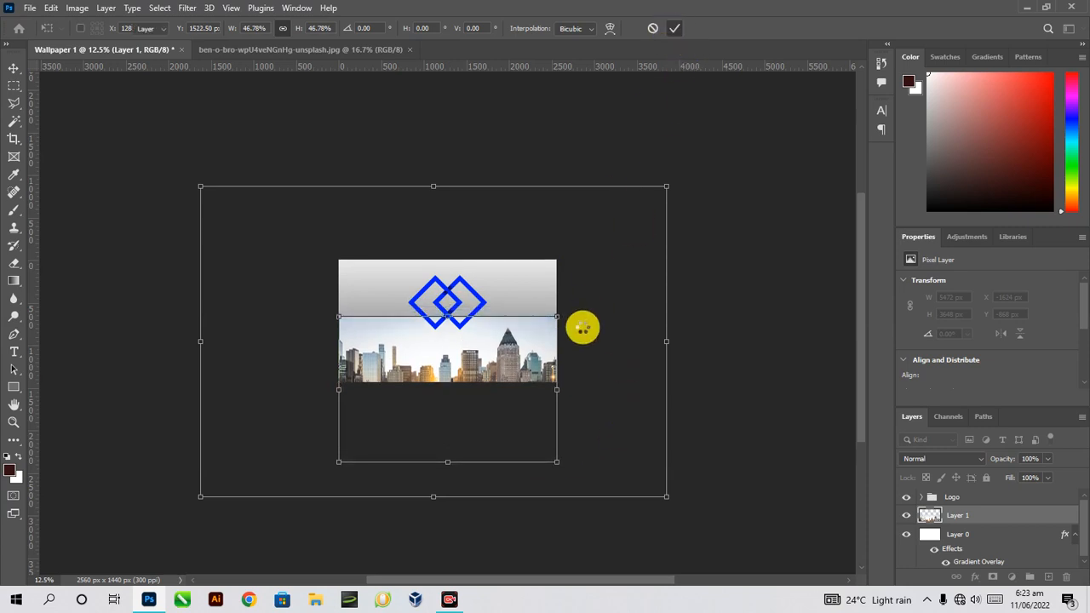
Step: Erase the photo's upper edge and sky with a 1000 px Soft Round eraser so the skyline fades into the grey gradient
{"action": "key", "text": "ctrl+plus"}
{"action": "key", "text": "ctrl+plus"}
{"action": "key", "text": "ctrl+plus"}
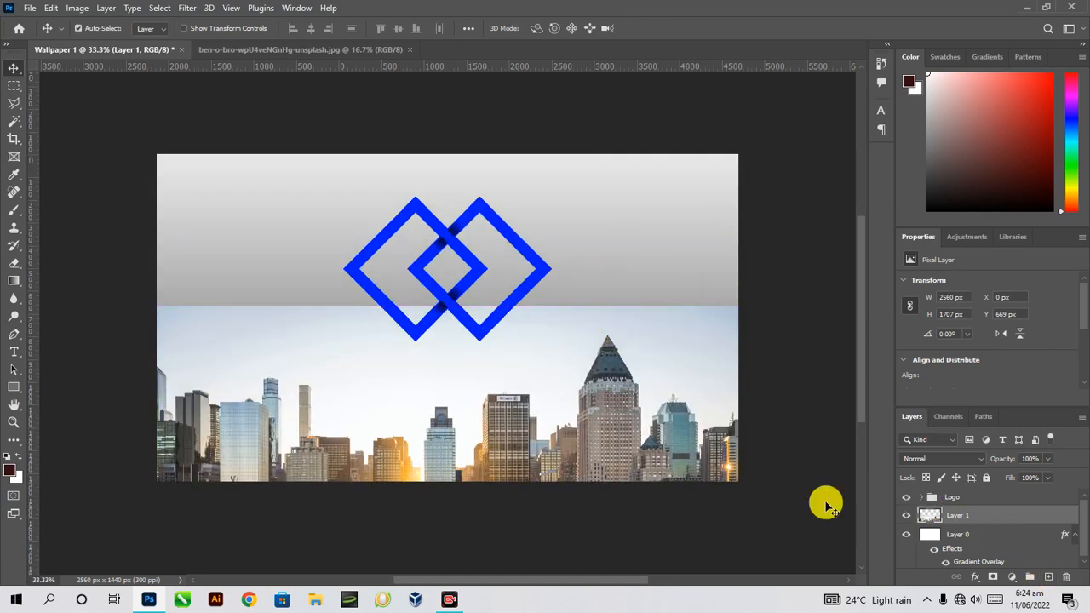
{"action": "left_click", "coordinate": [12, 267]}
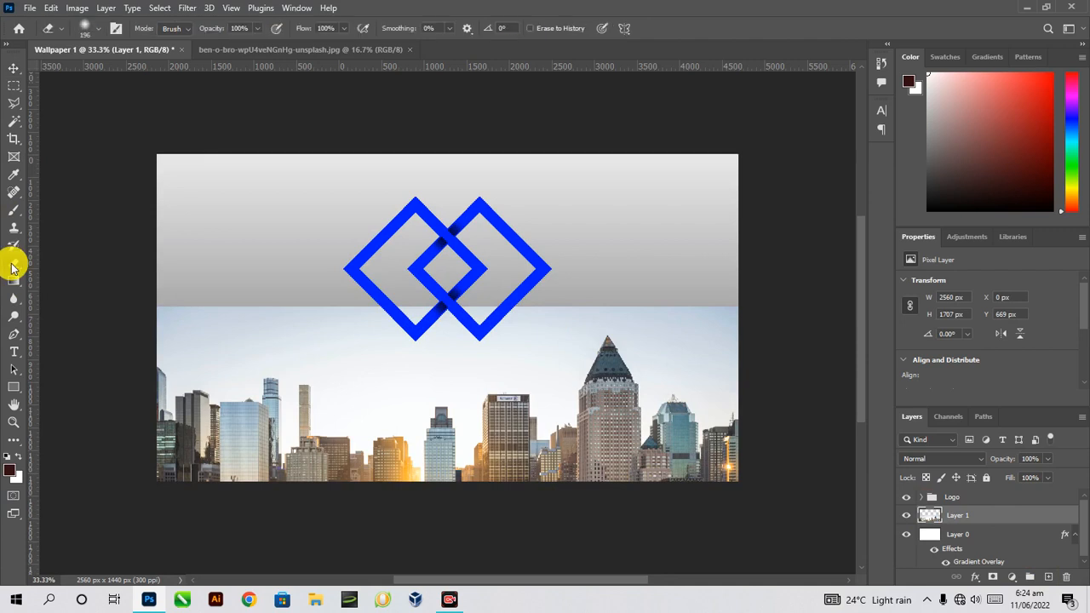
{"action": "right_click", "coordinate": [238, 269]}
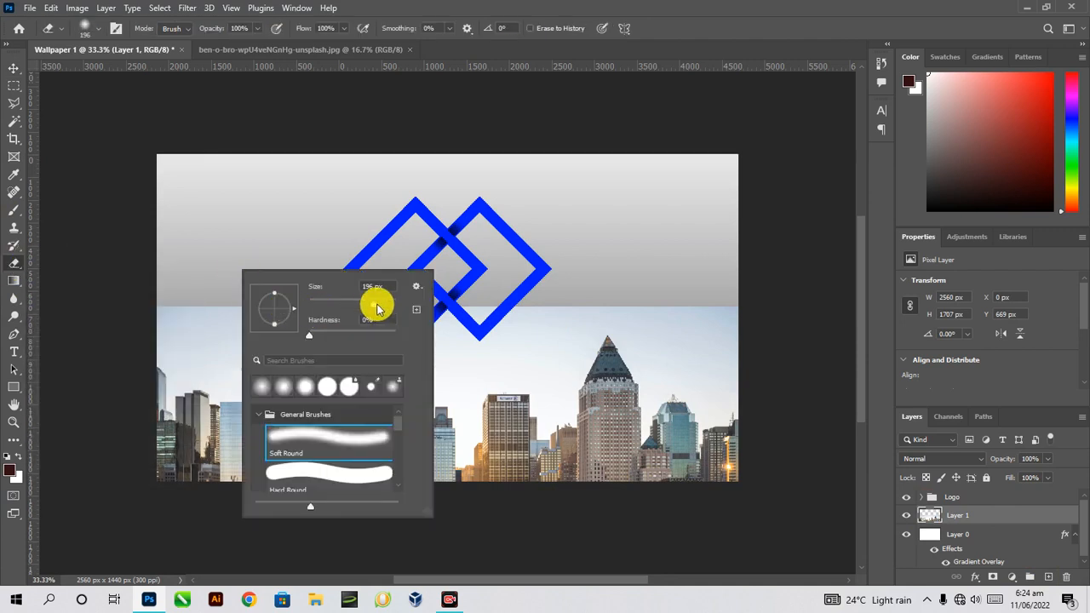
{"action": "double_click", "coordinate": [372, 284]}
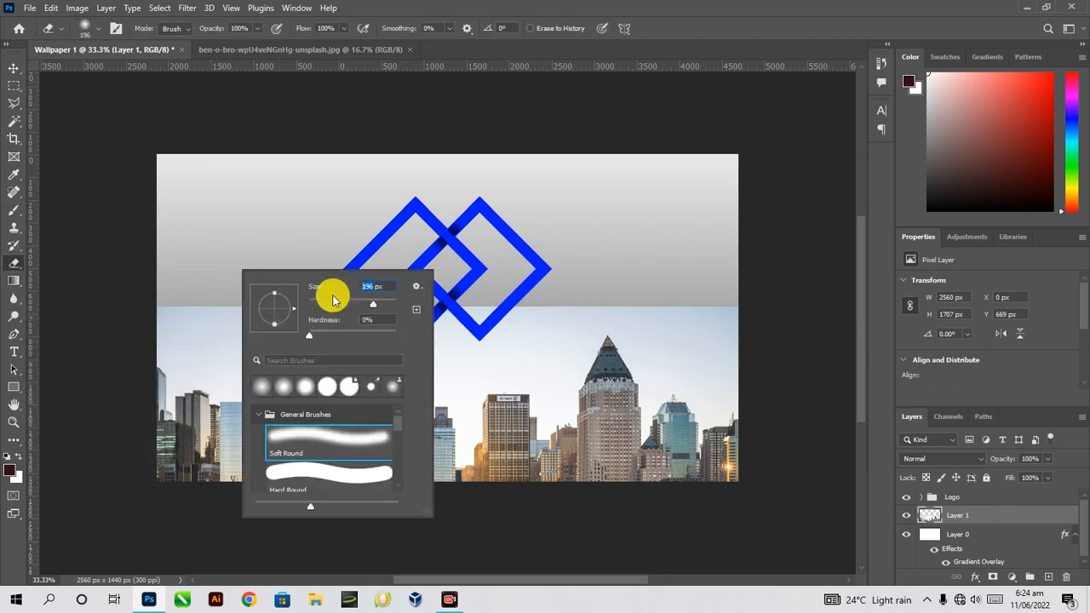
{"action": "type", "text": "1000"}
{"action": "key", "text": "Return"}
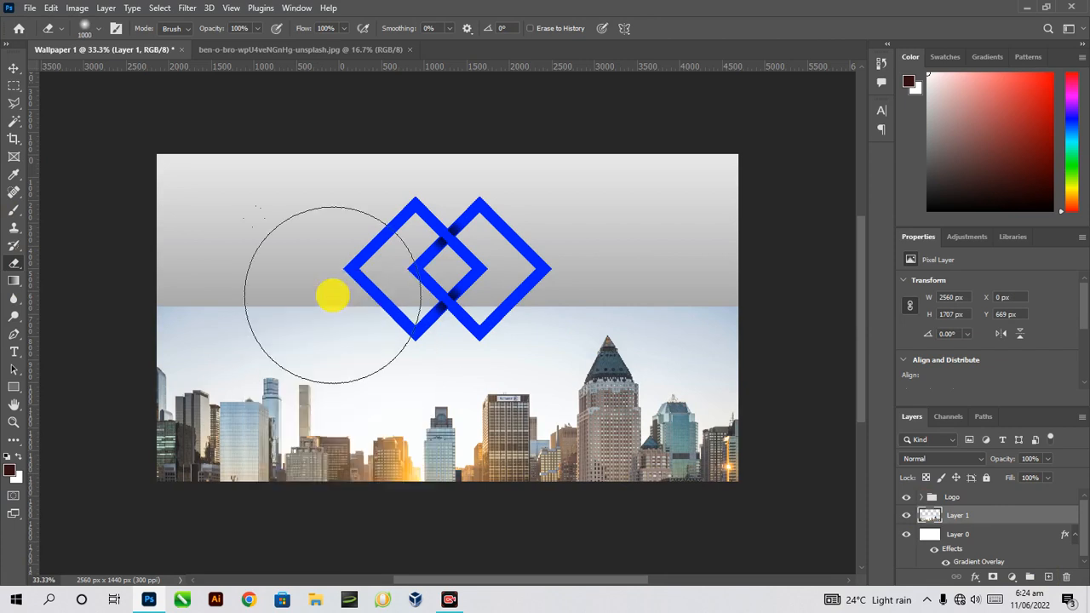
{"action": "left_click", "coordinate": [149, 258]}
{"action": "mouse_move", "coordinate": [148, 258]}
{"action": "left_mouse_down"}
{"action": "mouse_move", "coordinate": [692, 297]}
{"action": "mouse_move", "coordinate": [747, 282]}
{"action": "mouse_move", "coordinate": [725, 278]}
{"action": "left_mouse_up"}
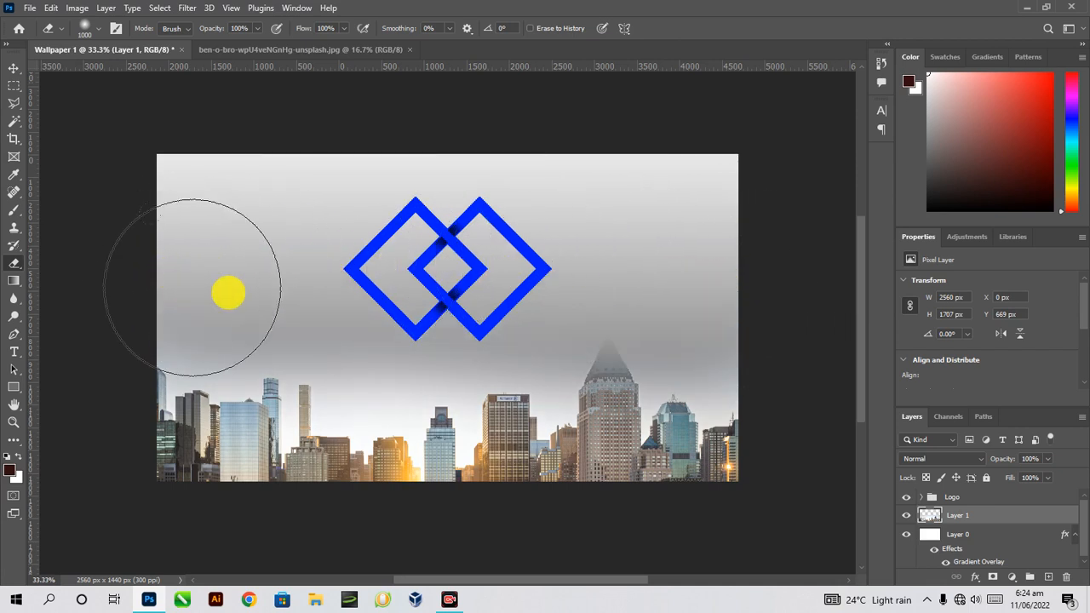
{"action": "mouse_move", "coordinate": [626, 328]}
{"action": "left_mouse_down"}
{"action": "mouse_move", "coordinate": [752, 341]}
{"action": "mouse_move", "coordinate": [638, 307]}
{"action": "mouse_move", "coordinate": [314, 285]}
{"action": "mouse_move", "coordinate": [210, 296]}
{"action": "left_mouse_up"}
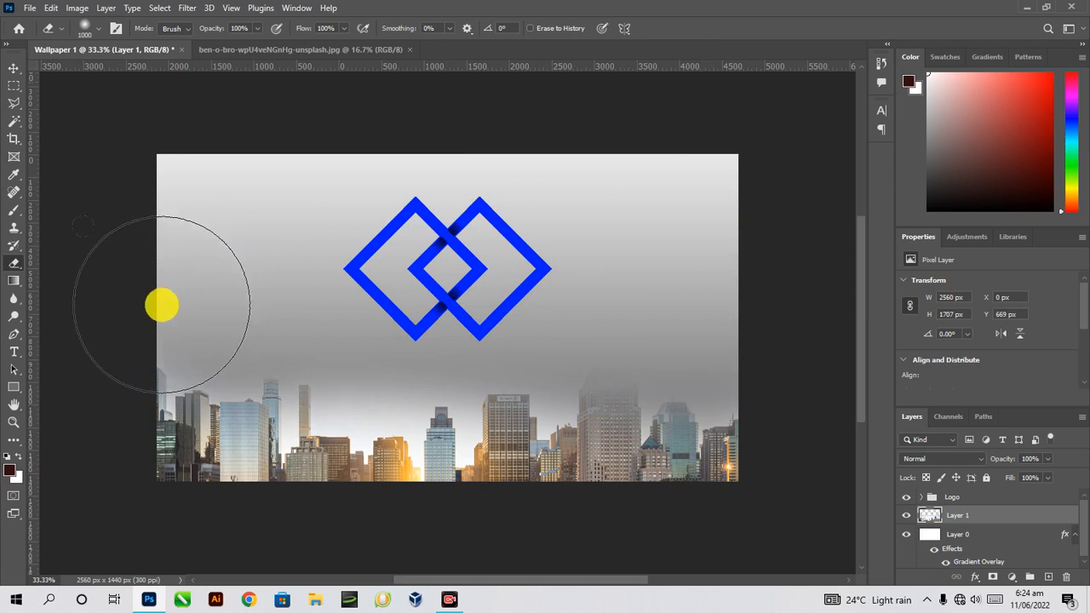
{"action": "left_click", "coordinate": [12, 68]}
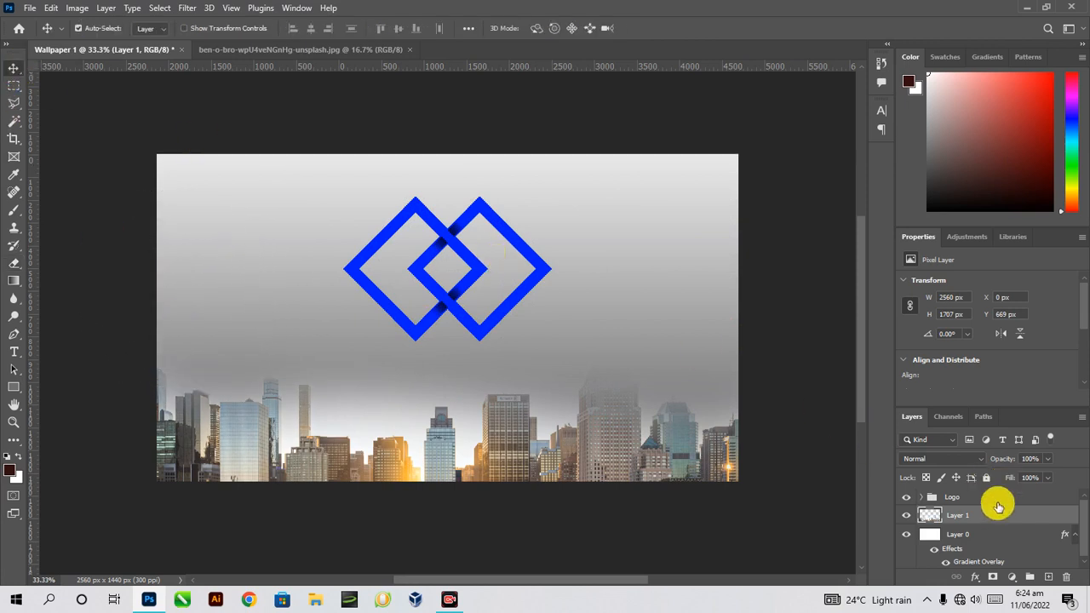
Step: Reduce the skyline layer's fill to 50%, then to 30%
{"action": "left_click", "coordinate": [1029, 478]}
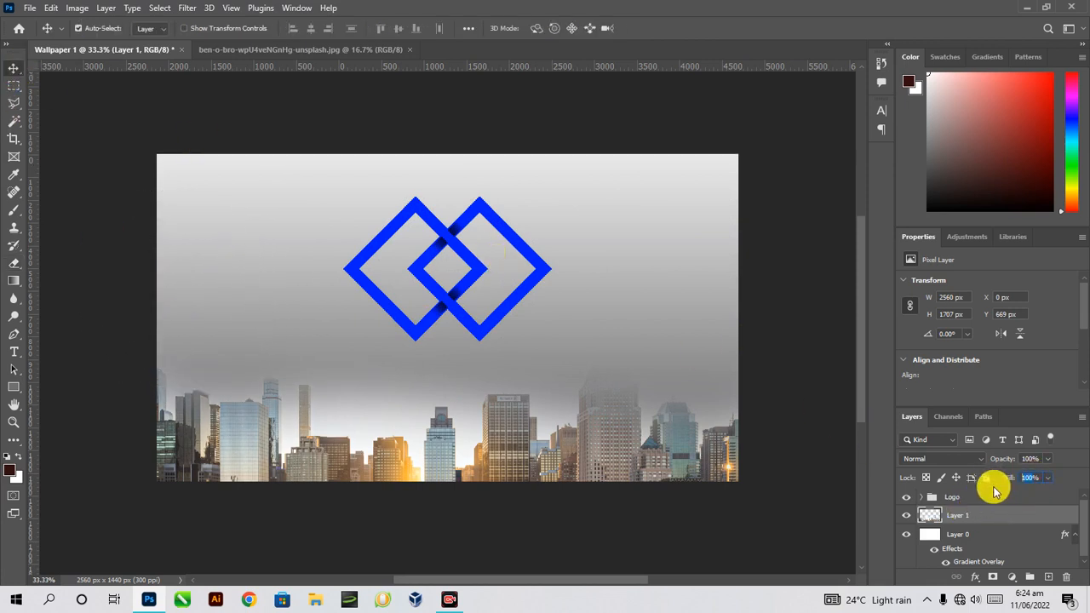
{"action": "type", "text": "50"}
{"action": "key", "text": "Return"}
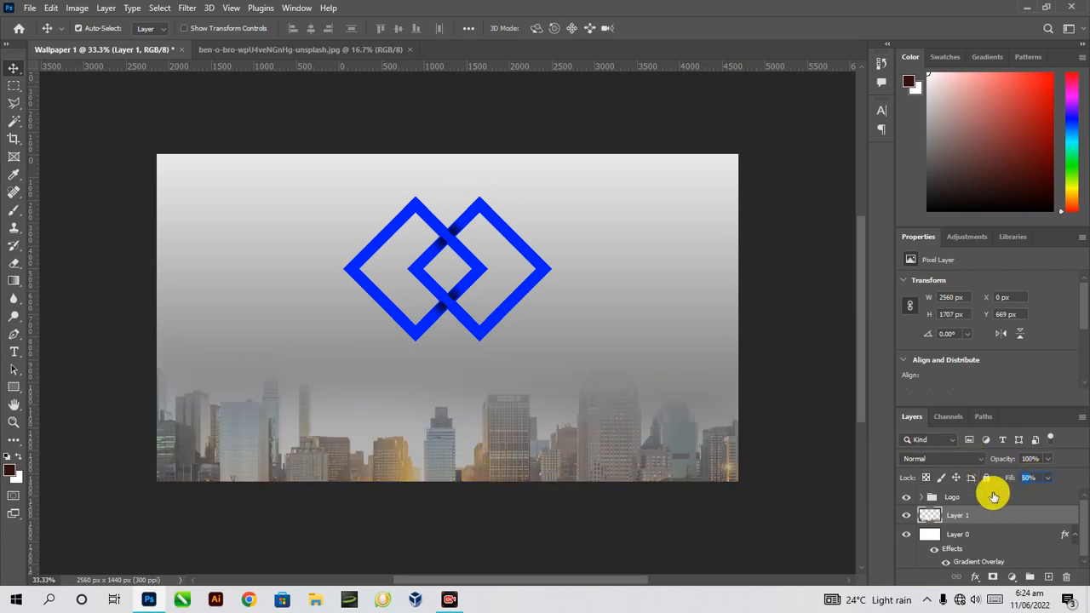
{"action": "type", "text": "30"}
{"action": "key", "text": "Return"}
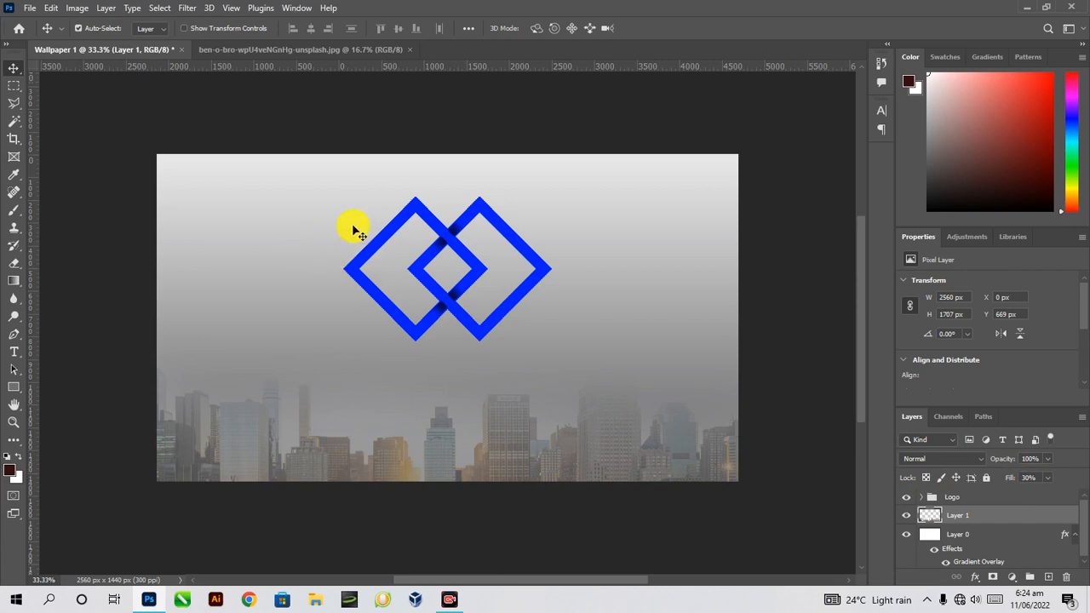
Step: Collapse the Logo group and group the skyline photo layer together with the gradient background layer
{"action": "left_click", "coordinate": [454, 312]}
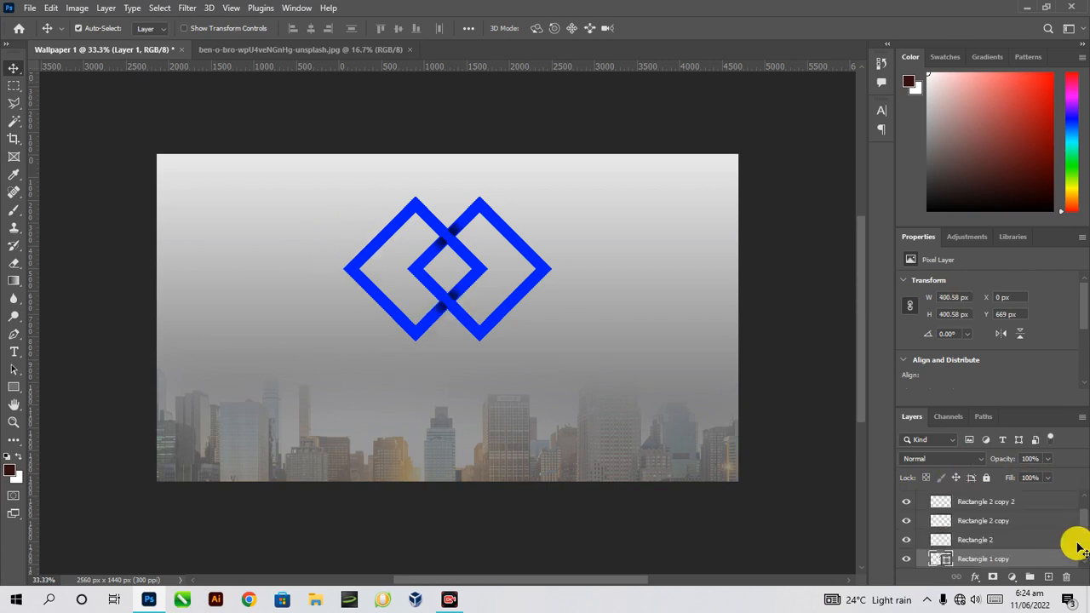
{"action": "left_click_drag", "start_coordinate": [1080, 517], "coordinate": [1071, 551]}
{"action": "left_click", "coordinate": [959, 535]}
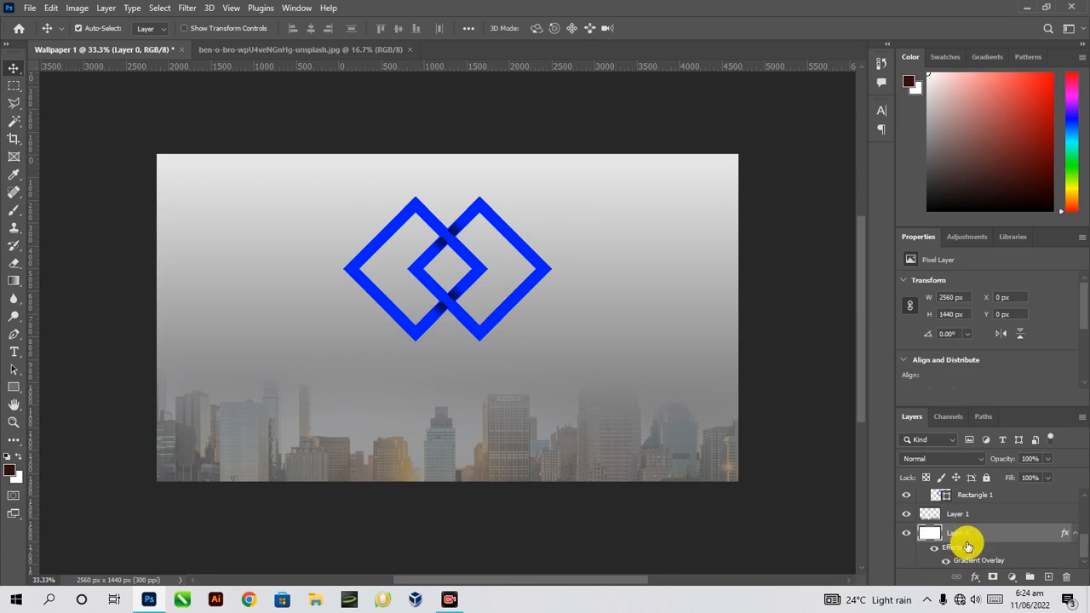
{"action": "scroll", "coordinate": [989, 529], "scroll_direction": "up", "scroll_amount": 6}
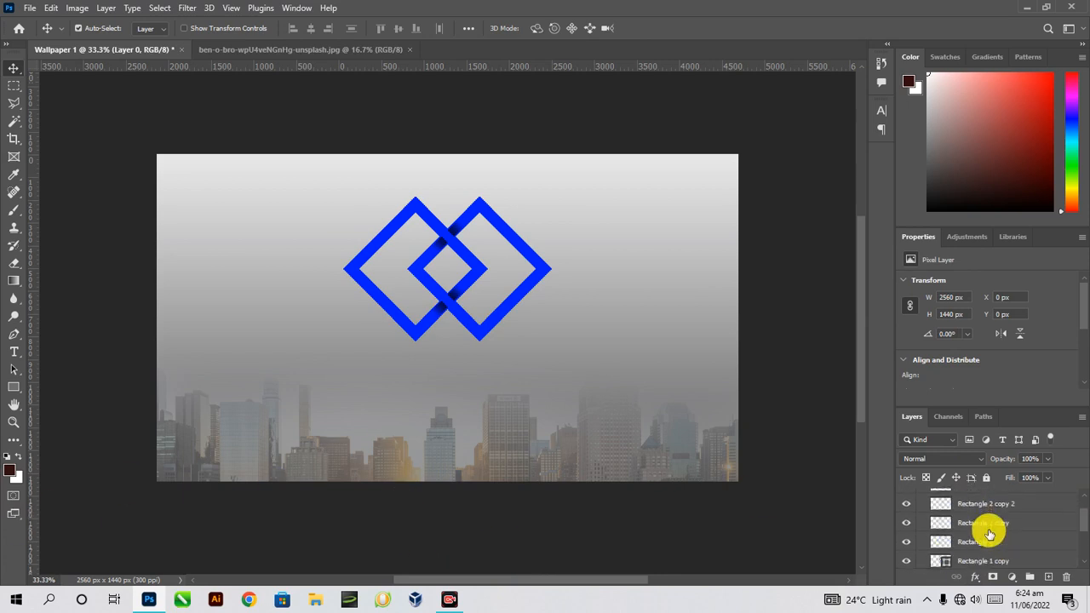
{"action": "scroll", "coordinate": [990, 543], "scroll_direction": "up", "scroll_amount": 1}
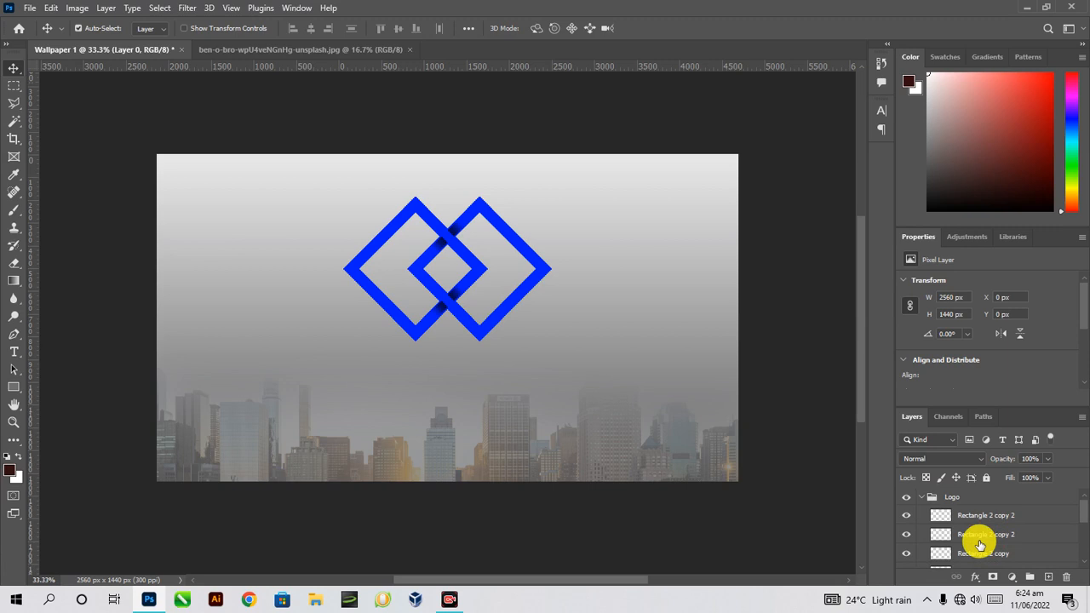
{"action": "left_click", "coordinate": [922, 497]}
{"action": "left_click", "coordinate": [964, 516]}
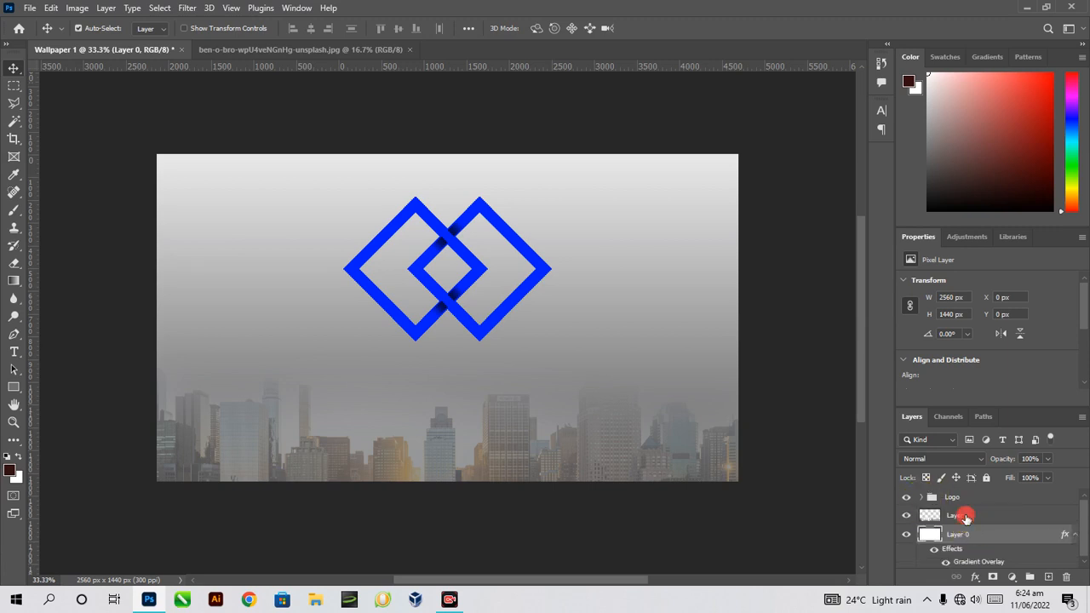
{"action": "left_click", "coordinate": [965, 531], "text": "shift"}
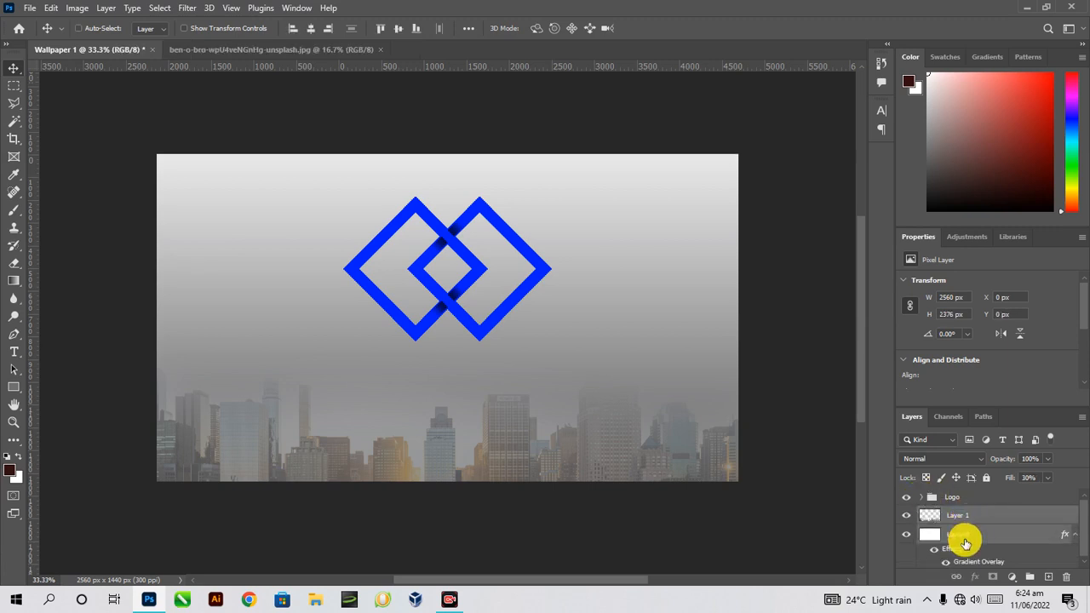
{"action": "key", "text": "ctrl+g"}
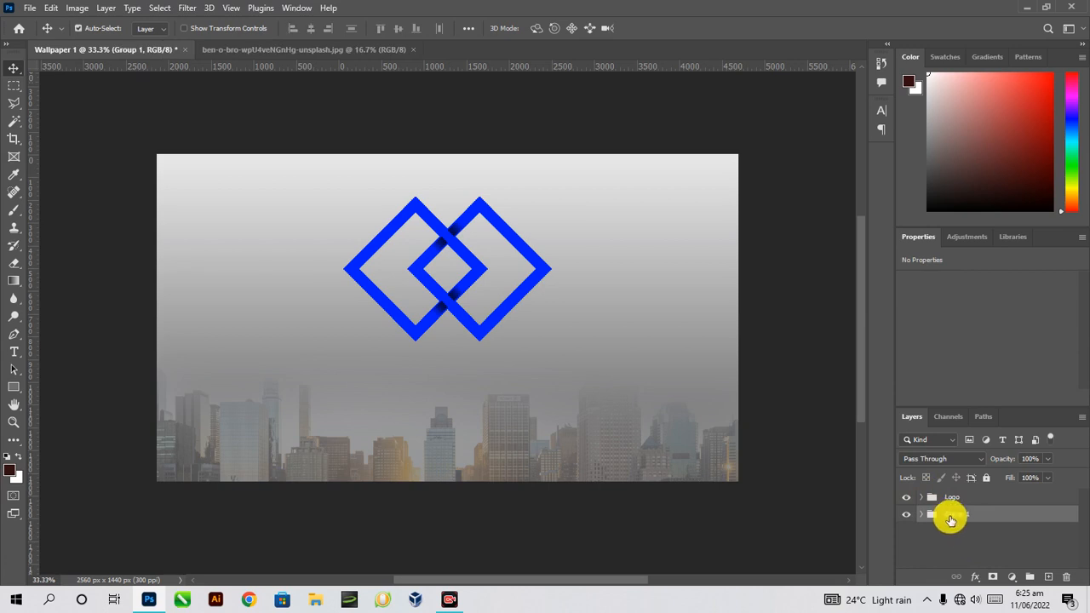
Step: Rename the group holding the skyline and gradient layers as Background
{"action": "double_click", "coordinate": [952, 515]}
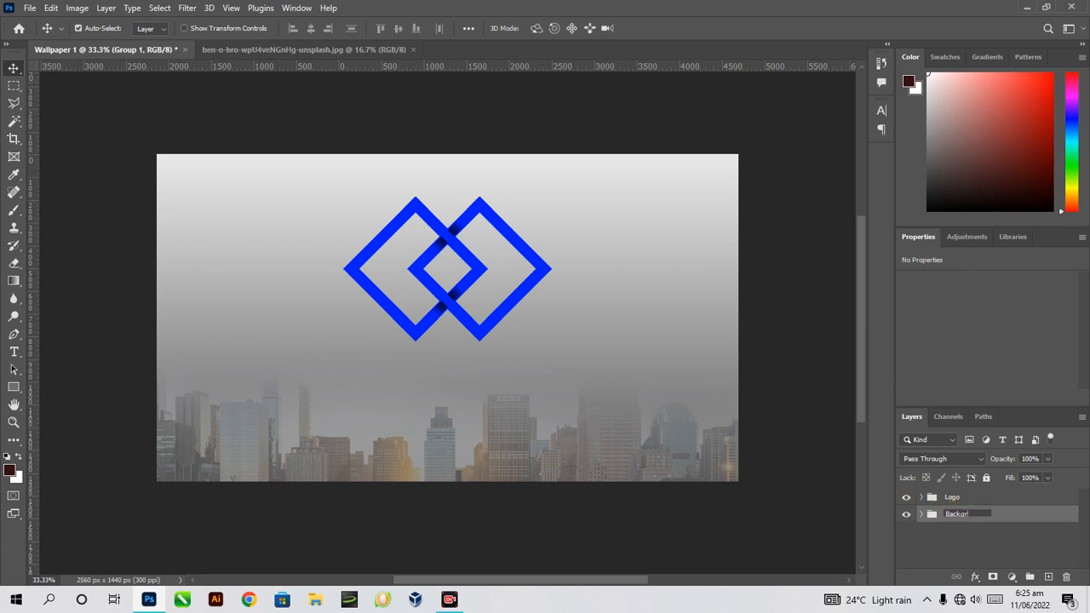
{"action": "type", "text": "Background"}
{"action": "key", "text": "Return"}
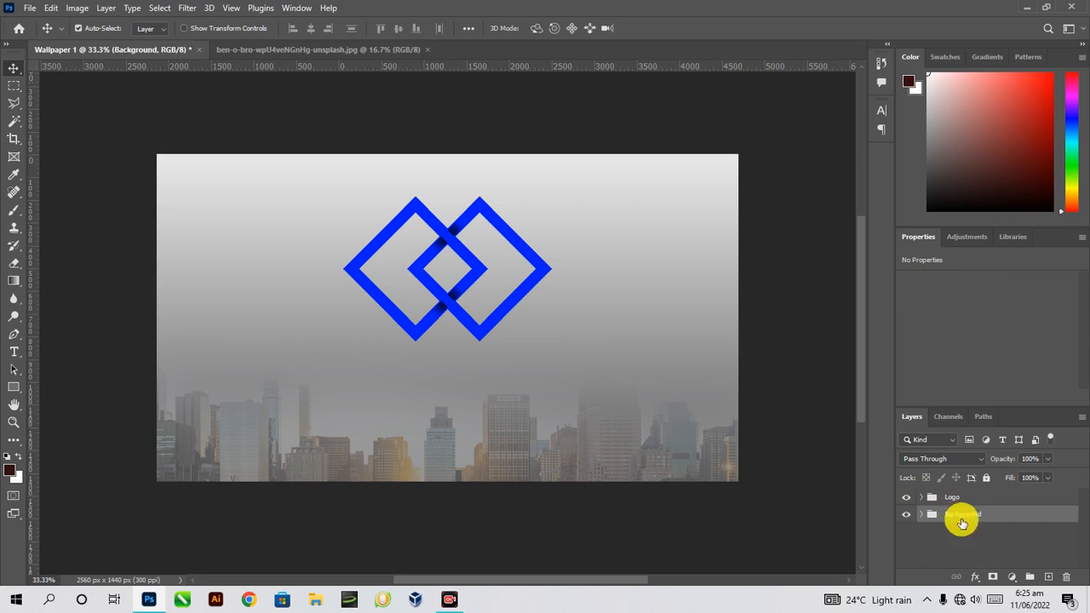
Step: Add the text BUDLIN over the lower part of the skyline and set its font to Square721 BT Bold
{"action": "left_click", "coordinate": [13, 353]}
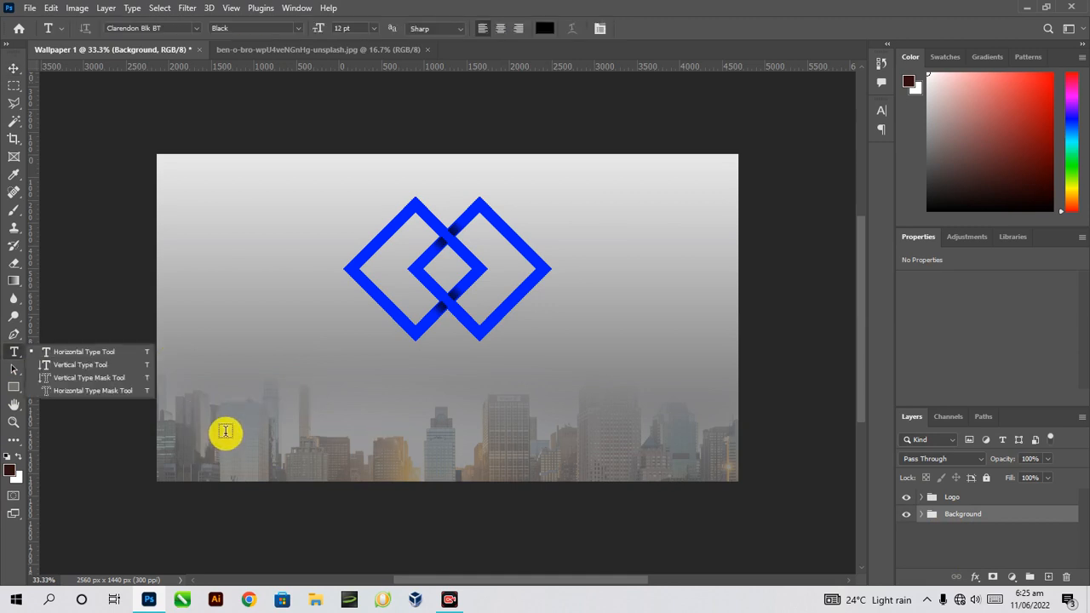
{"action": "left_click", "coordinate": [266, 453]}
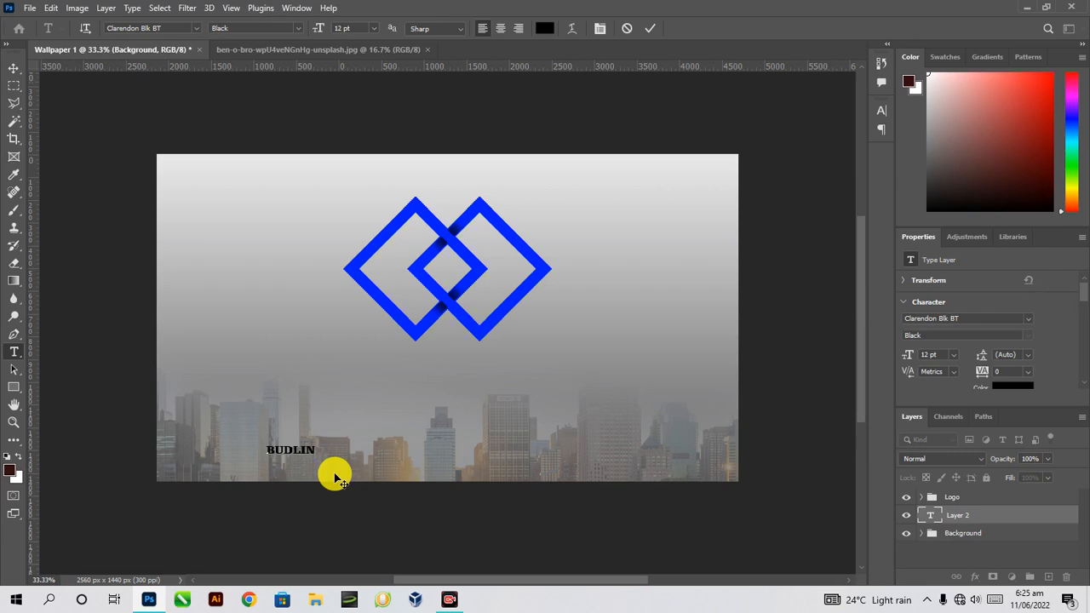
{"action": "key", "text": "ctrl+a"}
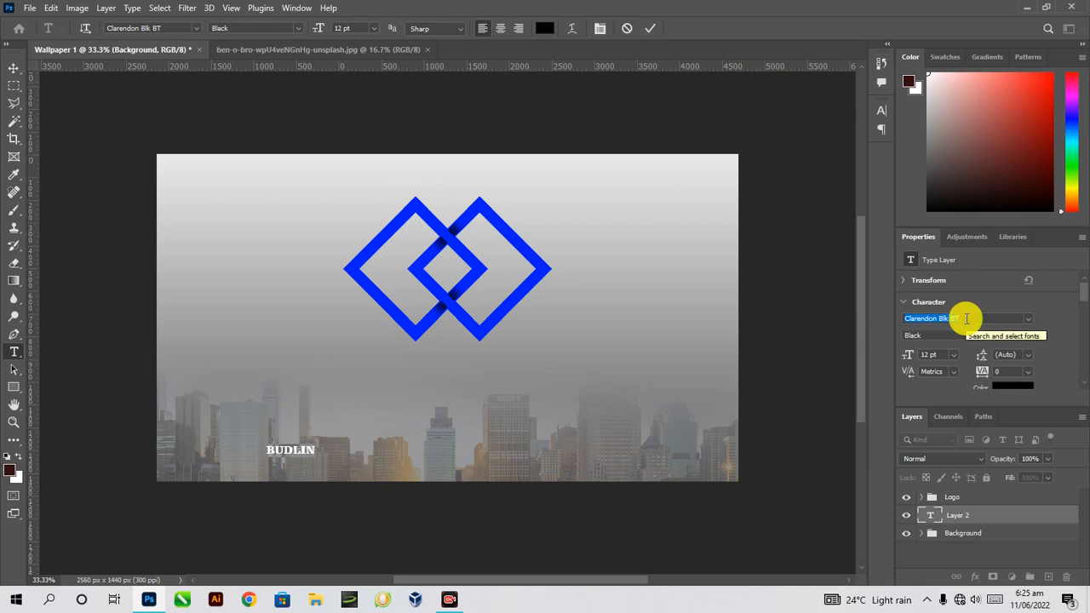
{"action": "left_click", "coordinate": [1029, 319]}
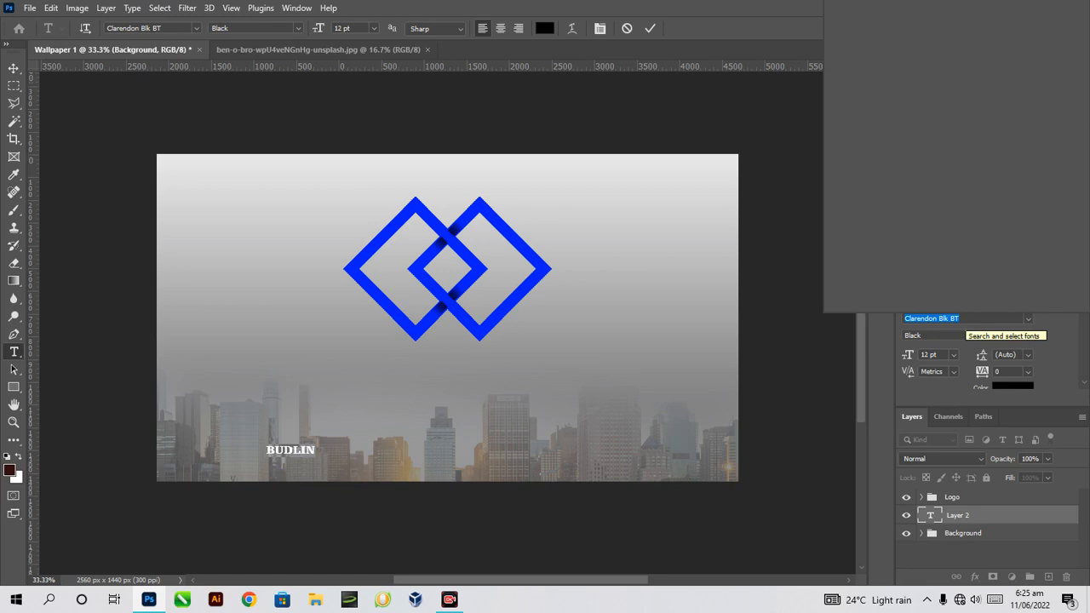
{"action": "type", "text": "squarebt"}
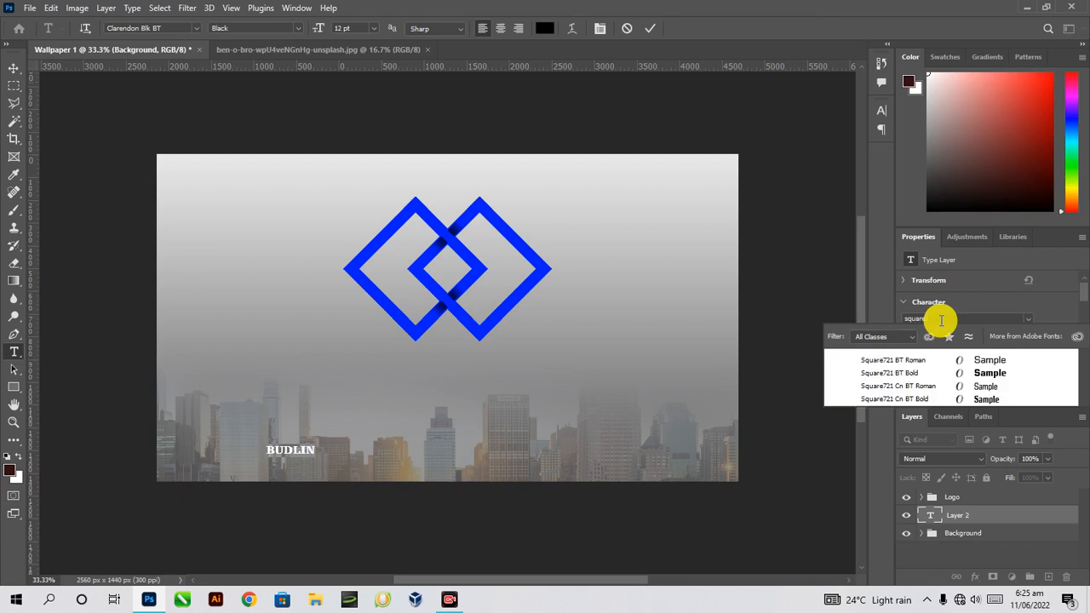
{"action": "left_click", "coordinate": [926, 374]}
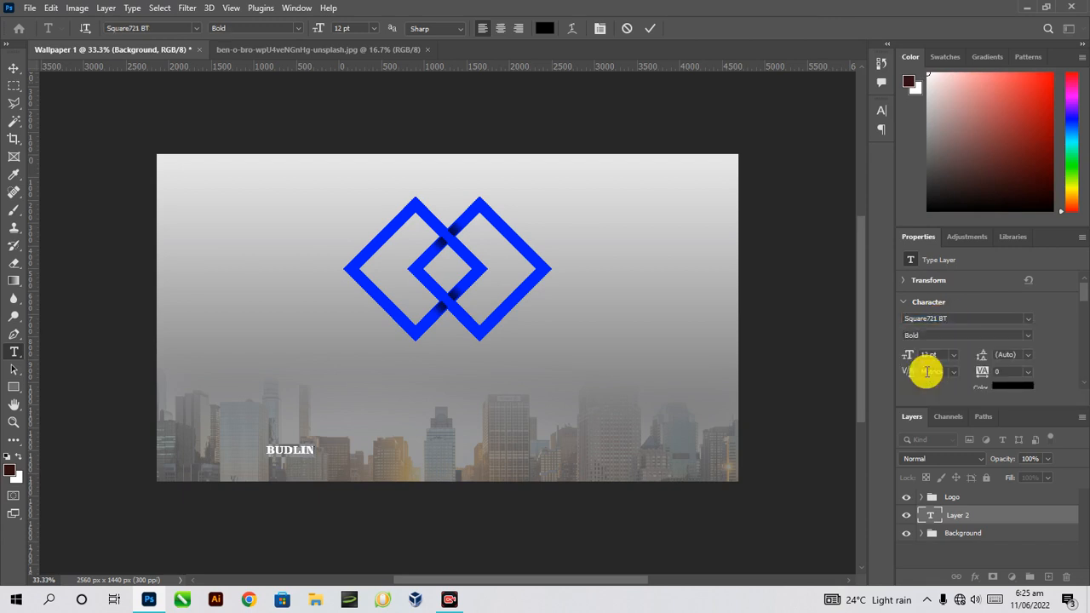
{"action": "left_click", "coordinate": [650, 29]}
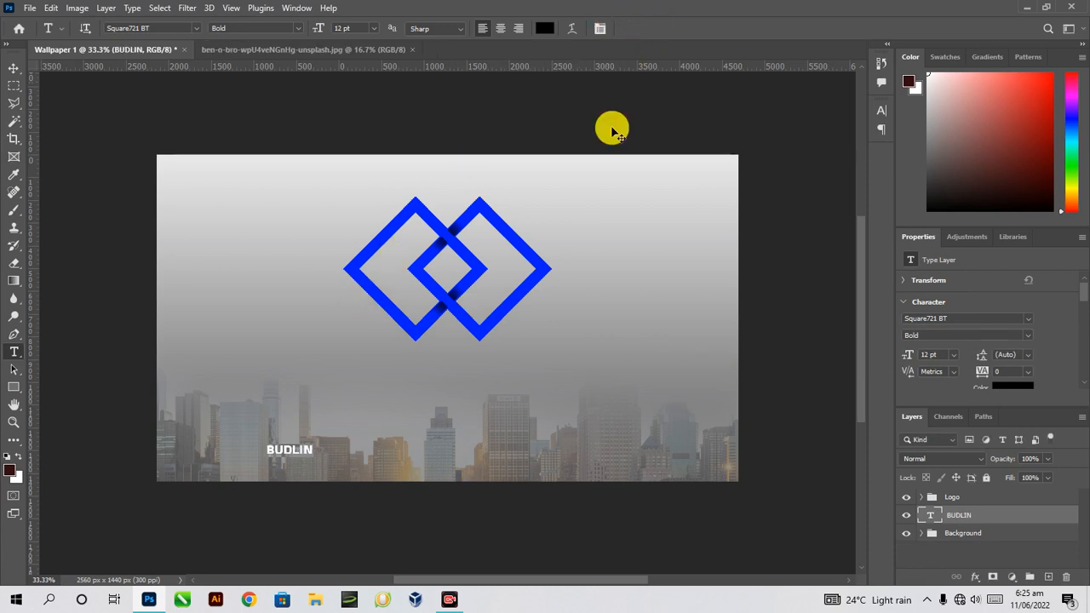
Step: Scale the BUDLIN text to about 808% and place it below the logo, centred at about X 1317.5 px, Y 1218 px
{"action": "key", "text": "ctrl+t"}
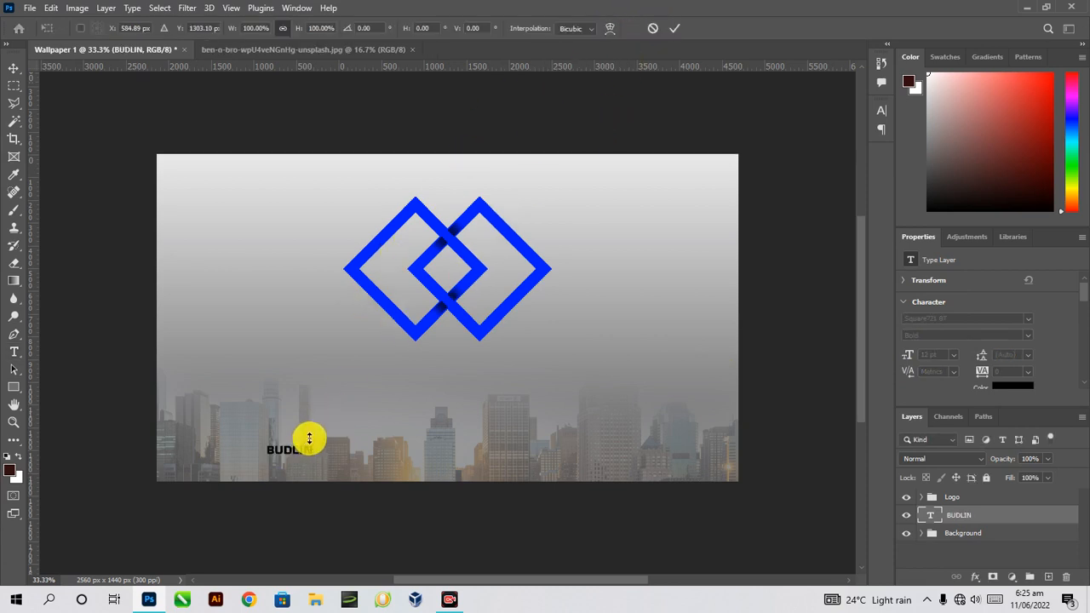
{"action": "left_click_drag", "start_coordinate": [313, 450], "coordinate": [642, 447]}
{"action": "left_click_drag", "start_coordinate": [469, 440], "coordinate": [471, 429]}
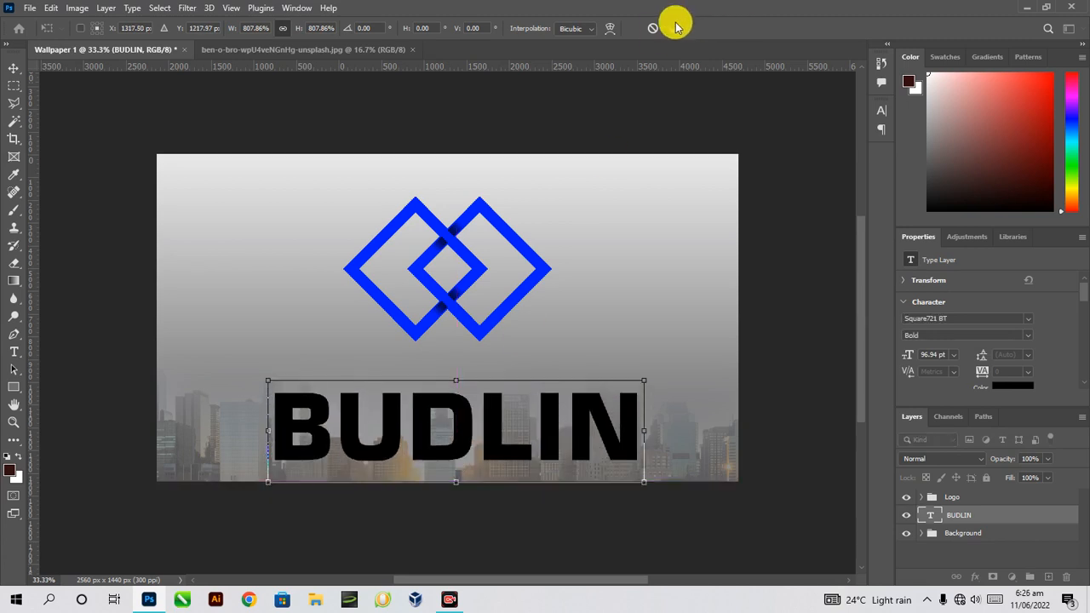
{"action": "left_click", "coordinate": [674, 28]}
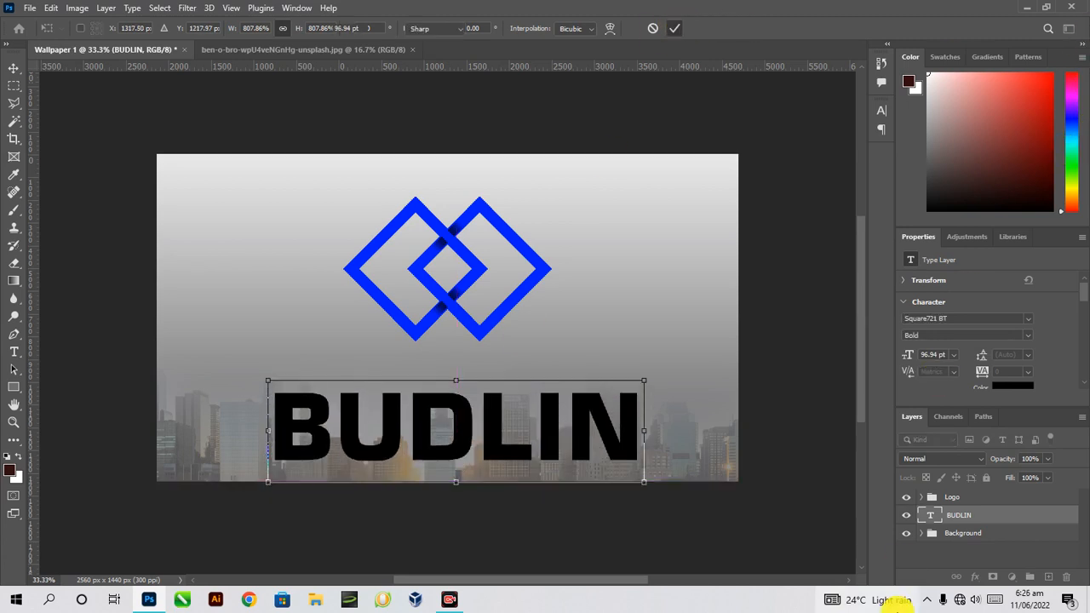
{"action": "mouse_move", "coordinate": [895, 600]}
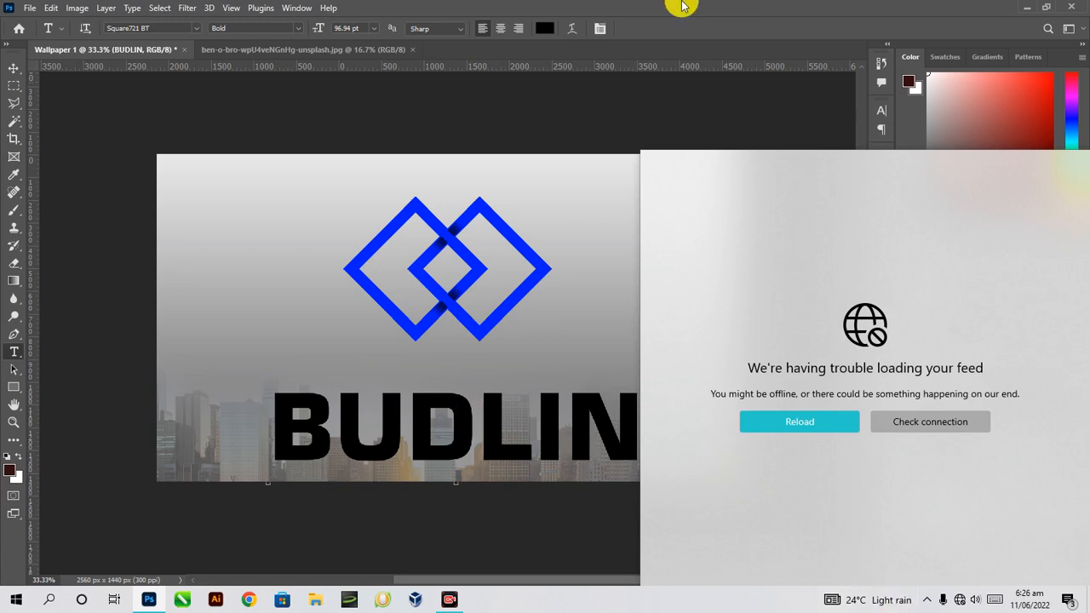
{"action": "left_click", "coordinate": [733, 104]}
{"action": "left_click", "coordinate": [790, 314]}
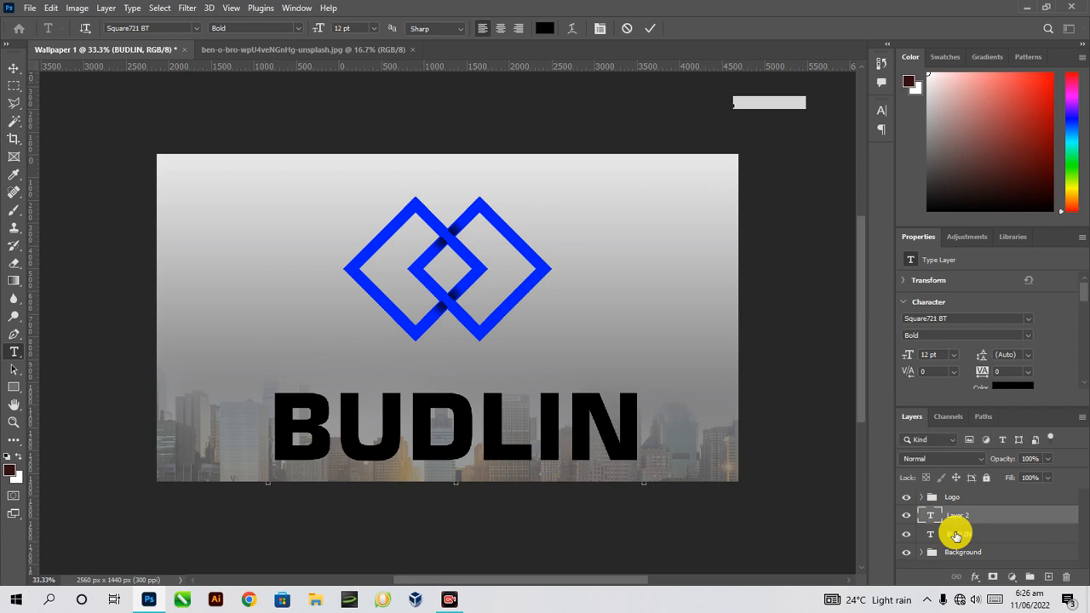
{"action": "left_click", "coordinate": [633, 30]}
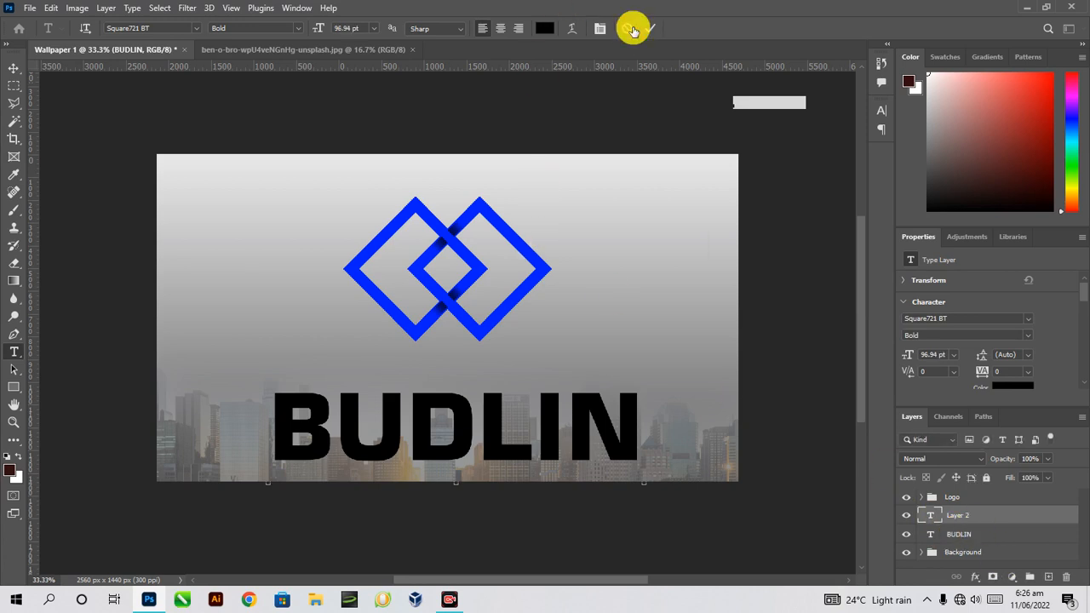
{"action": "left_click", "coordinate": [627, 31]}
{"action": "left_click", "coordinate": [644, 28]}
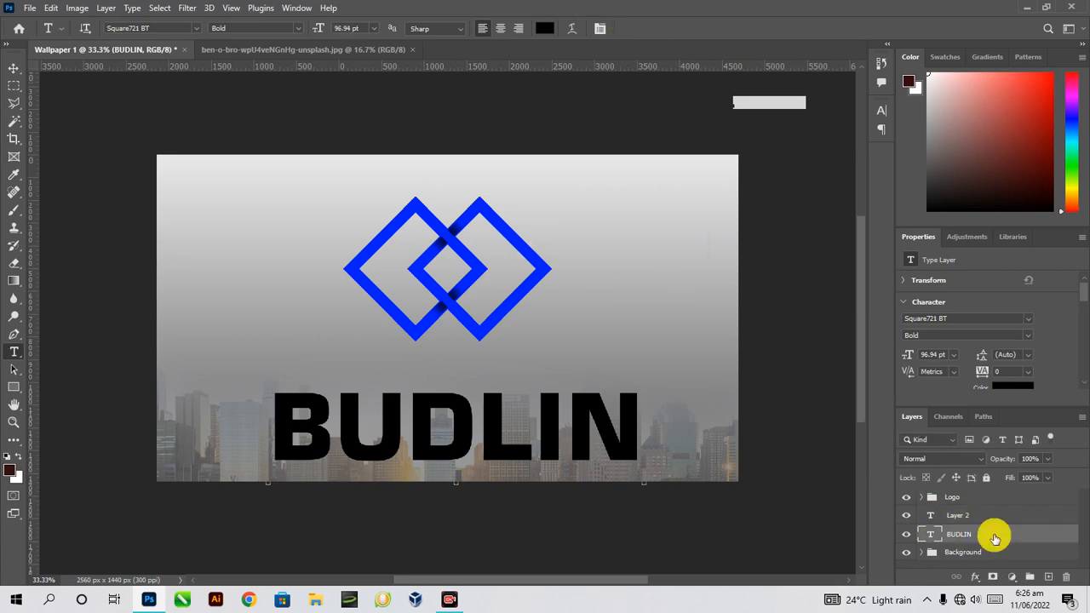
Step: Change the colour of the whole BUDLIN text to white (ffffff)
{"action": "left_click", "coordinate": [965, 536]}
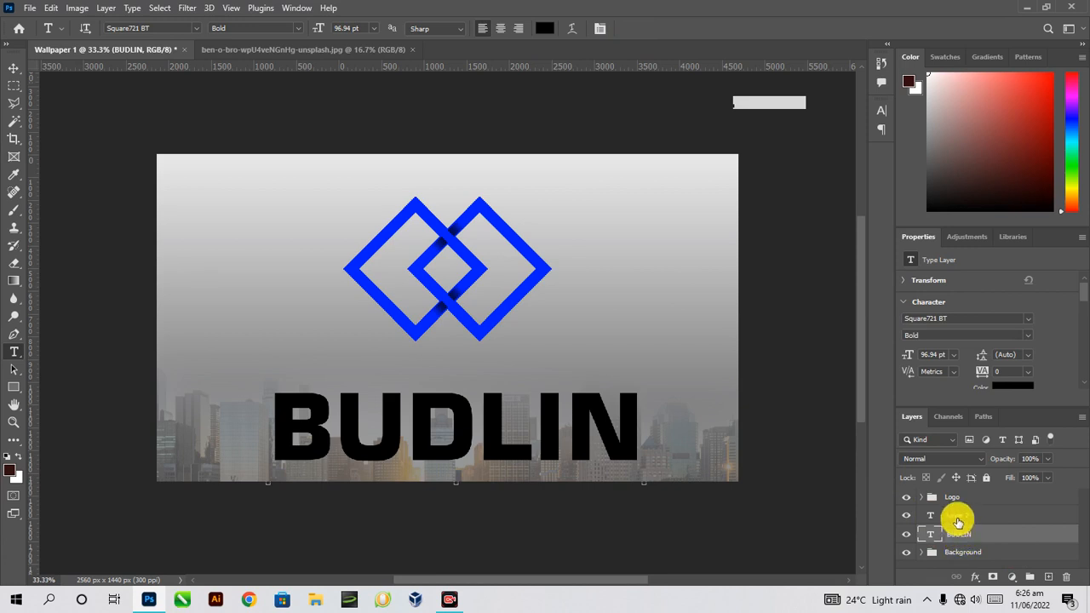
{"action": "left_click", "coordinate": [344, 431]}
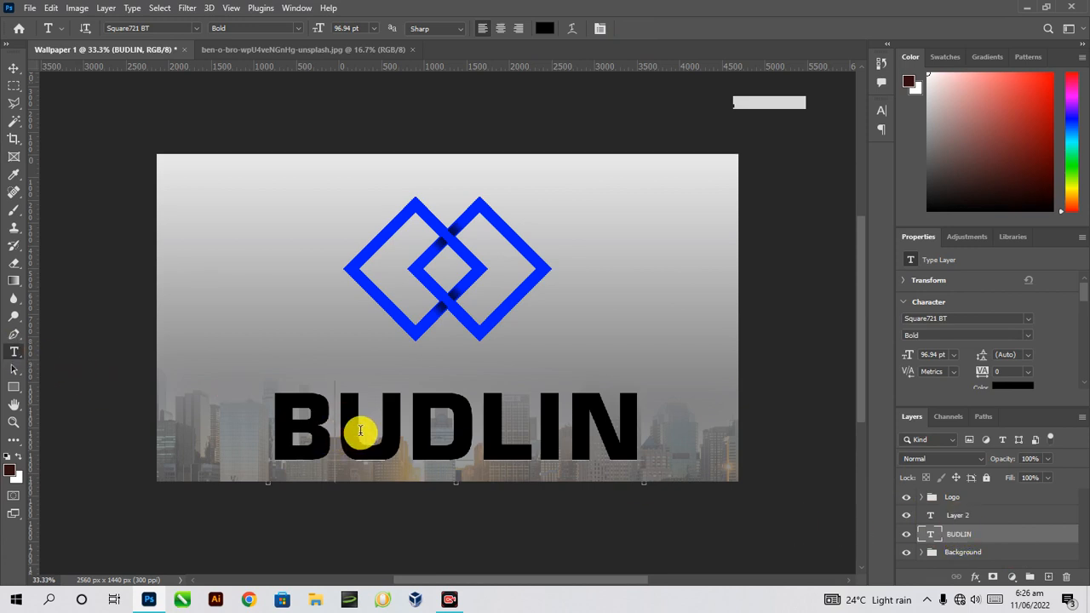
{"action": "left_click_drag", "start_coordinate": [261, 414], "coordinate": [641, 444]}
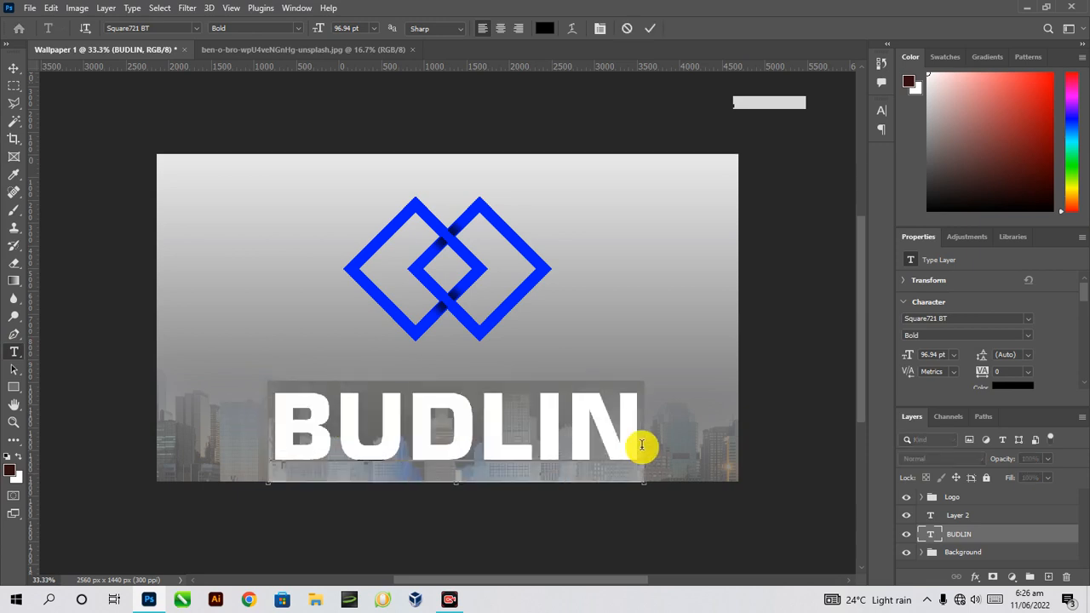
{"action": "scroll", "coordinate": [1001, 379], "scroll_direction": "down", "scroll_amount": 2}
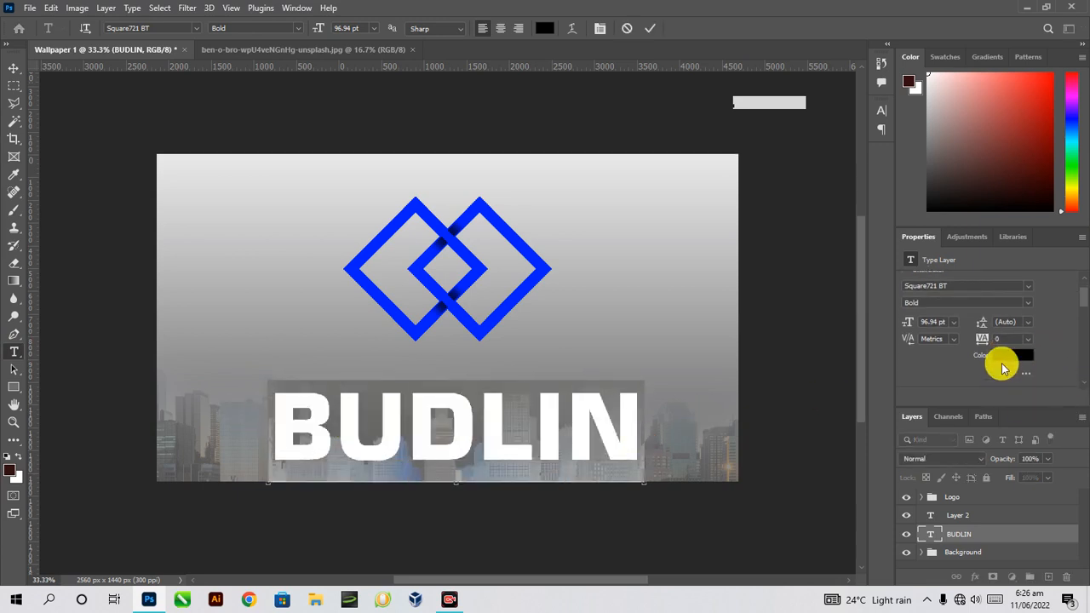
{"action": "left_click", "coordinate": [1007, 358]}
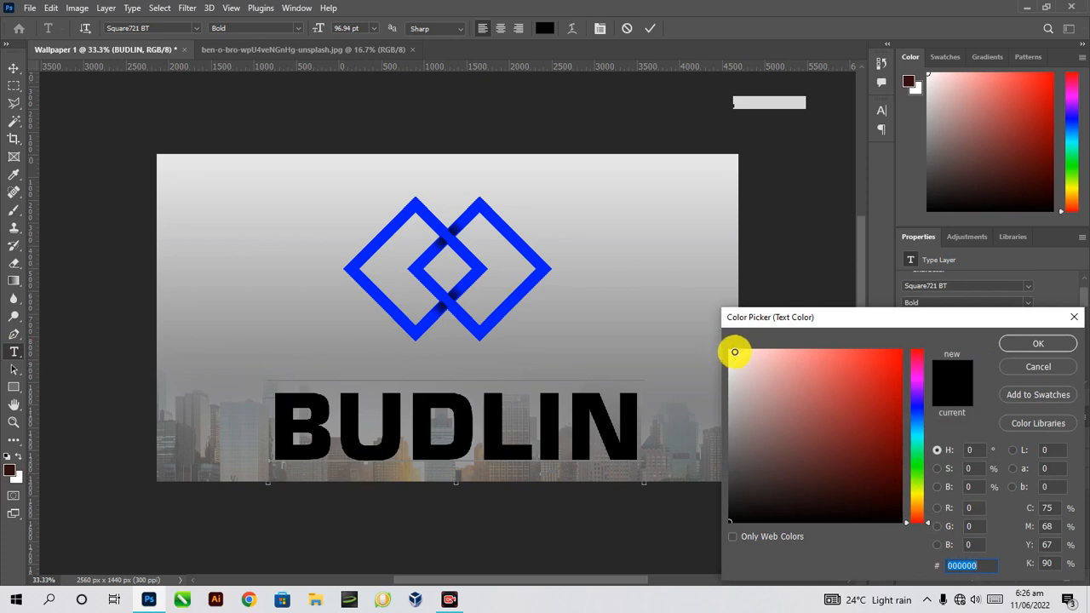
{"action": "left_click", "coordinate": [735, 352]}
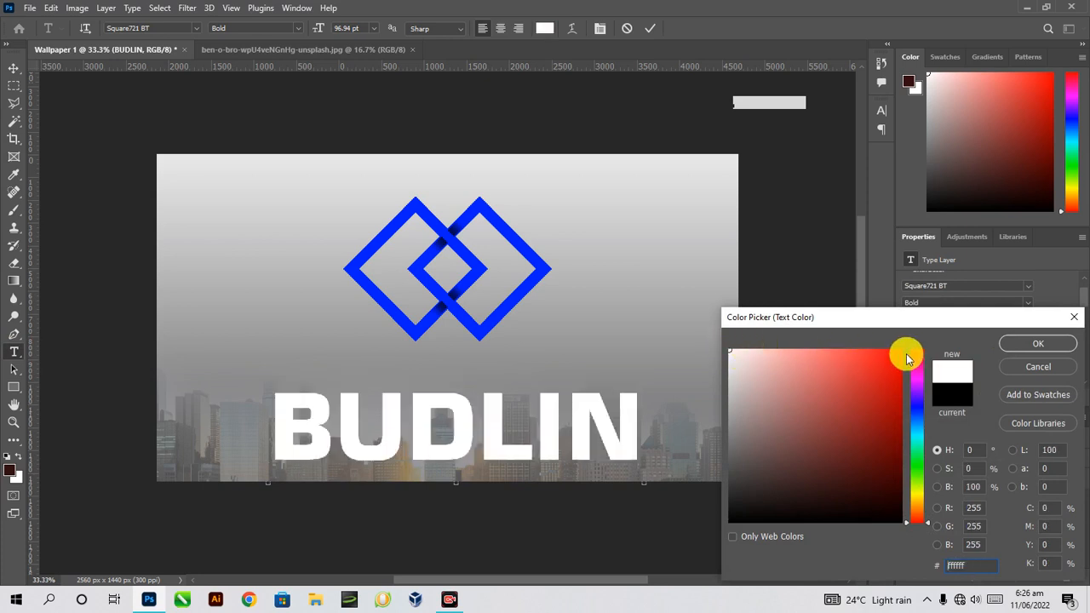
{"action": "left_click", "coordinate": [1028, 344]}
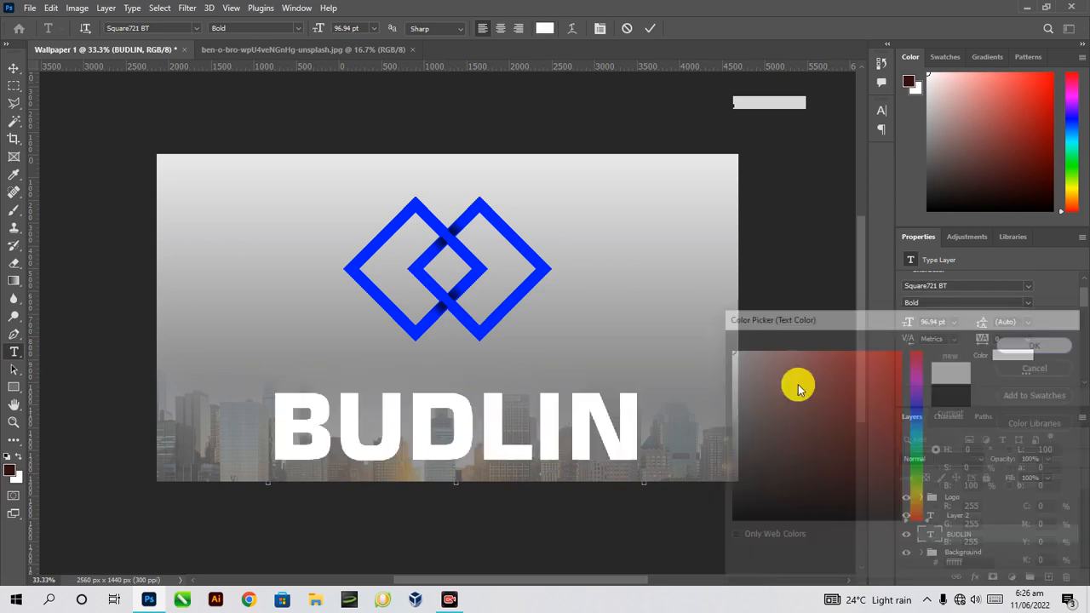
Step: Recolour only the letter U of BUDLIN with the blue sampled from the logo (001eff) and finish the text edit
{"action": "left_click", "coordinate": [342, 418]}
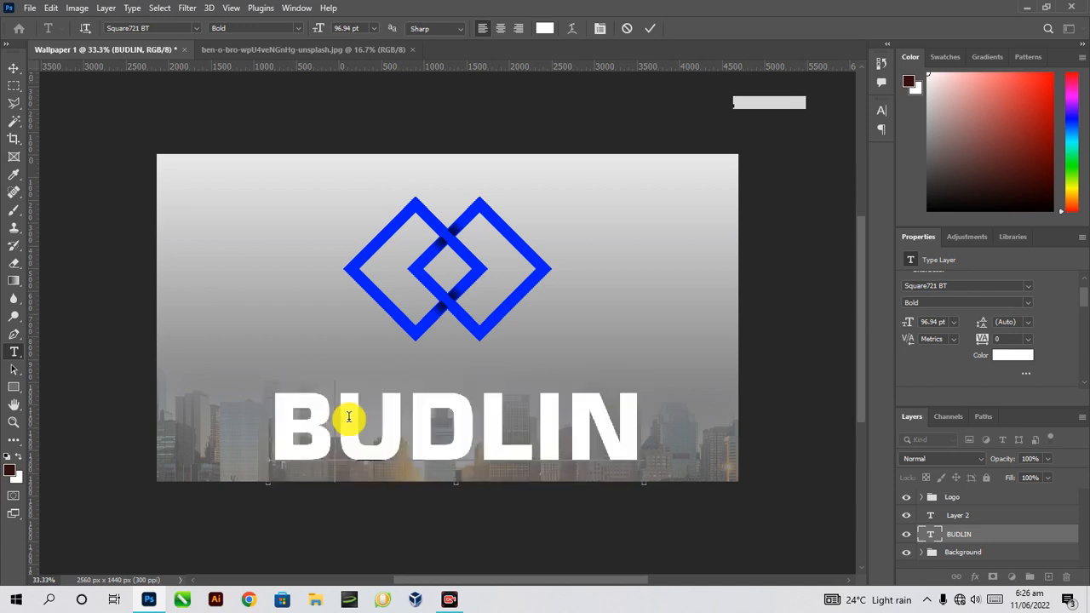
{"action": "left_click_drag", "start_coordinate": [348, 416], "coordinate": [400, 416]}
{"action": "left_click", "coordinate": [1012, 360]}
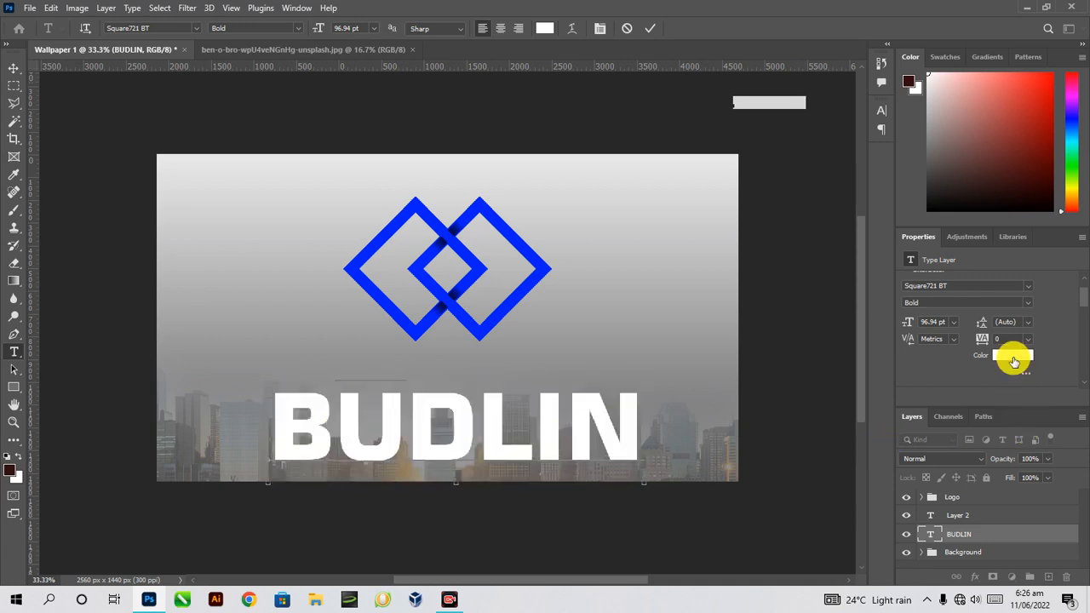
{"action": "left_click", "coordinate": [449, 235]}
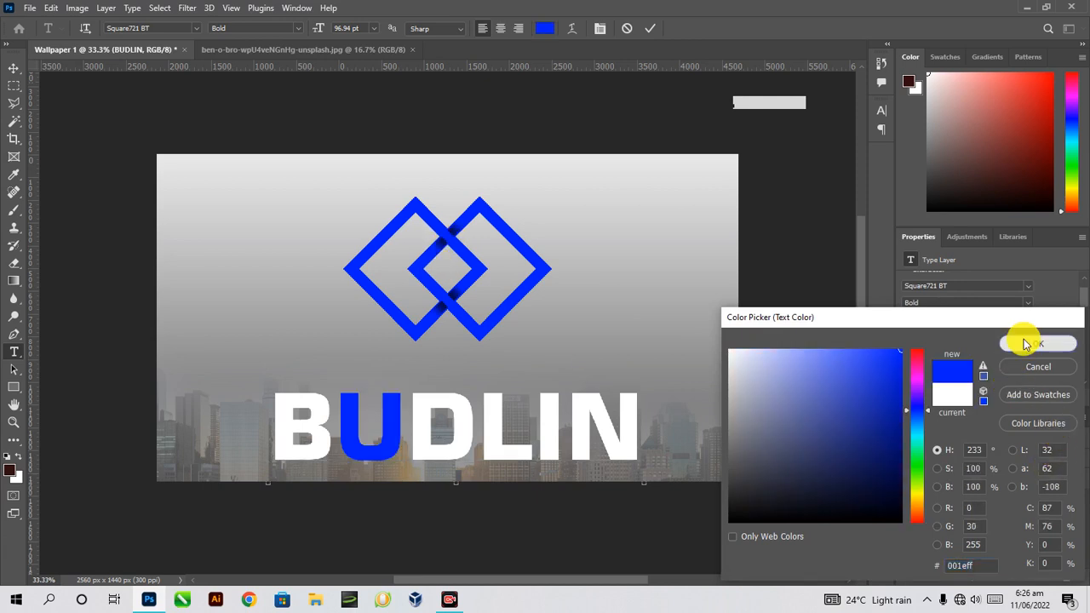
{"action": "left_click", "coordinate": [1027, 344]}
{"action": "key", "text": "ctrl+plus"}
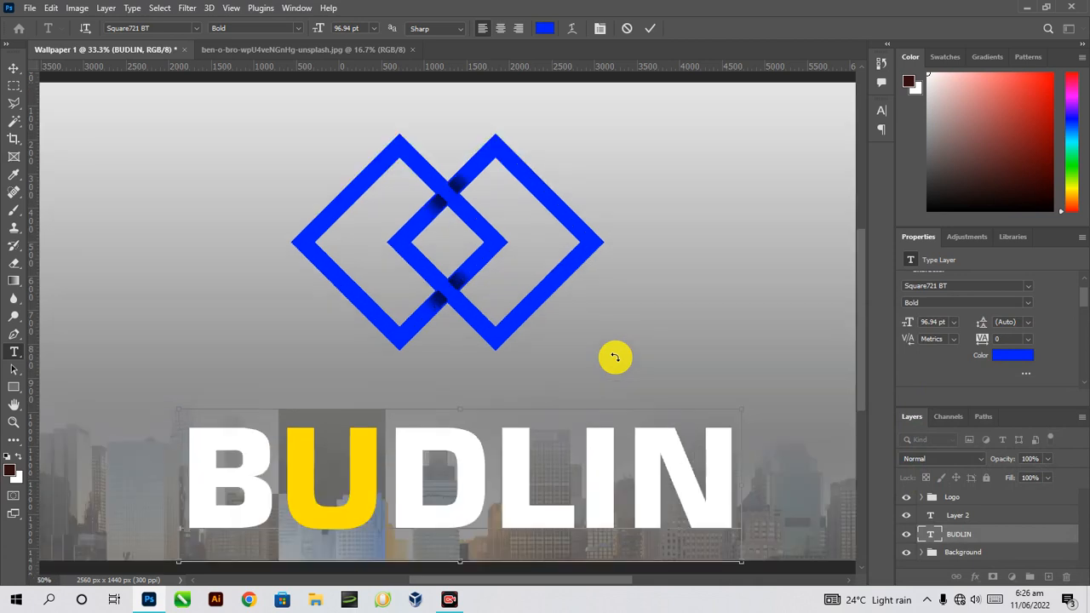
{"action": "key", "text": "ctrl+plus"}
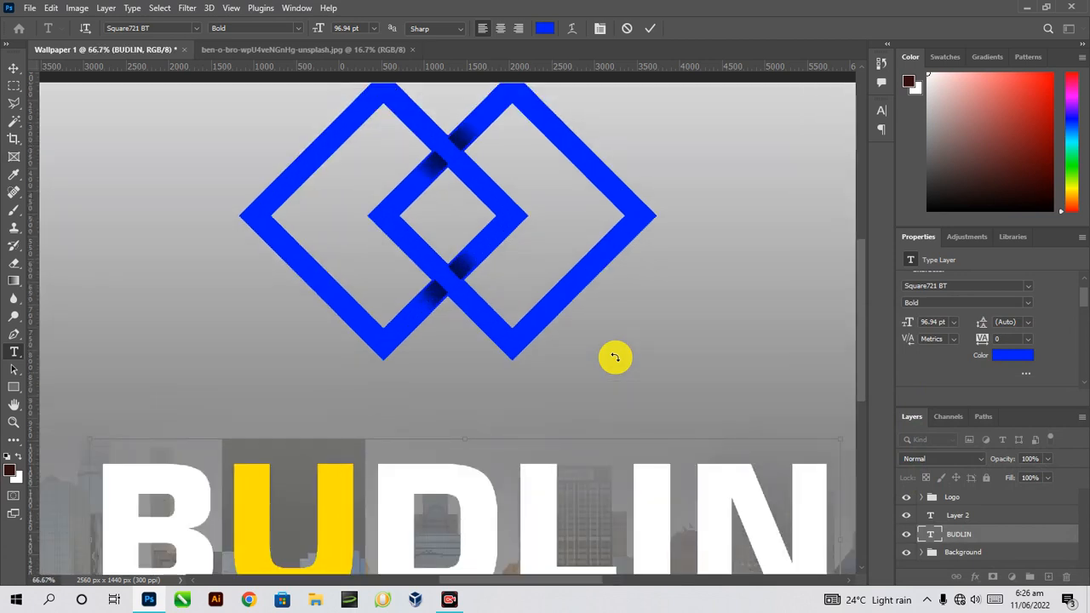
{"action": "key", "text": "ctrl+plus"}
{"action": "key", "text": "ctrl+plus"}
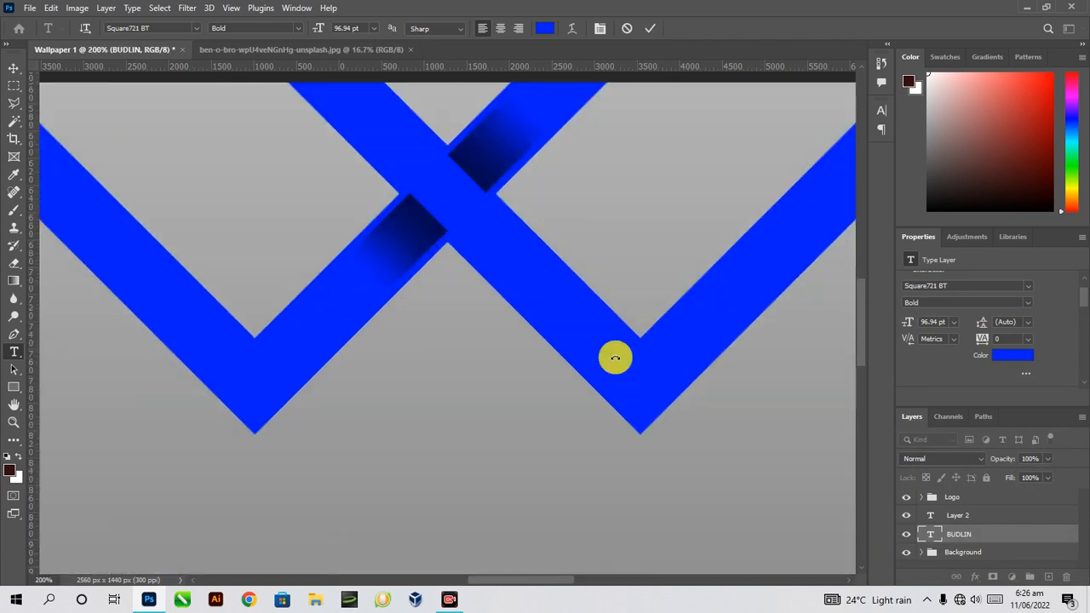
{"action": "key", "text": "ctrl+minus"}
{"action": "key", "text": "ctrl+minus"}
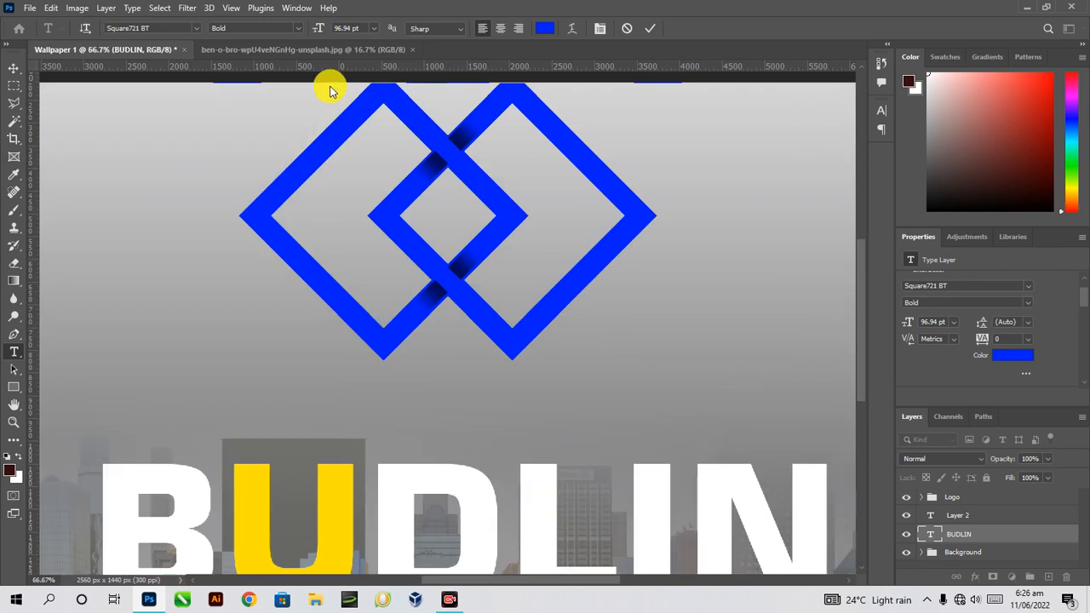
{"action": "left_click", "coordinate": [430, 167]}
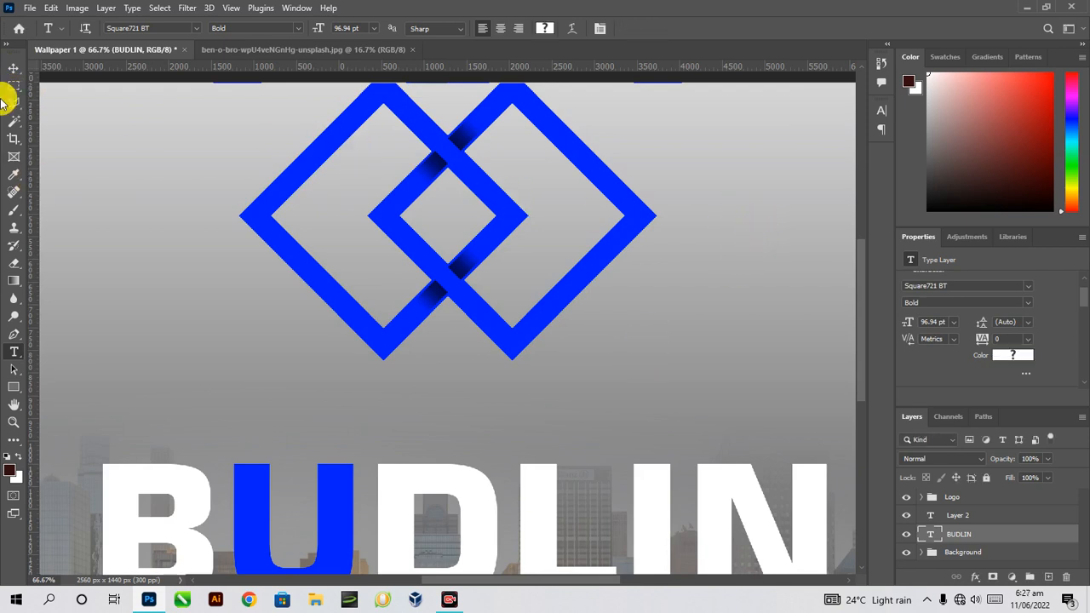
Step: Enlarge the shadow patch on the lower-left side of the logo's upper crossing to 96 × 96 px and fit it against the band edge
{"action": "left_click", "coordinate": [14, 69]}
{"action": "left_click", "coordinate": [435, 166]}
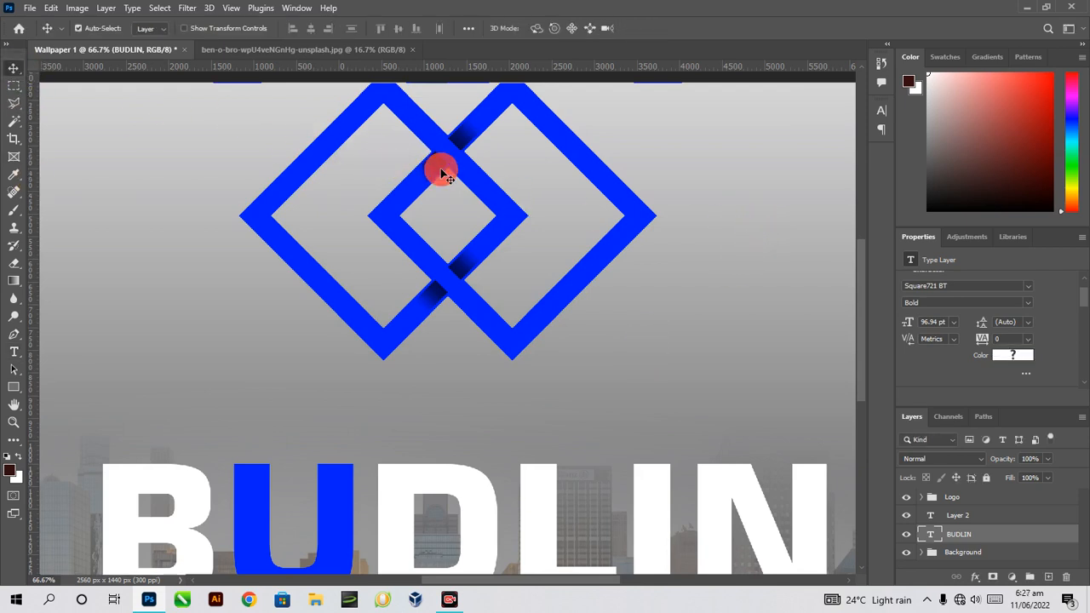
{"action": "key", "text": "ctrl+plus"}
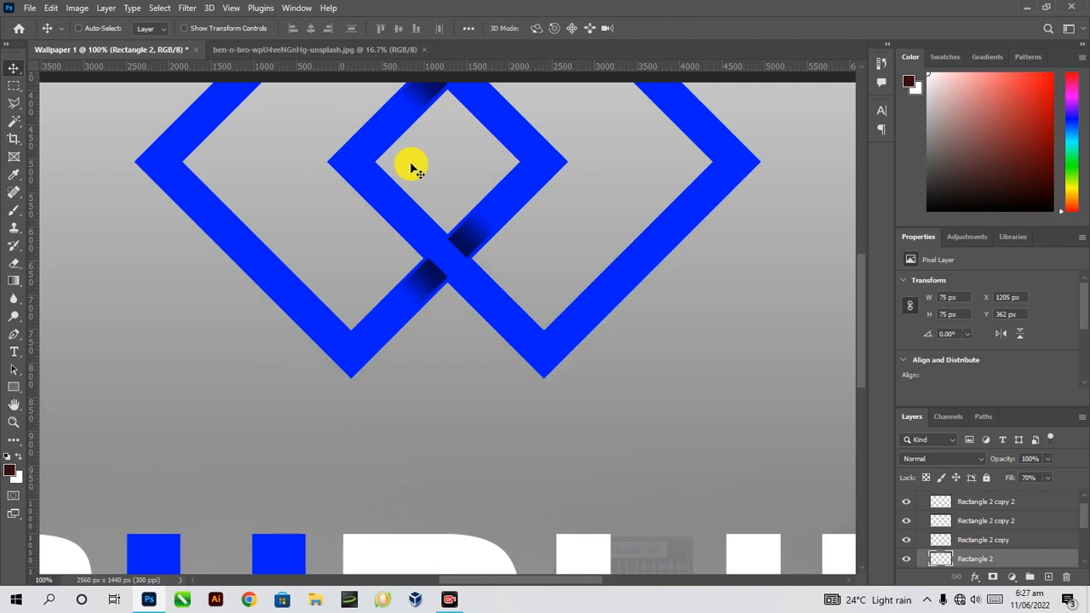
{"action": "left_click_drag", "start_coordinate": [860, 309], "coordinate": [861, 223]}
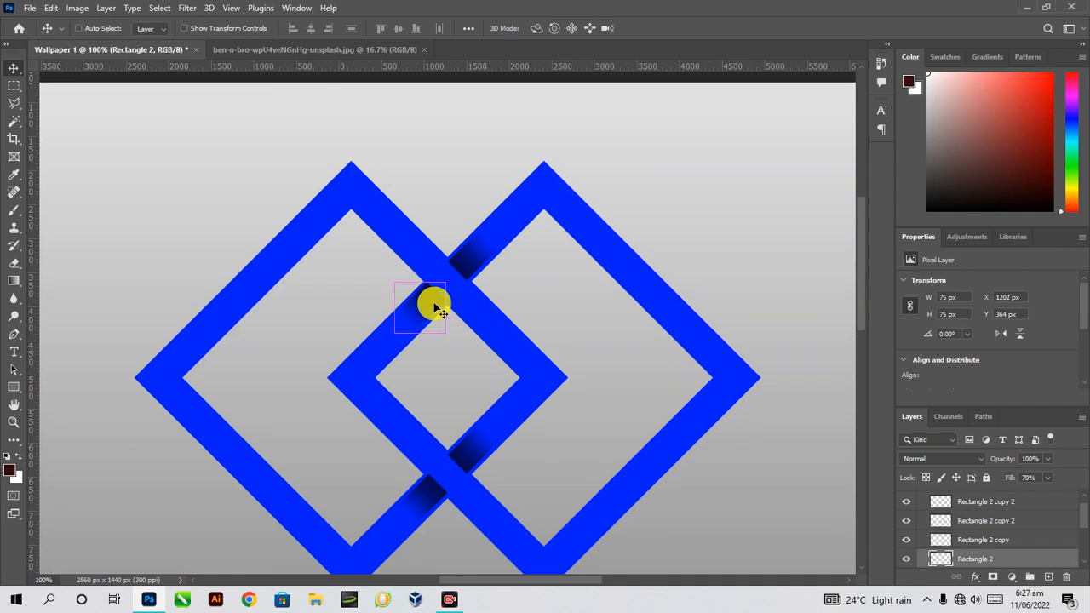
{"action": "key", "text": "ctrl+t"}
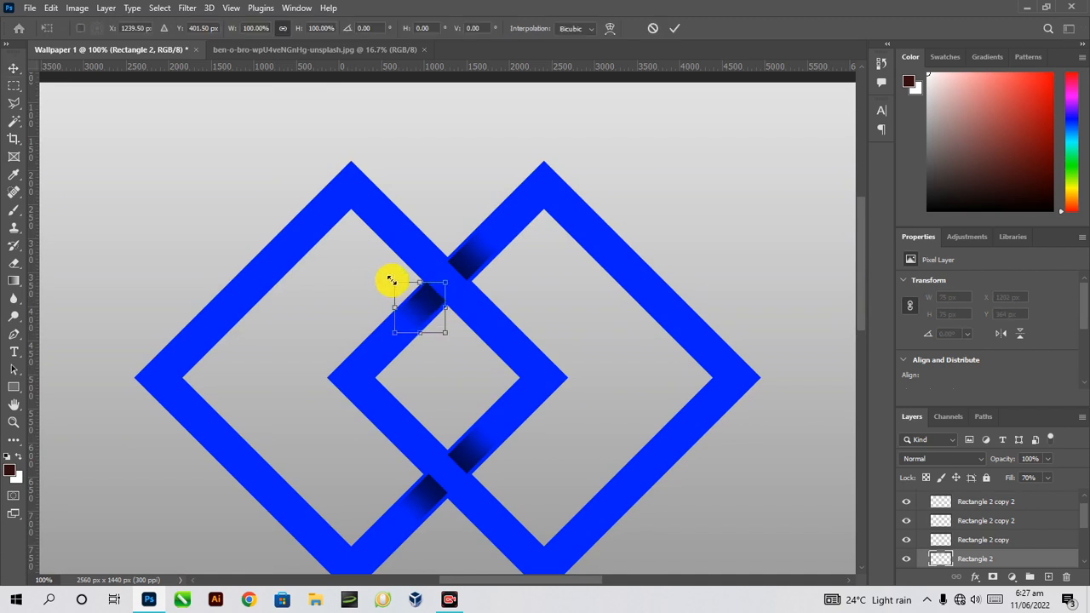
{"action": "left_click_drag", "start_coordinate": [390, 281], "coordinate": [387, 276]}
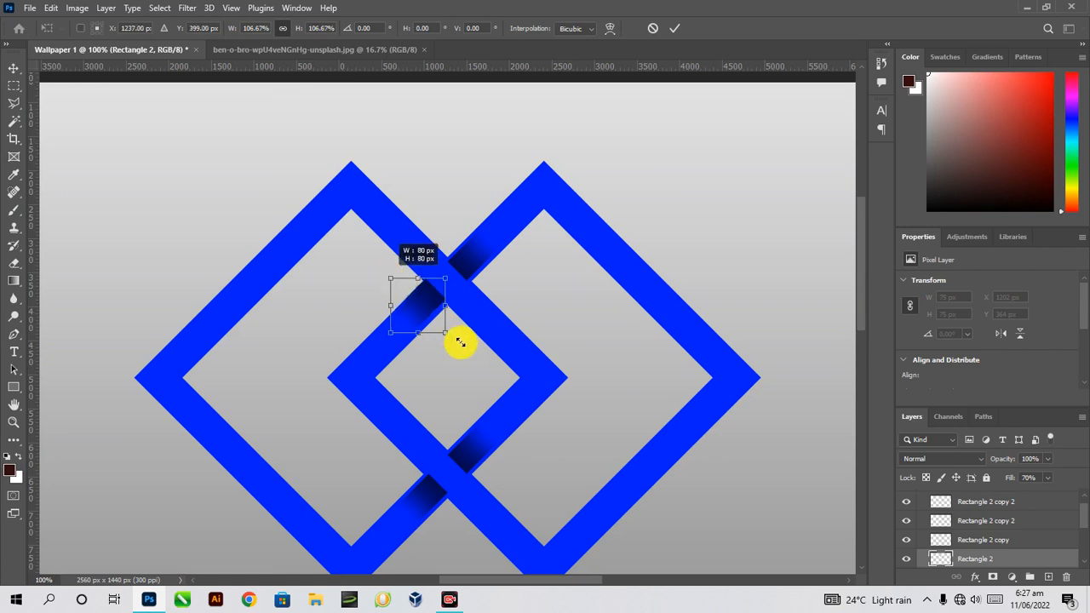
{"action": "left_click_drag", "start_coordinate": [448, 337], "coordinate": [454, 341]}
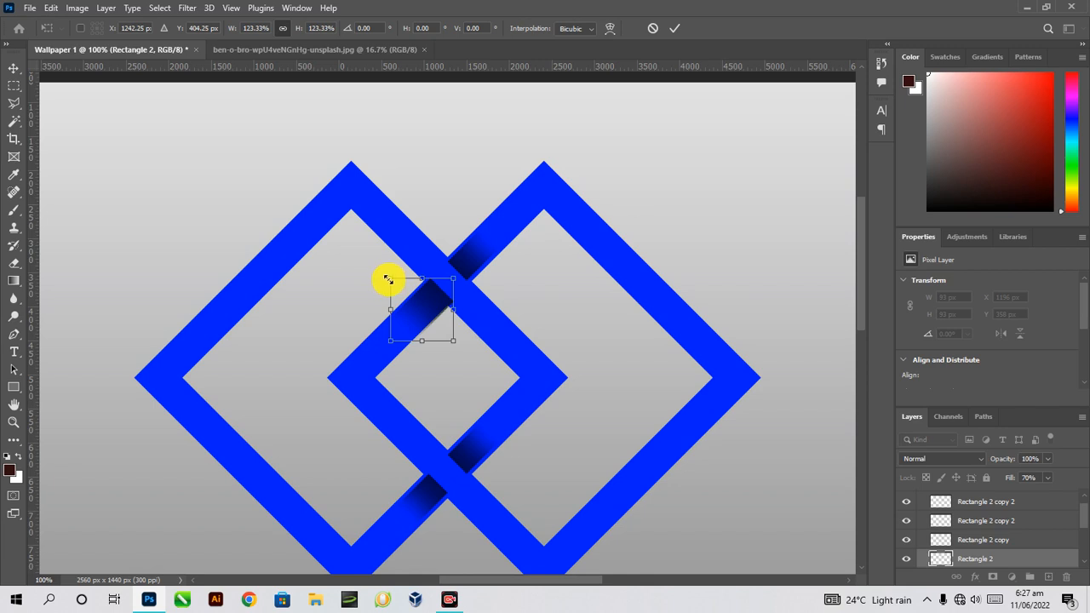
{"action": "left_click_drag", "start_coordinate": [387, 278], "coordinate": [388, 278]}
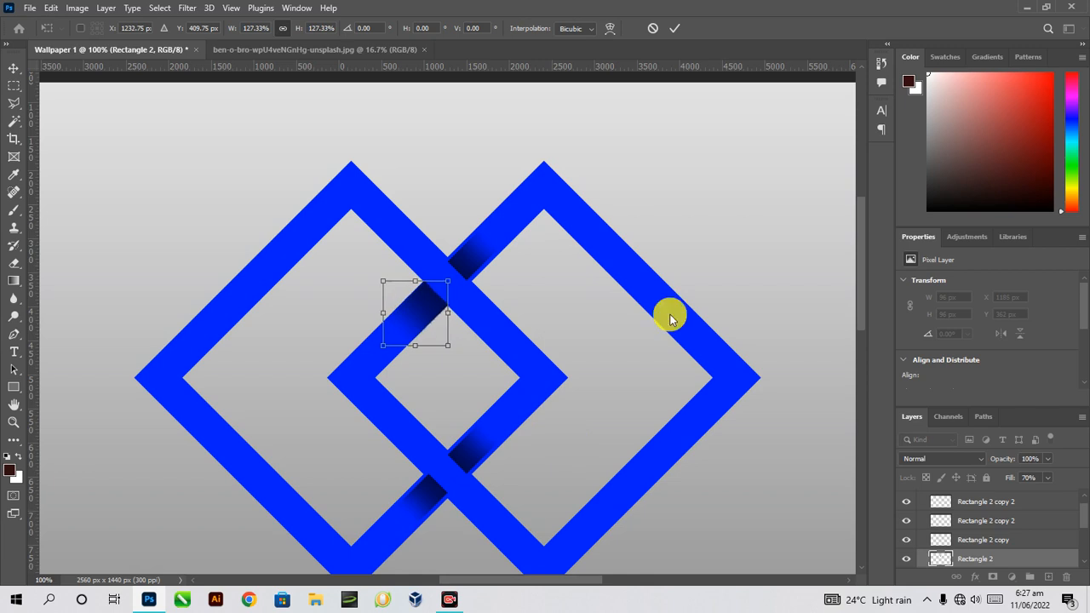
{"action": "left_click", "coordinate": [675, 30]}
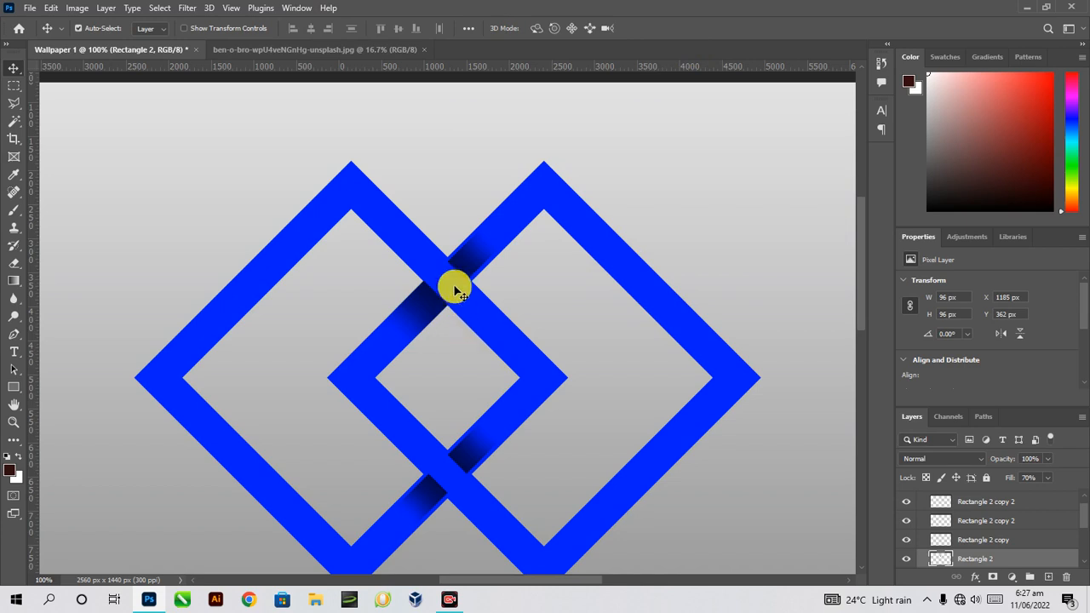
Step: Delete the other three shadow patches, one at the upper crossing and two at the lower crossing of the diamonds
{"action": "left_click", "coordinate": [471, 258]}
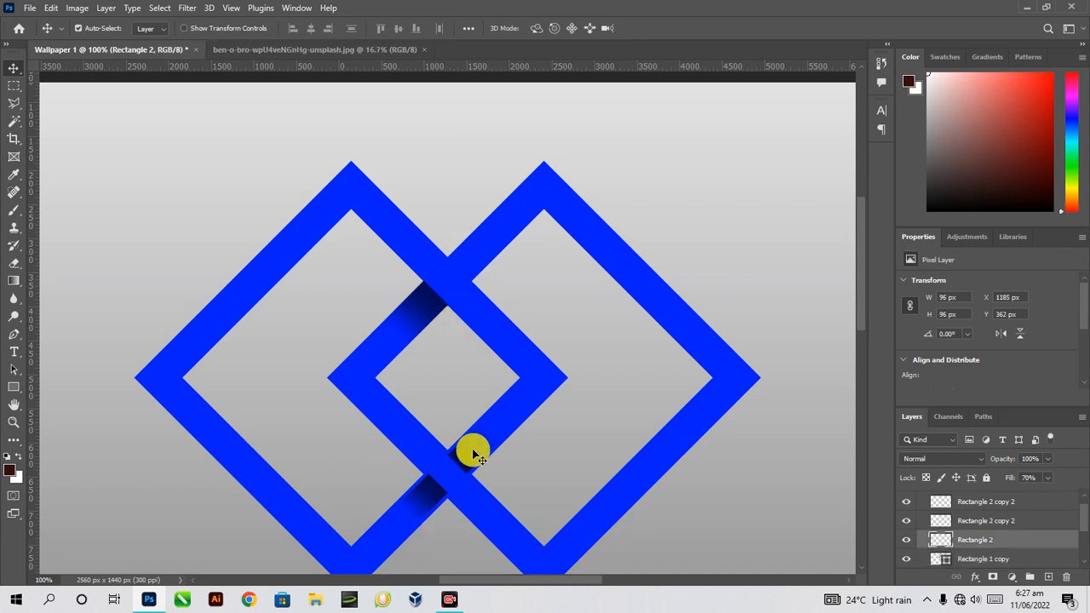
{"action": "left_click", "coordinate": [472, 453]}
{"action": "left_click_drag", "start_coordinate": [473, 453], "coordinate": [436, 495]}
{"action": "key", "text": "Delete"}
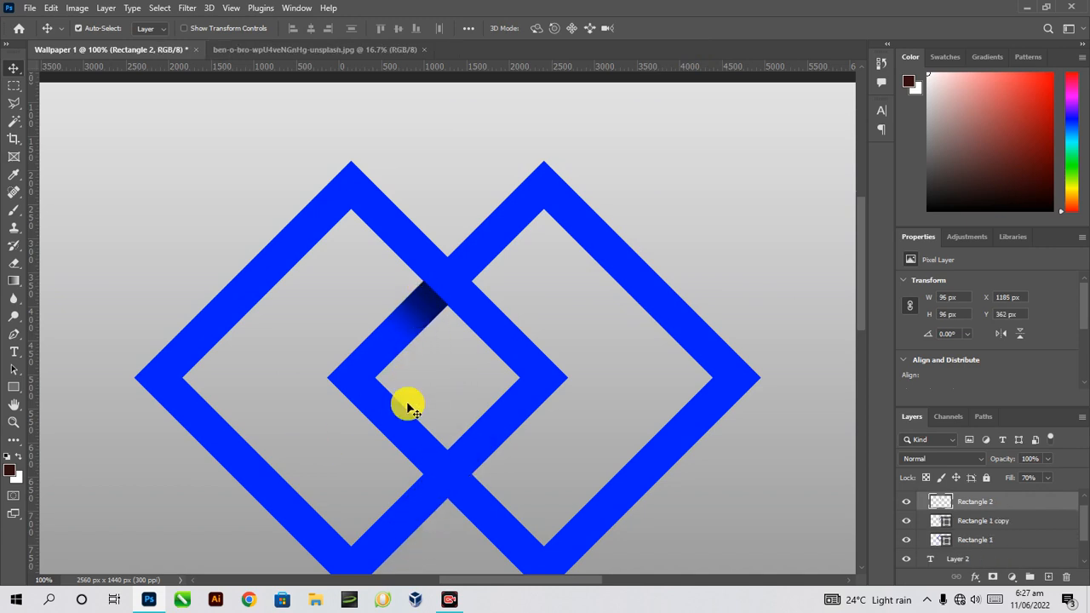
Step: Duplicate the remaining shadow, flip it horizontally and vertically, and place it across the band at about X 1278 px, Y 267 px
{"action": "key", "text": "ctrl+j"}
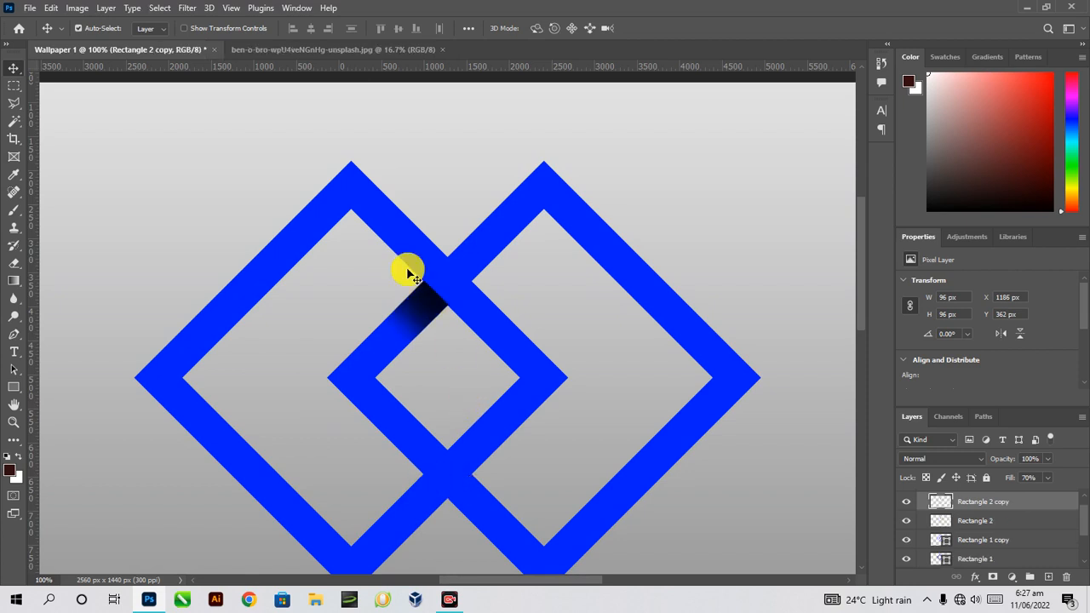
{"action": "left_click_drag", "start_coordinate": [417, 301], "coordinate": [473, 249]}
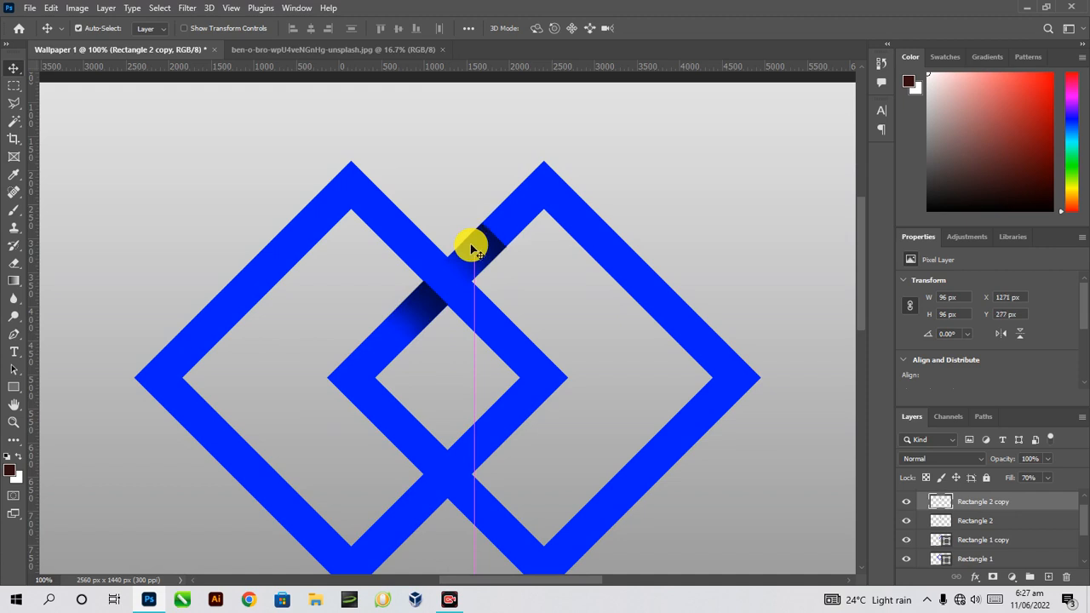
{"action": "key", "text": "ctrl+t"}
{"action": "right_click", "coordinate": [469, 249]}
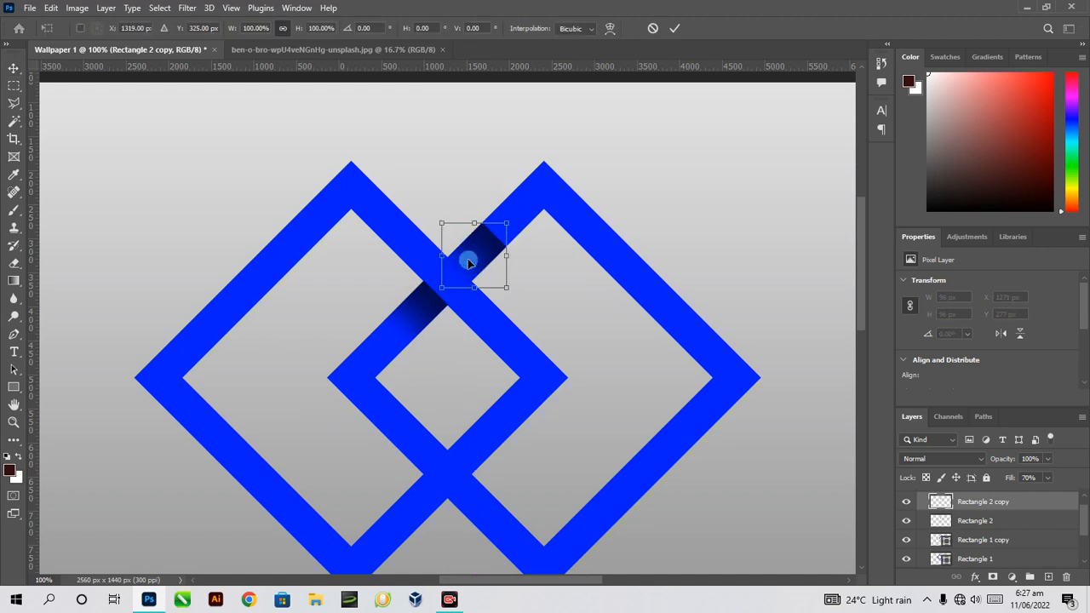
{"action": "left_click", "coordinate": [506, 486]}
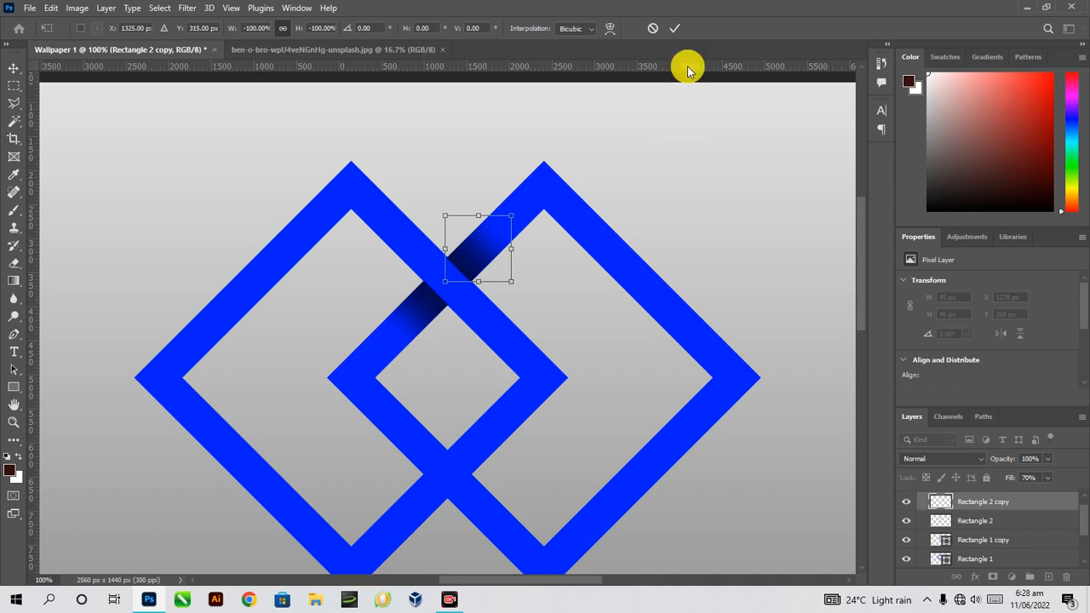
{"action": "key", "text": "Return"}
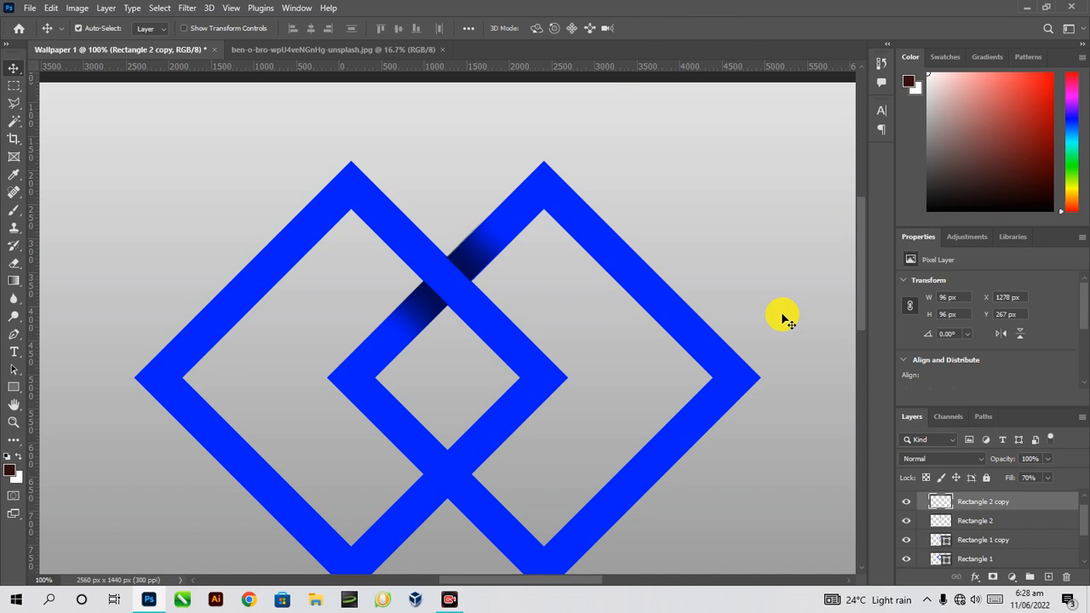
Step: Duplicate both upper shadow patches together and place the copies over the lower crossing at about X 1187 px, Y 548 px
{"action": "left_click", "coordinate": [975, 520], "text": "shift"}
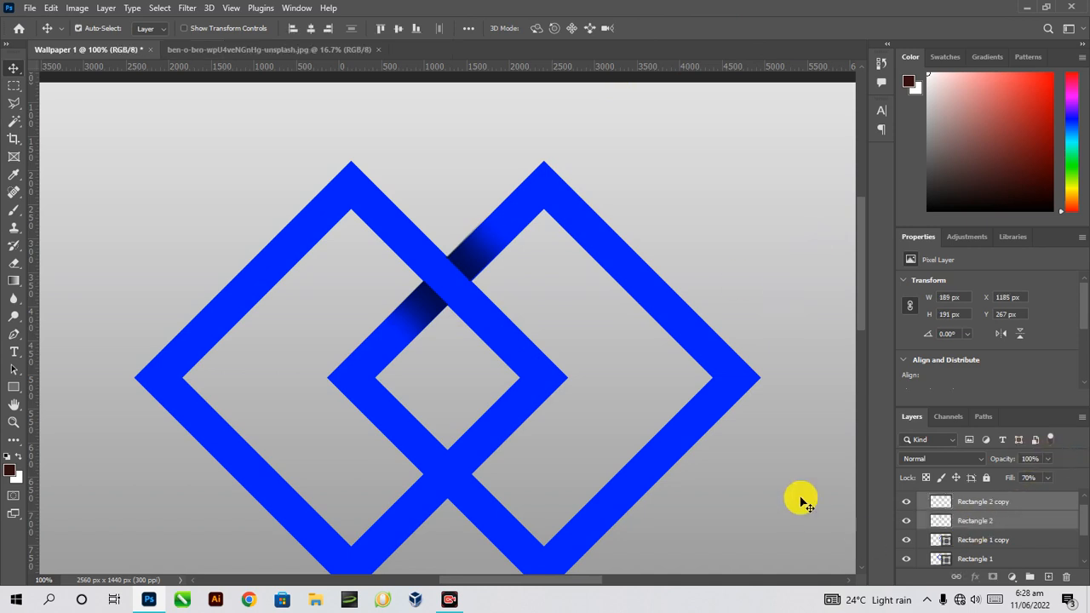
{"action": "key", "text": "ctrl+j"}
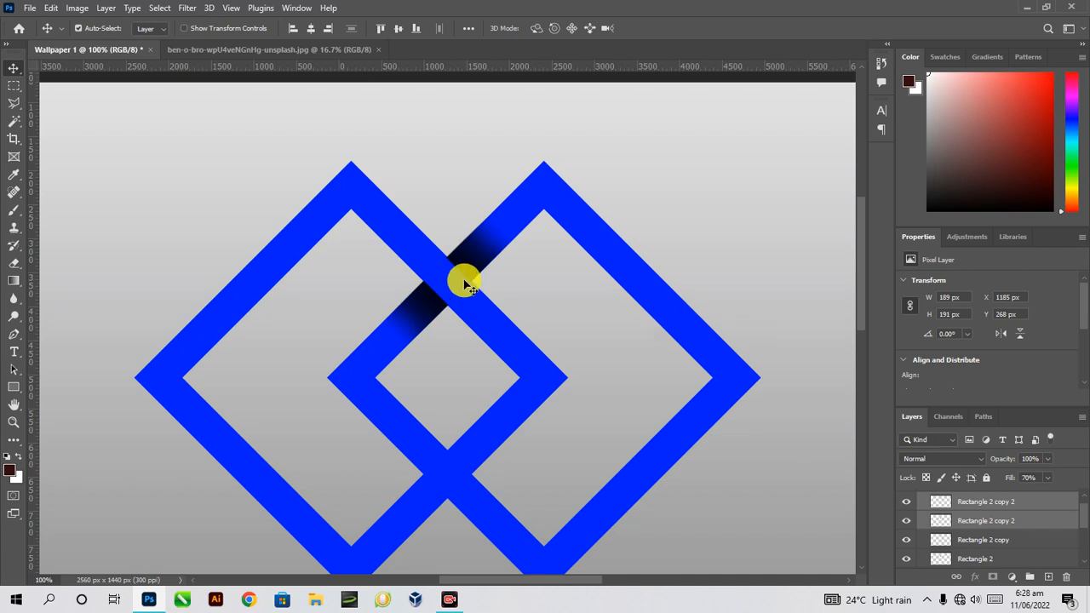
{"action": "left_click_drag", "start_coordinate": [483, 498], "coordinate": [471, 462]}
Step: Nudge the duplicated shadow pair to X 1186 px, Y 551 px so it lines up with the lower crossing's band edges
{"action": "key", "text": "ctrl+plus"}
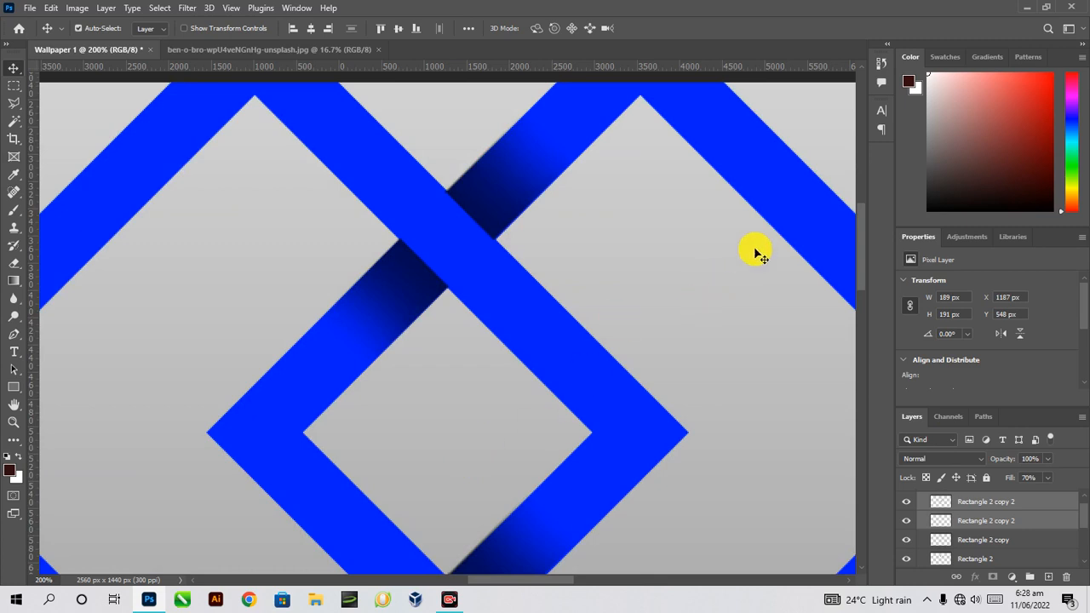
{"action": "left_click_drag", "start_coordinate": [863, 232], "coordinate": [863, 266]}
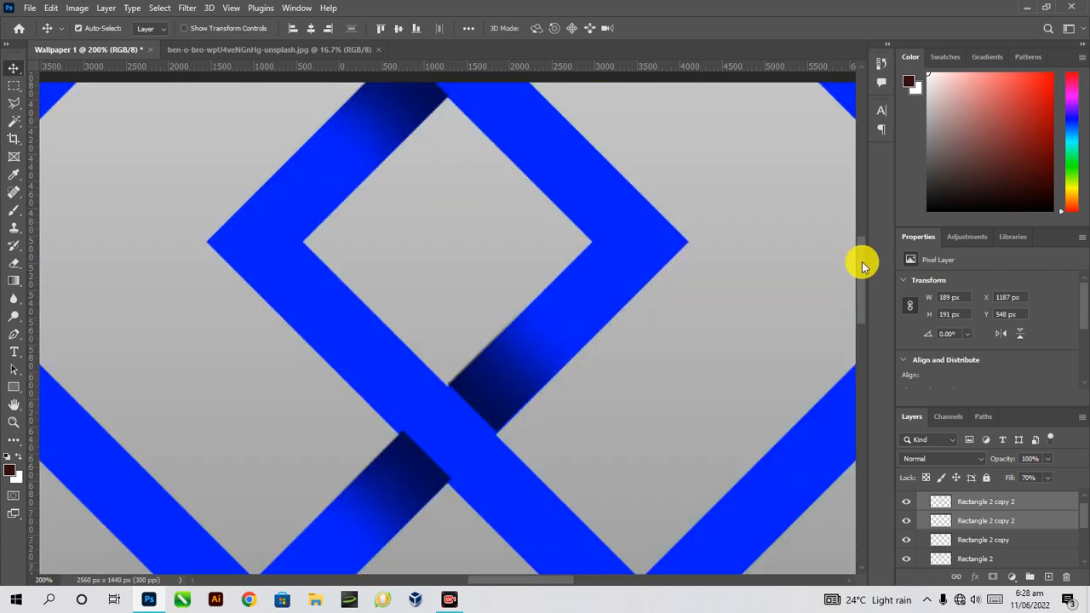
{"action": "key", "text": "Down"}
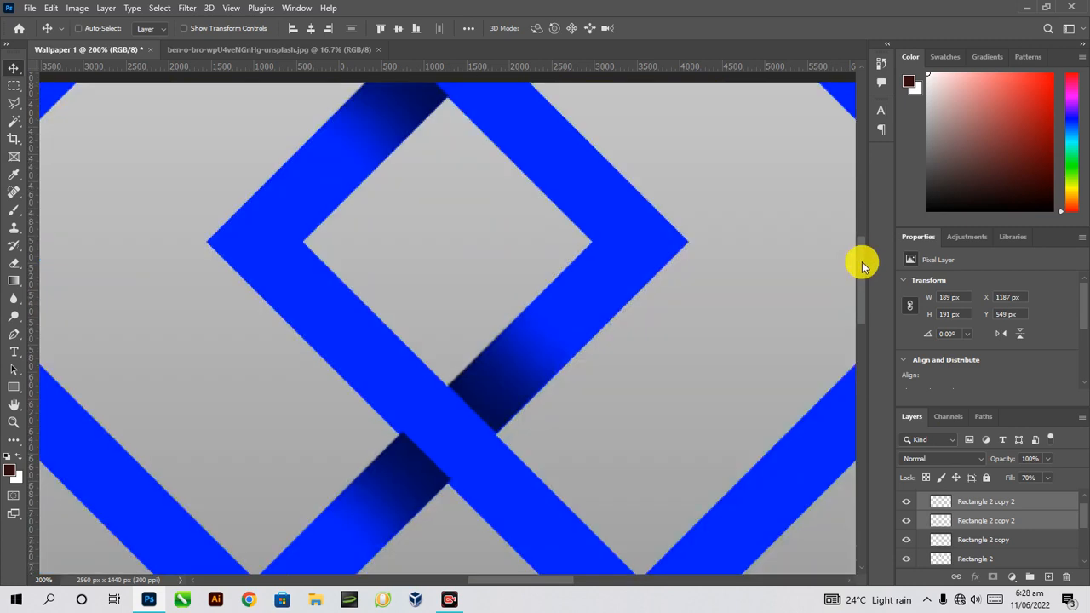
{"action": "key", "text": "Left"}
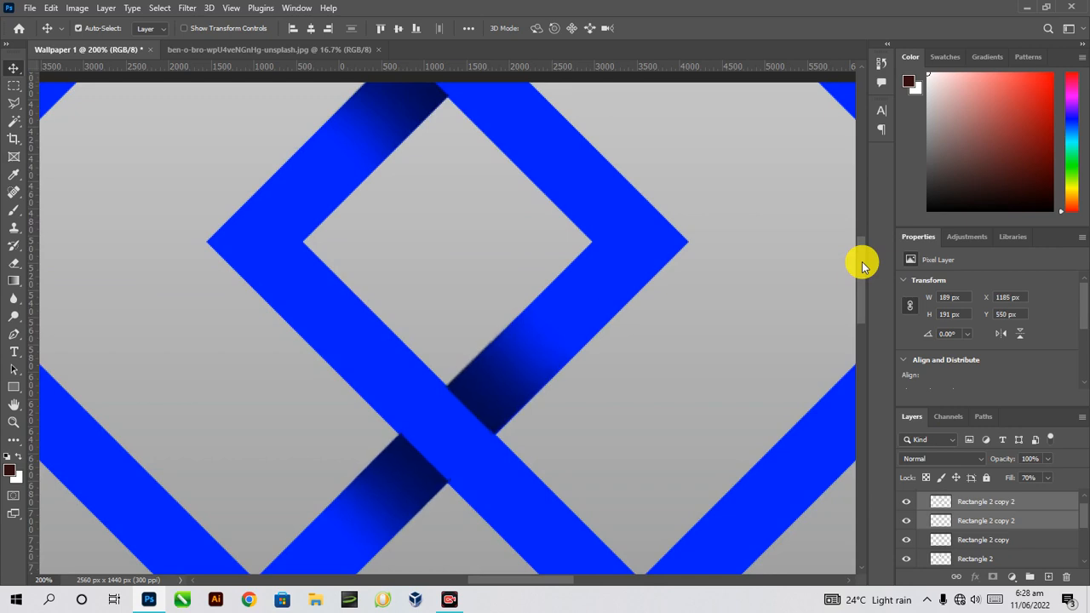
{"action": "key", "text": "Left"}
{"action": "key", "text": "Left"}
{"action": "key", "text": "Down"}
{"action": "key", "text": "Down"}
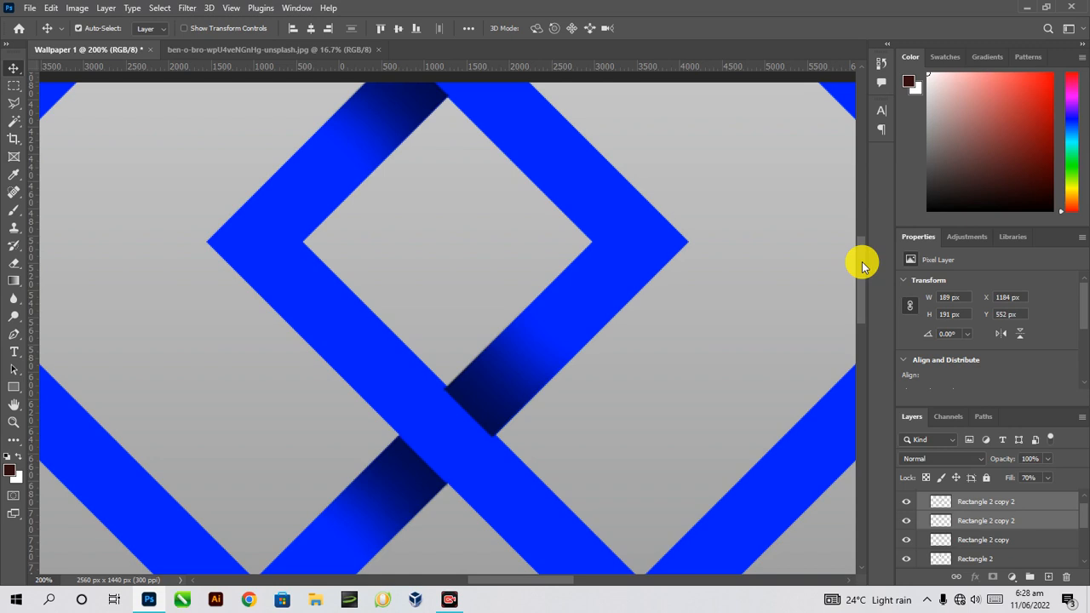
{"action": "key", "text": "Up"}
{"action": "key", "text": "Down"}
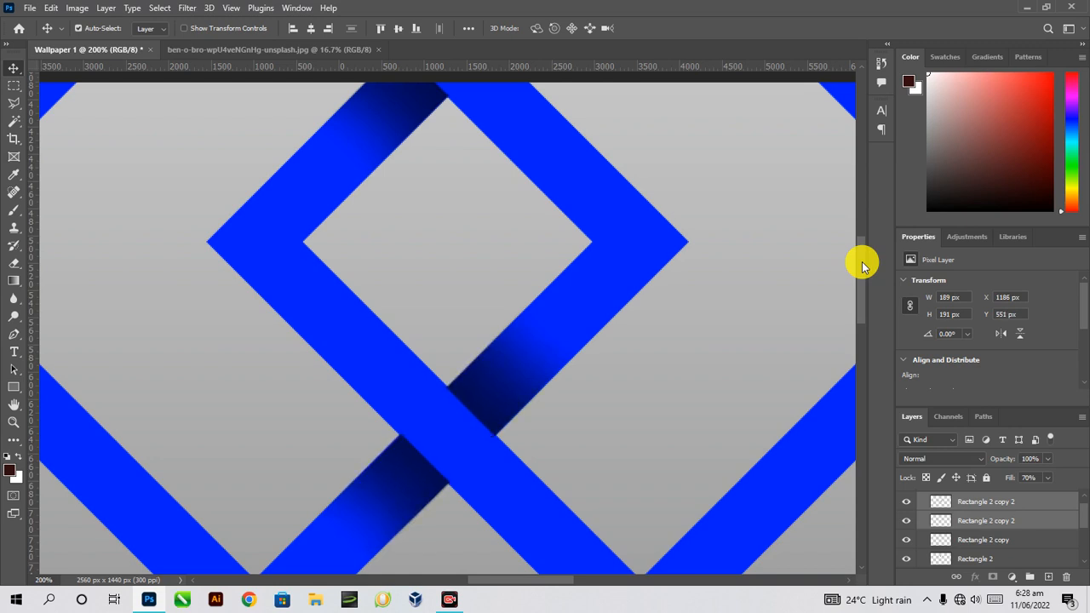
{"action": "key", "text": "ctrl+minus"}
{"action": "key", "text": "ctrl+minus"}
{"action": "key", "text": "ctrl+minus"}
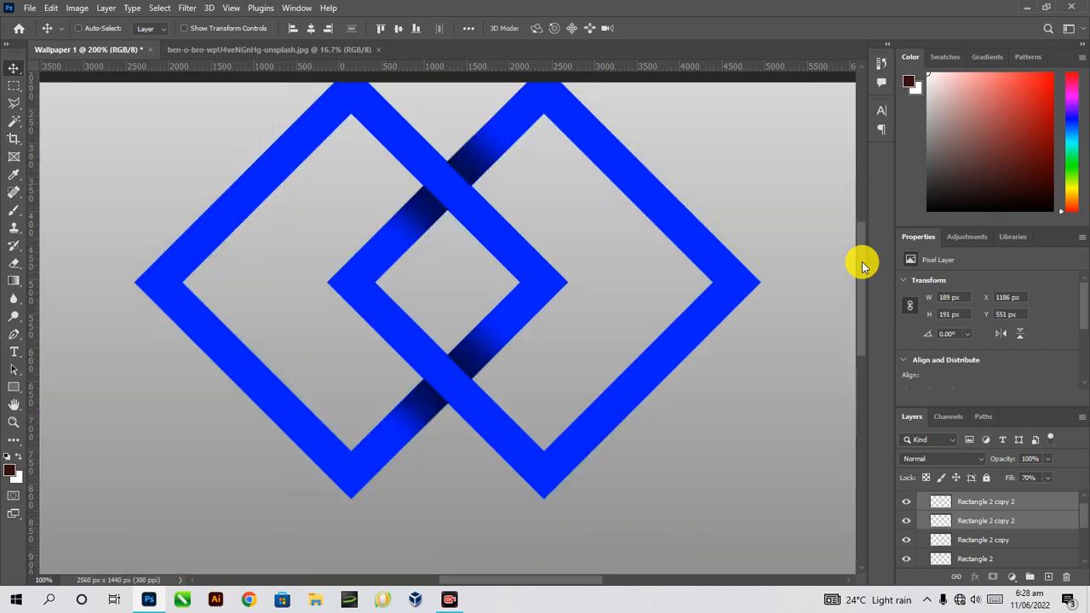
{"action": "key", "text": "ctrl+minus"}
{"action": "key", "text": "ctrl+minus"}
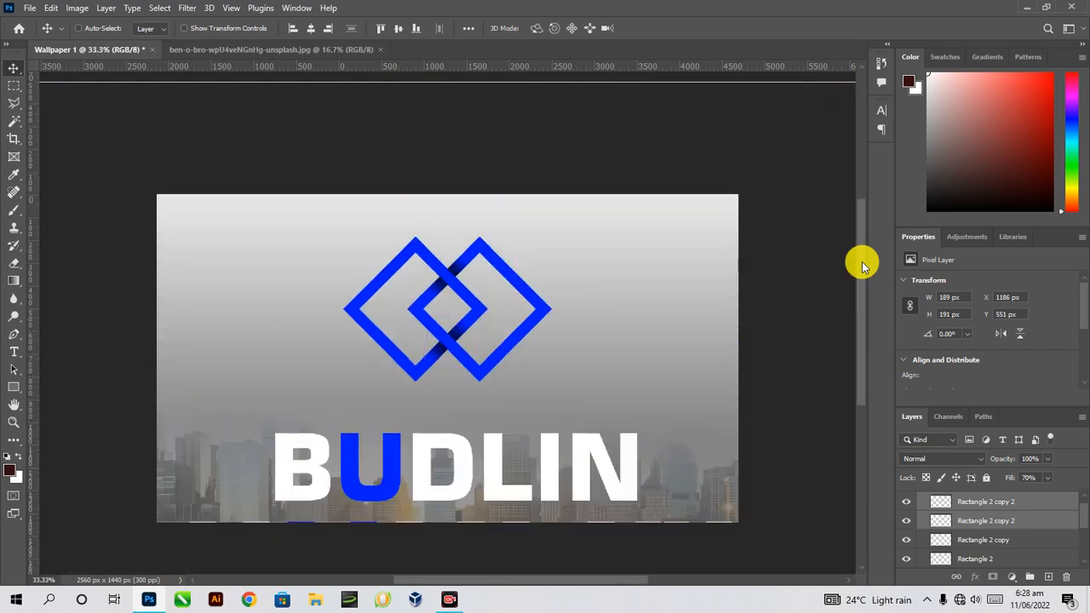
Step: Collapse the Logo group and move the BUDLIN text up to just below the diamond logo
{"action": "scroll", "coordinate": [1069, 502], "scroll_direction": "up", "scroll_amount": 1}
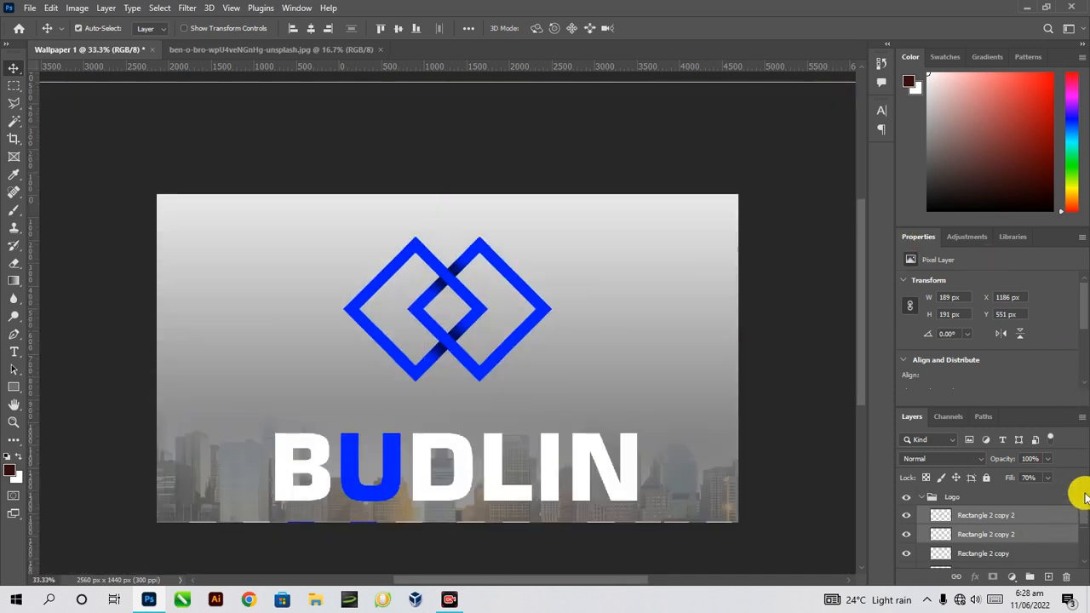
{"action": "left_click", "coordinate": [923, 497]}
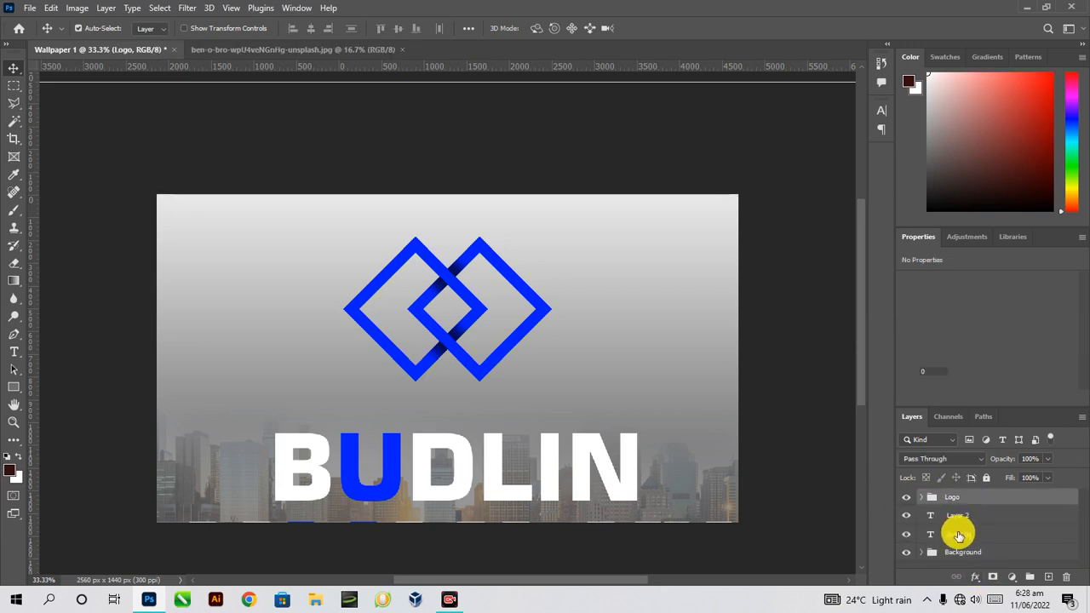
{"action": "left_click", "coordinate": [958, 518]}
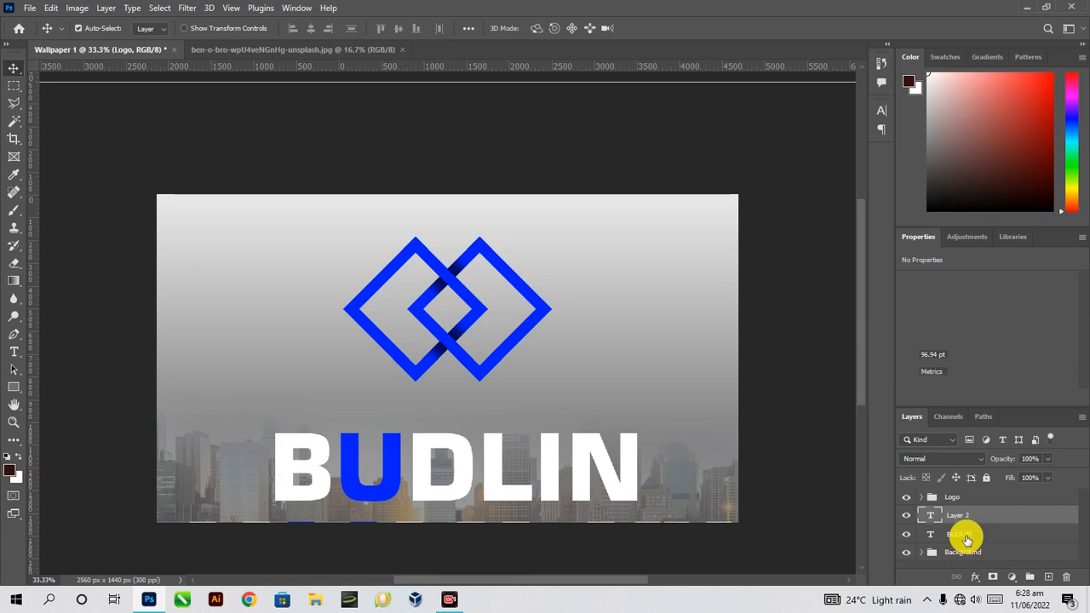
{"action": "left_click", "coordinate": [968, 539]}
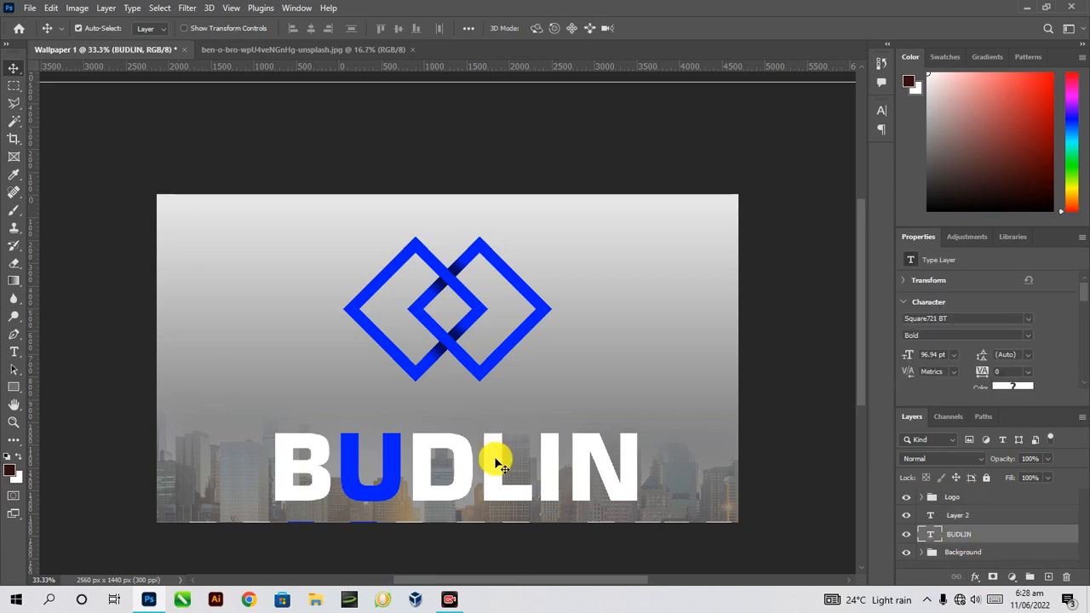
{"action": "left_click_drag", "start_coordinate": [498, 459], "coordinate": [494, 433]}
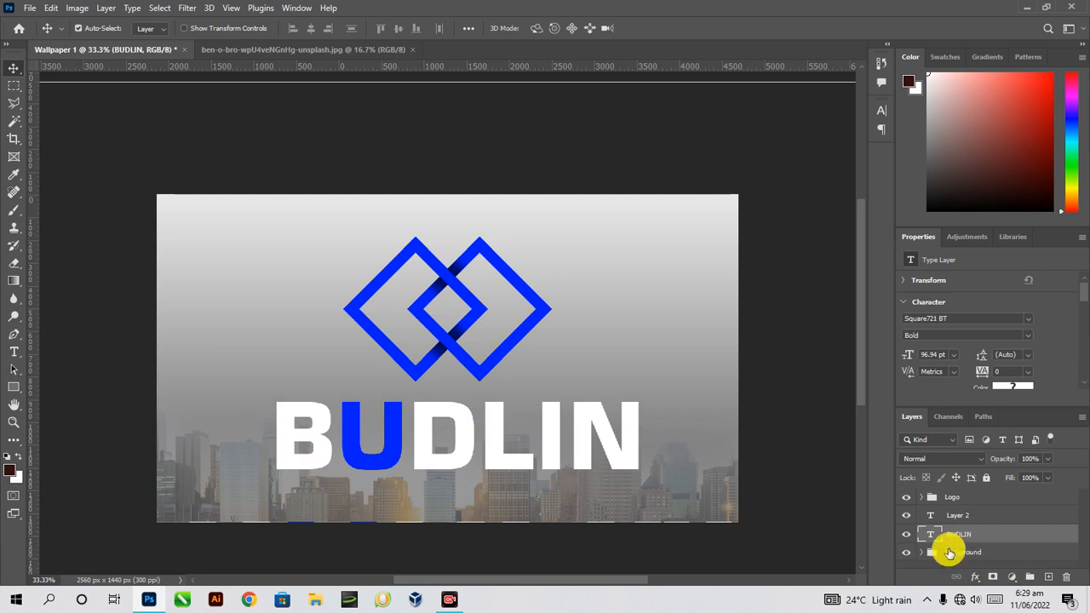
{"action": "left_click", "coordinate": [455, 352]}
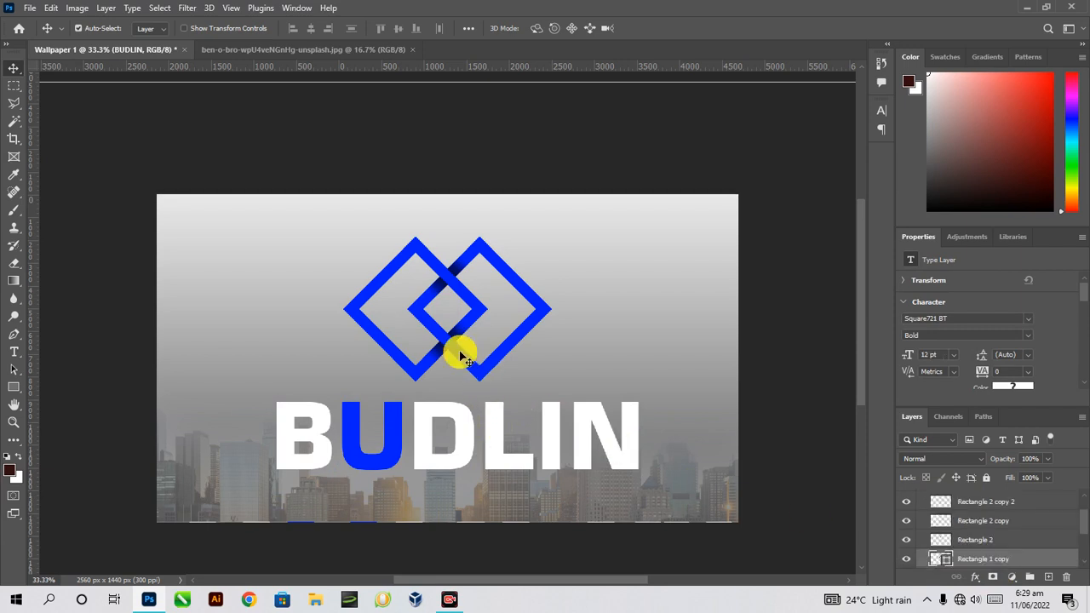
{"action": "left_click_drag", "start_coordinate": [1085, 518], "coordinate": [1085, 496]}
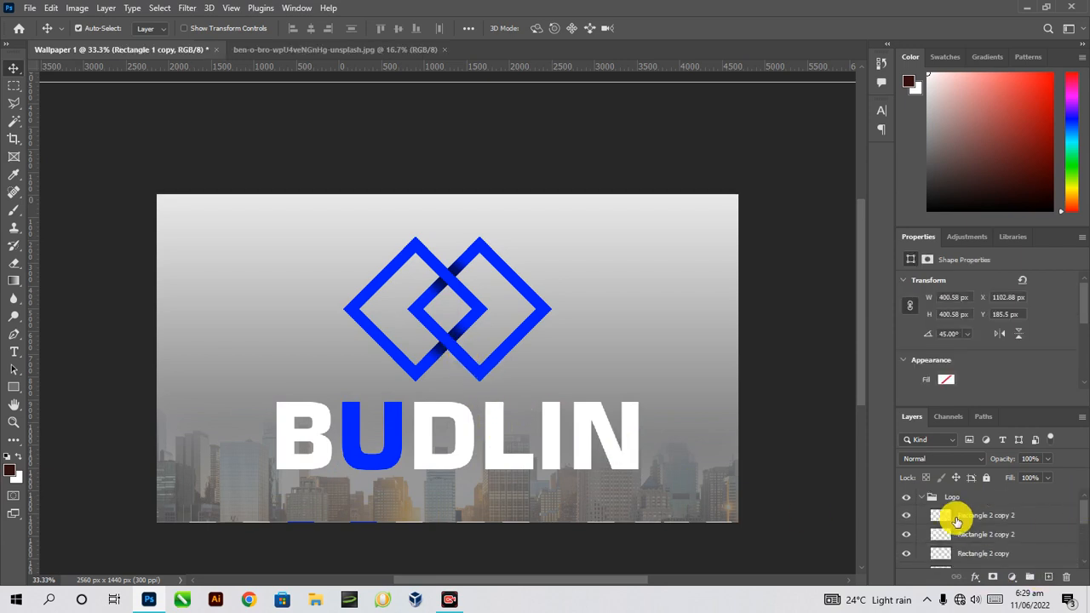
{"action": "left_click", "coordinate": [949, 496]}
{"action": "left_click_drag", "start_coordinate": [320, 210], "coordinate": [447, 310]}
{"action": "key", "text": "ctrl+z"}
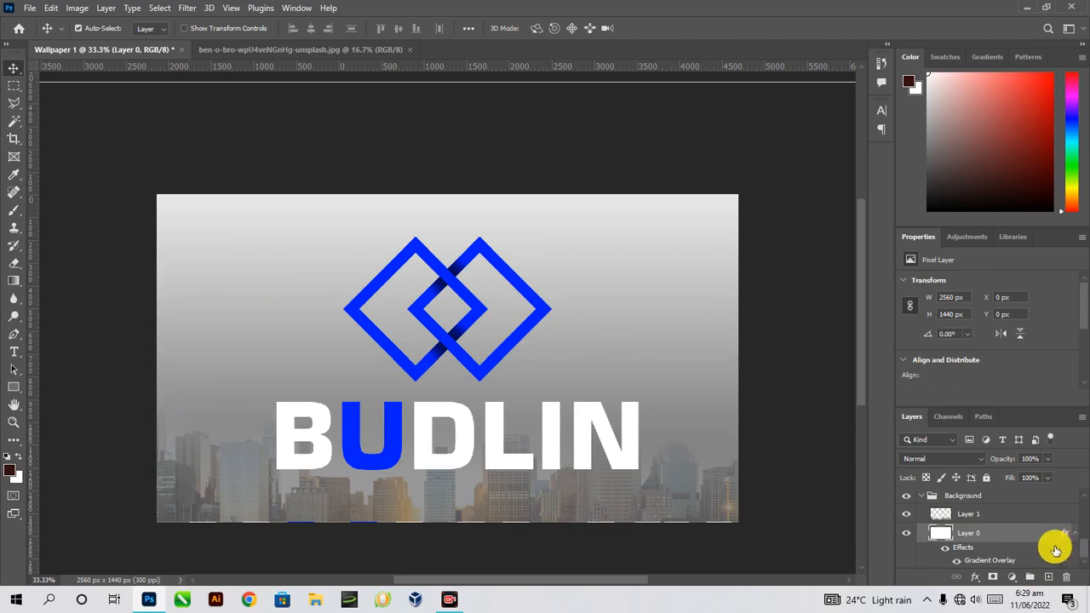
Step: Lock the gradient layer Layer 0 and the skyline layer Layer 1 in the Background group
{"action": "left_click", "coordinate": [986, 477]}
{"action": "left_click", "coordinate": [996, 514]}
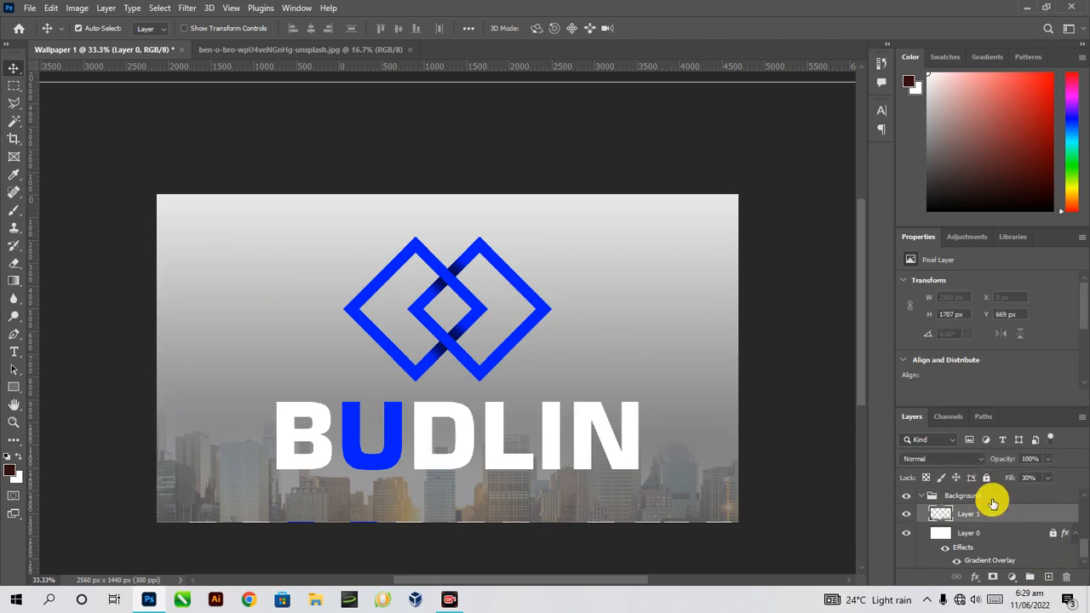
{"action": "left_click", "coordinate": [986, 477]}
Step: Select all the logo's diamonds and shadow patches together and move them down to about X 820 px, Y 221.5 px
{"action": "left_click_drag", "start_coordinate": [333, 217], "coordinate": [531, 373]}
{"action": "mouse_move", "coordinate": [441, 339]}
{"action": "left_mouse_down"}
{"action": "mouse_move", "coordinate": [452, 338]}
{"action": "mouse_move", "coordinate": [445, 345]}
{"action": "left_mouse_up"}
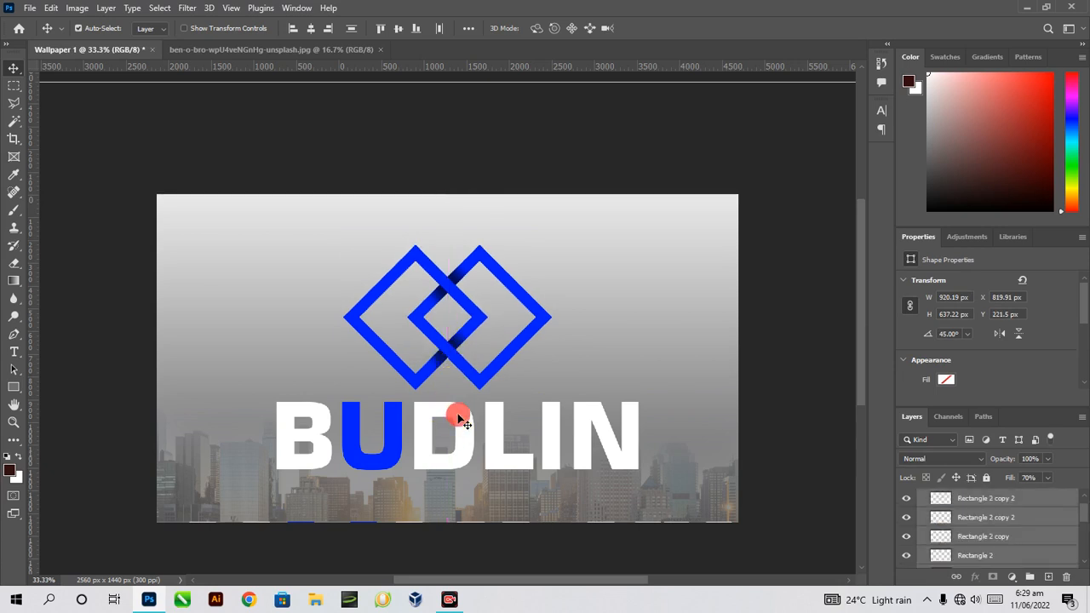
Step: Move the BUDLIN text down over the skyline, widening the gap below the diamond logo, and nudge it slightly upward
{"action": "left_click_drag", "start_coordinate": [452, 414], "coordinate": [452, 435]}
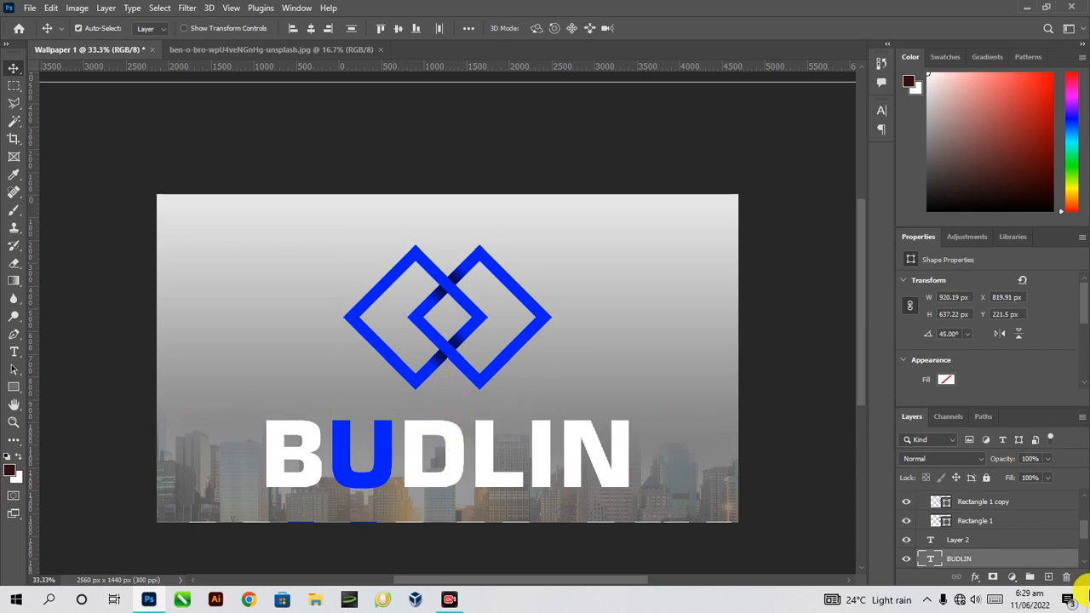
{"action": "key", "text": "Up"}
{"action": "key", "text": "Up"}
{"action": "key", "text": "Up"}
{"action": "key", "text": "Up"}
{"action": "key", "text": "Up"}
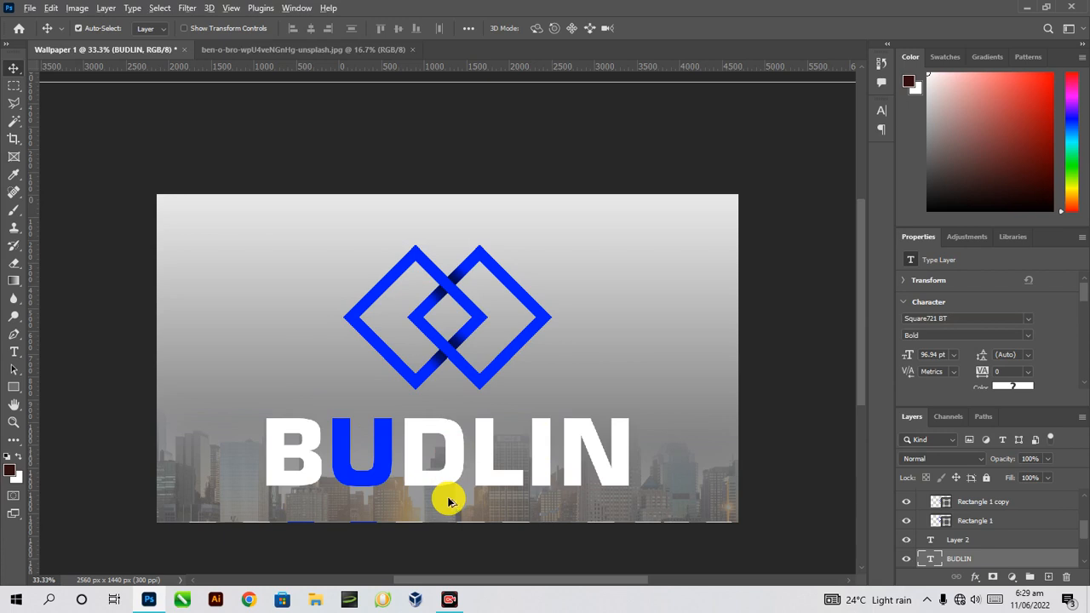
Step: Duplicate the BUDLIN text, move the copy down below the original, and flip it vertically
{"action": "key", "text": "ctrl+j"}
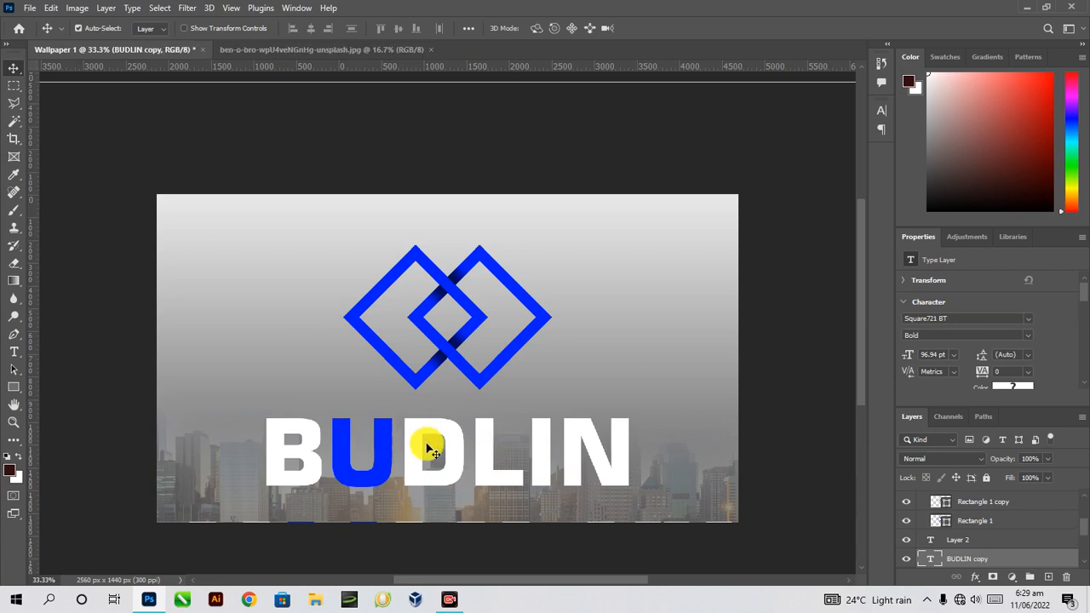
{"action": "left_click_drag", "start_coordinate": [461, 474], "coordinate": [457, 516]}
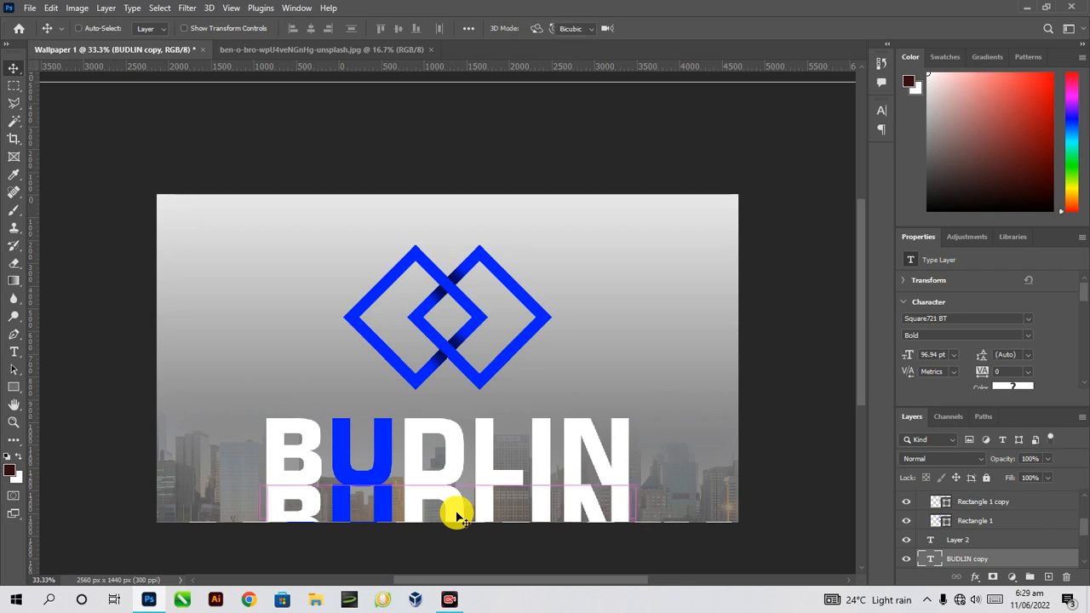
{"action": "key", "text": "ctrl+t"}
{"action": "right_click", "coordinate": [409, 506]}
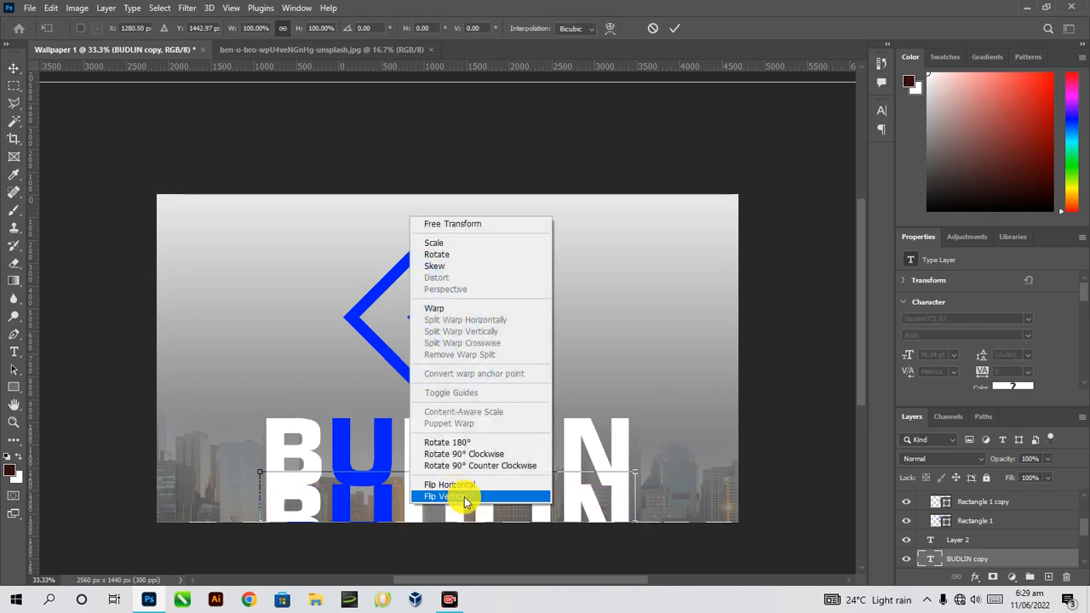
{"action": "left_click", "coordinate": [465, 497]}
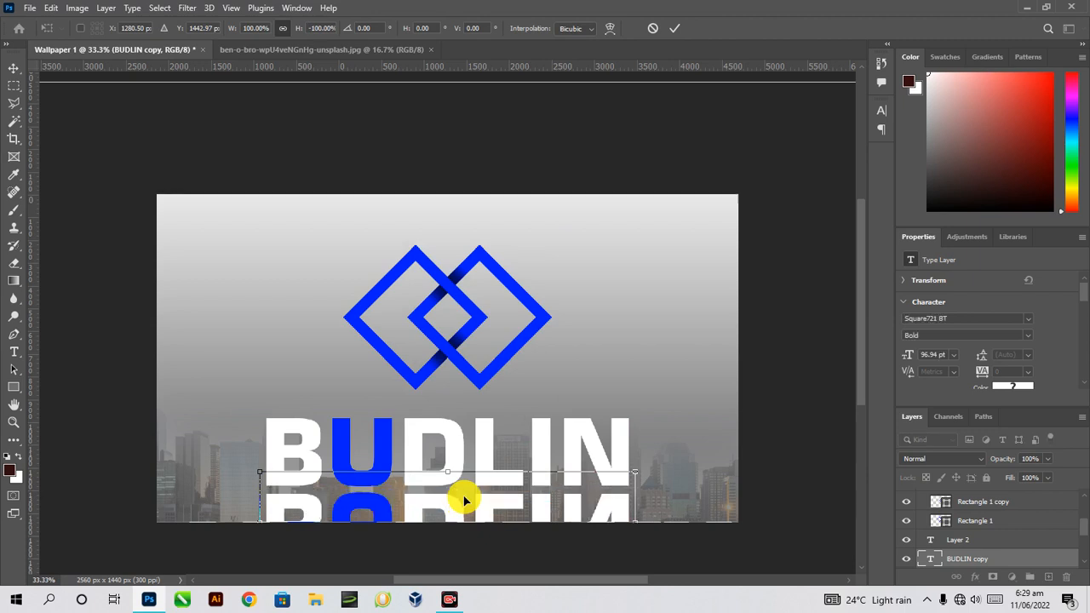
Step: Nudge the flipped BUDLIN copy up to just beneath the original lettering and apply the transform
{"action": "key", "text": "Up"}
{"action": "key", "text": "Up"}
{"action": "key", "text": "Up"}
{"action": "key", "text": "Up"}
{"action": "key", "text": "Up"}
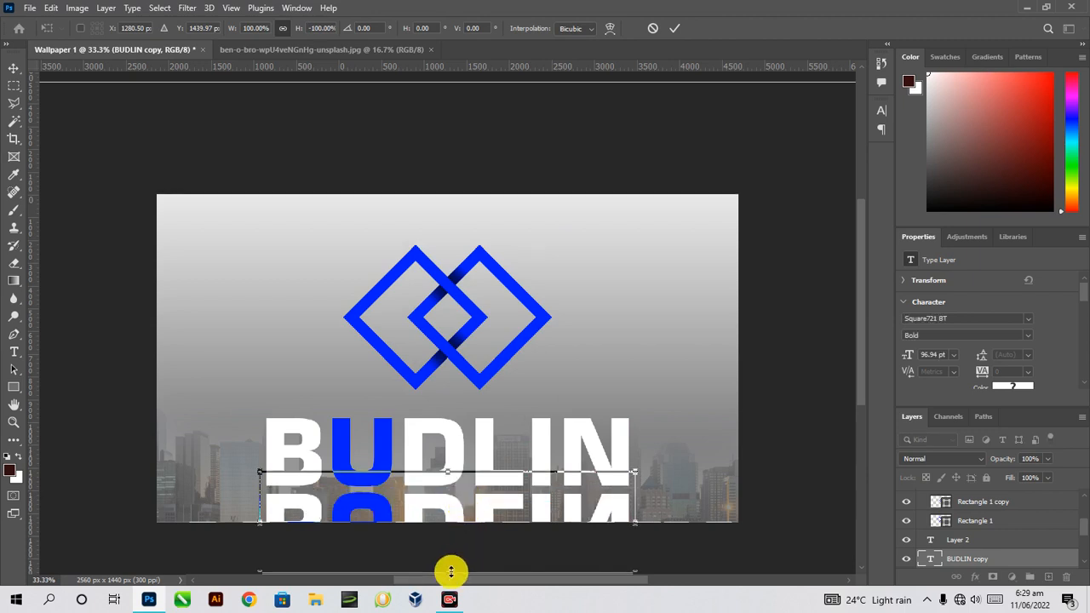
{"action": "key", "text": "Up"}
{"action": "key", "text": "Up"}
{"action": "key", "text": "Up"}
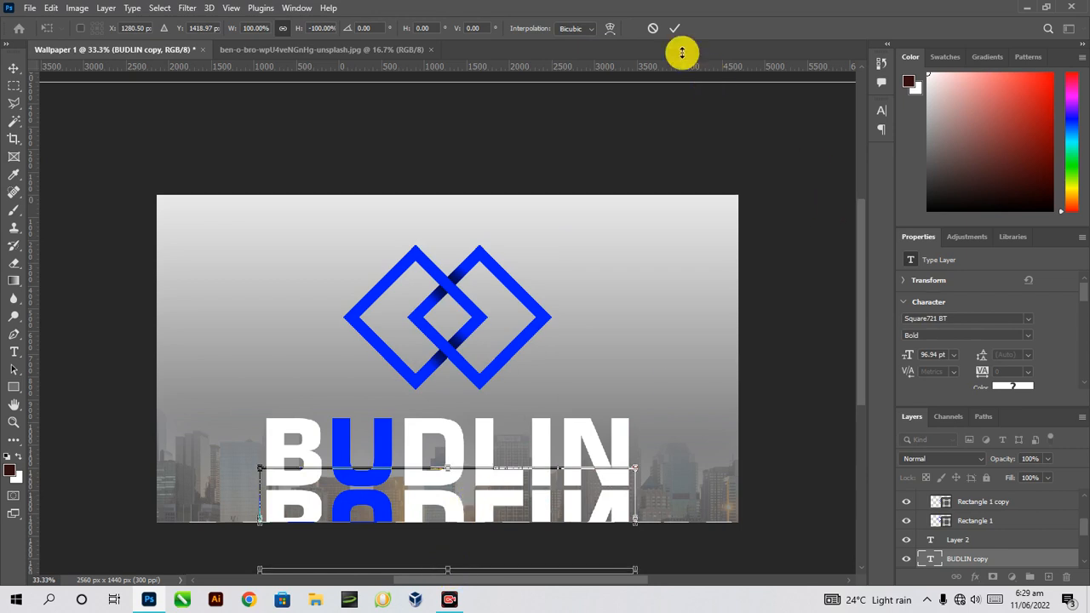
{"action": "left_click", "coordinate": [674, 28]}
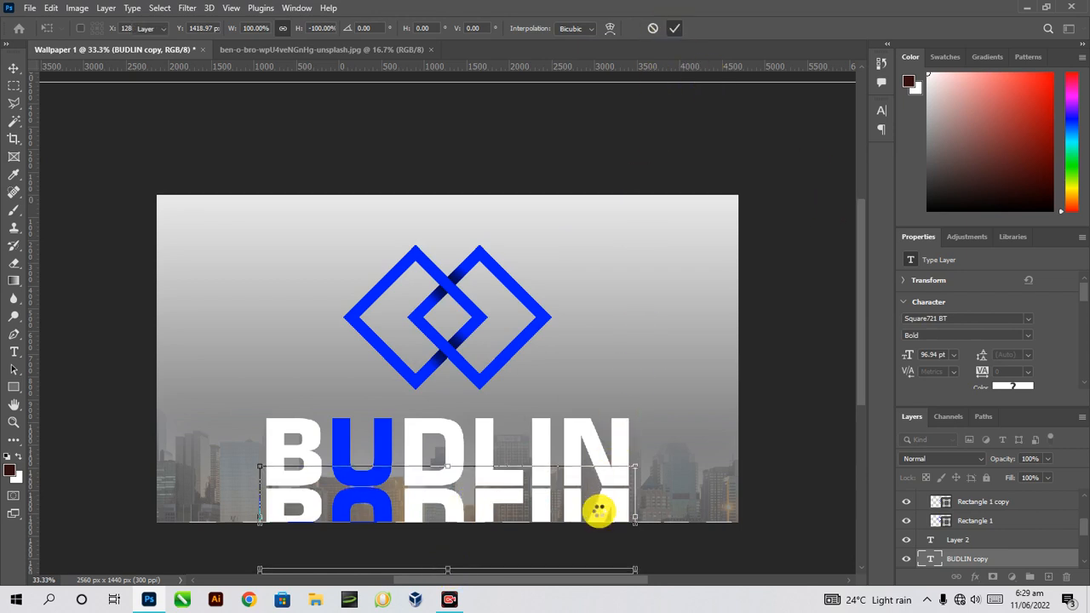
{"action": "key", "text": "Up"}
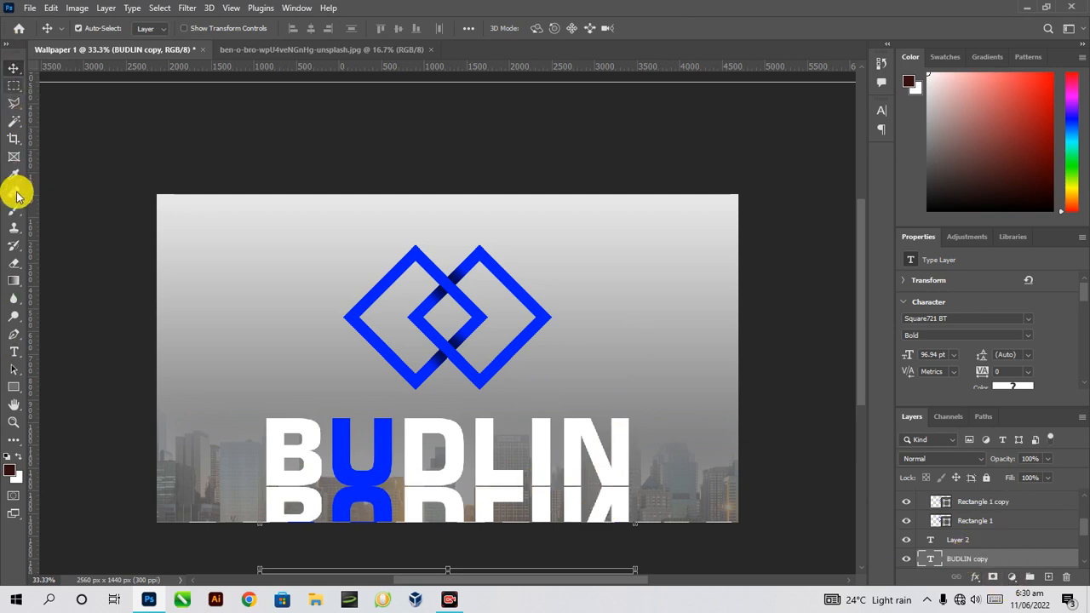
Step: Draw a rectangular marquee with 30 px feather across the lower part of the flipped text and try to delete that area
{"action": "left_click", "coordinate": [15, 89]}
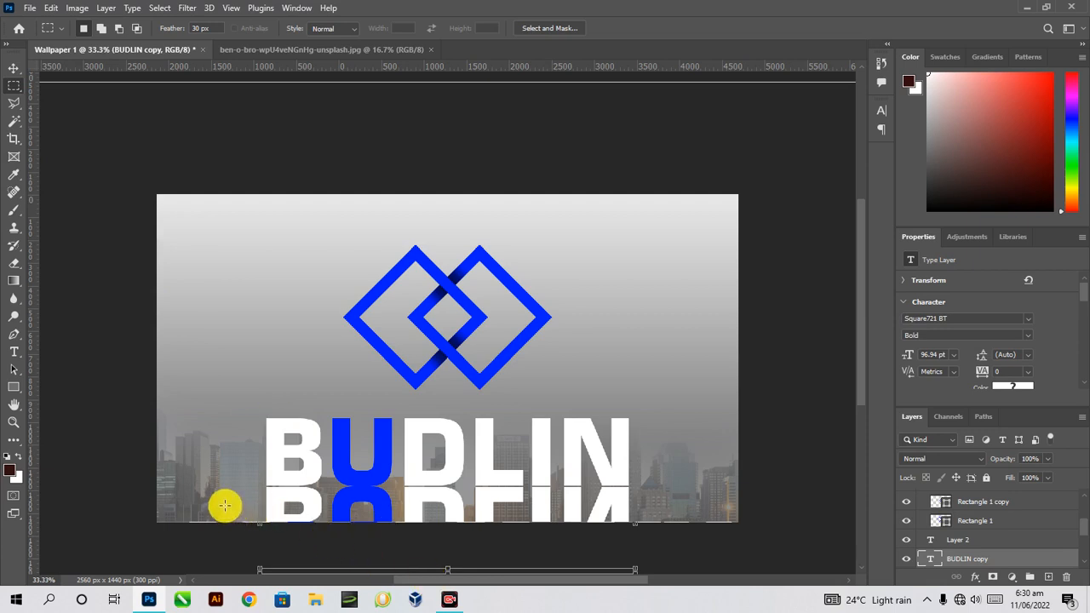
{"action": "left_click_drag", "start_coordinate": [213, 506], "coordinate": [656, 541]}
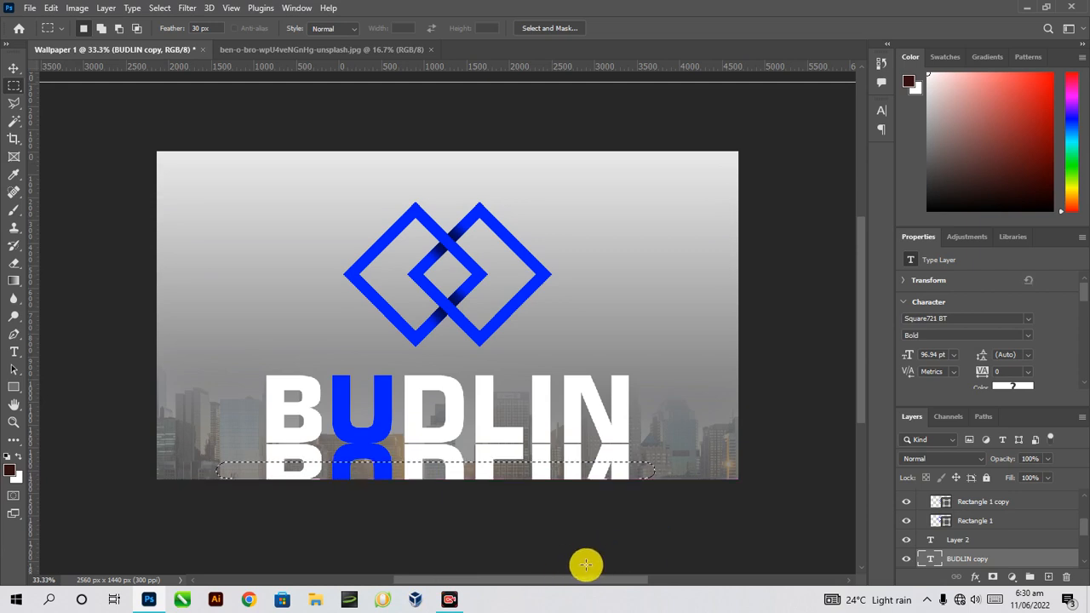
{"action": "key", "text": "Delete"}
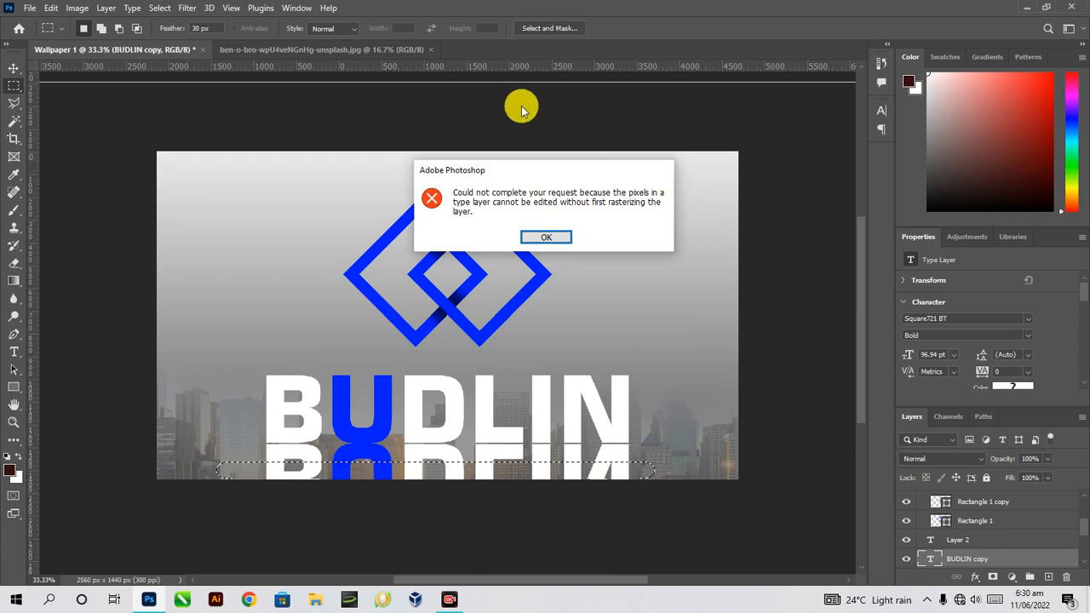
{"action": "left_click", "coordinate": [546, 237]}
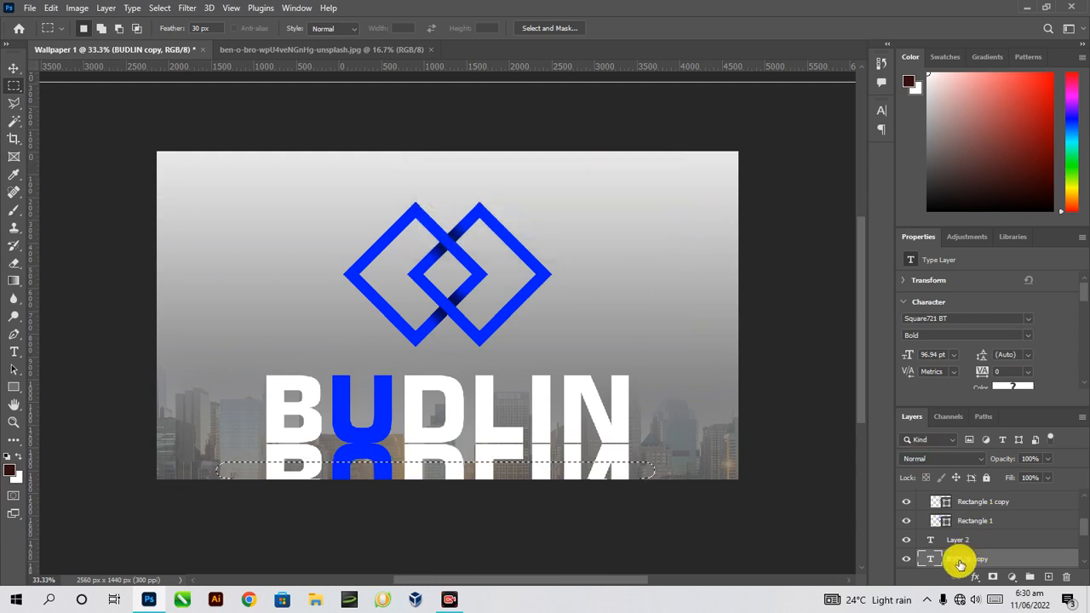
Step: Rasterize the BUDLIN copy layer, delete the feathered selection to fade the reflection's lower part, and deselect
{"action": "scroll", "coordinate": [986, 560], "scroll_direction": "down", "scroll_amount": 2}
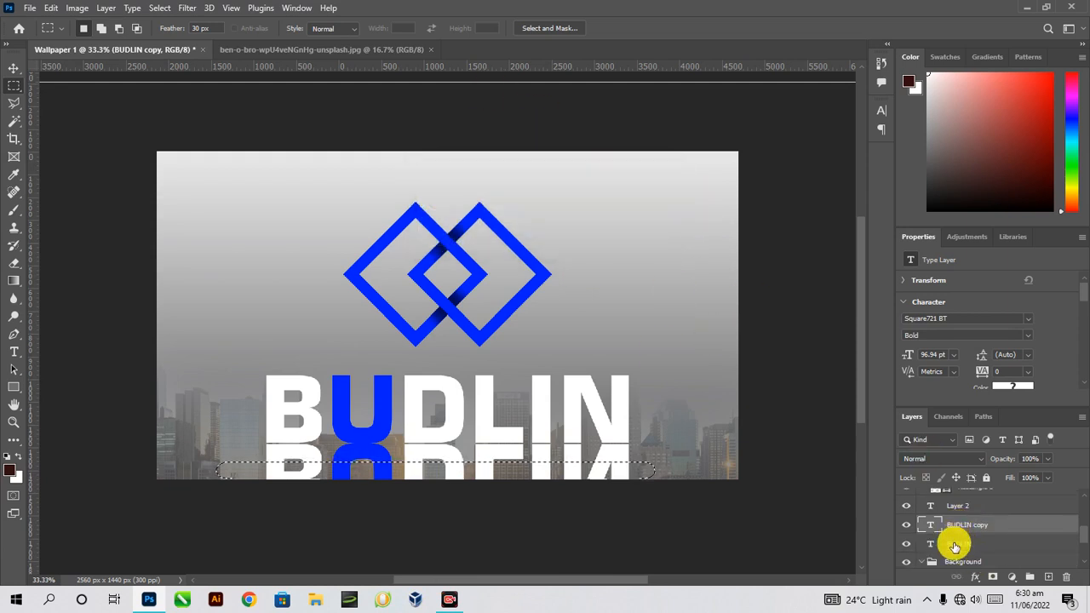
{"action": "right_click", "coordinate": [964, 524]}
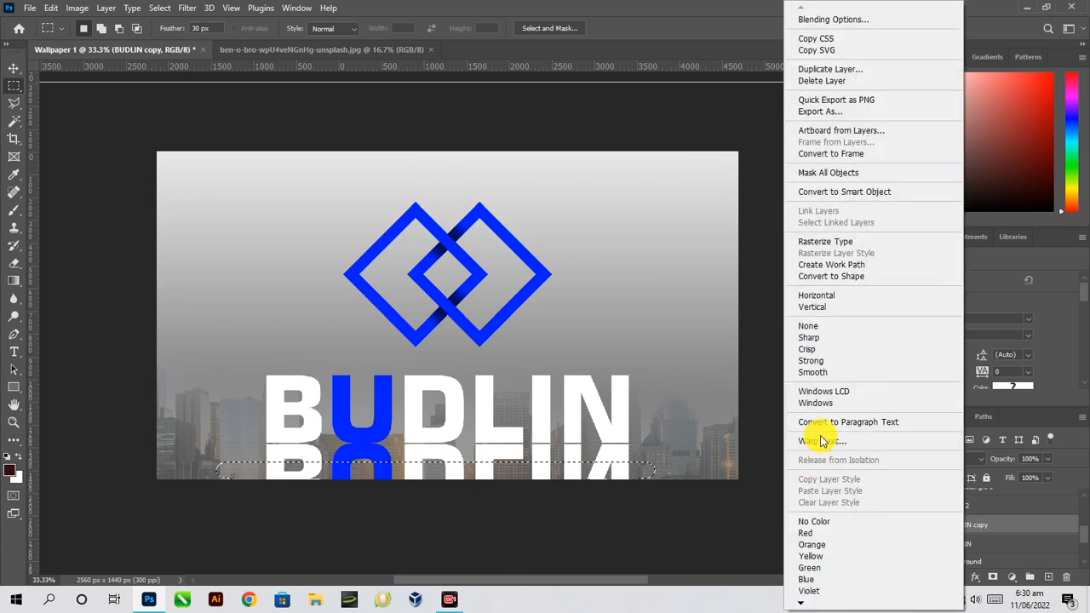
{"action": "left_click", "coordinate": [845, 243]}
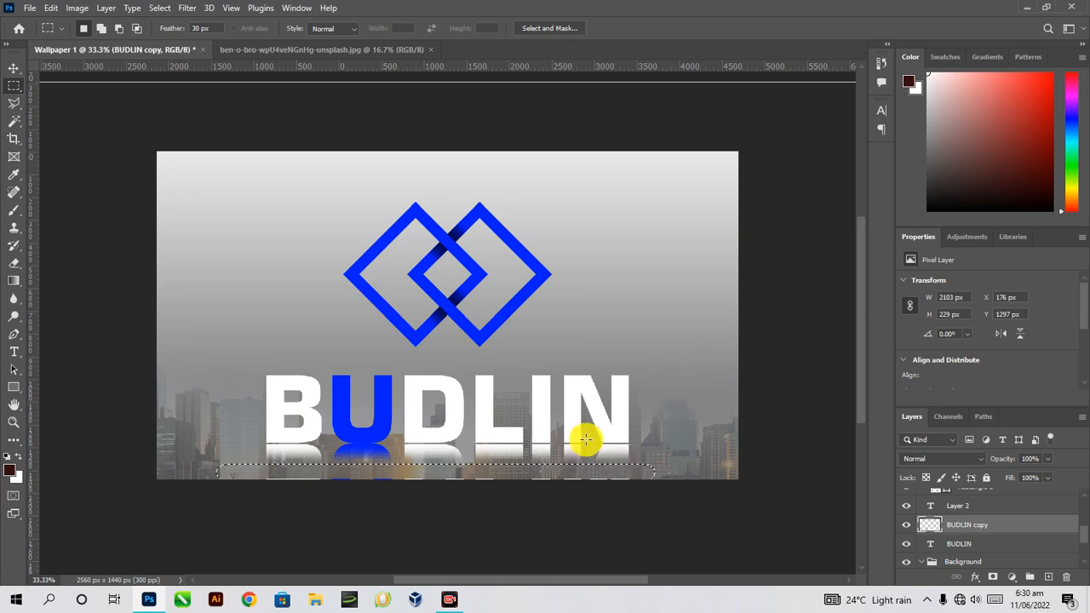
{"action": "key", "text": "ctrl+d"}
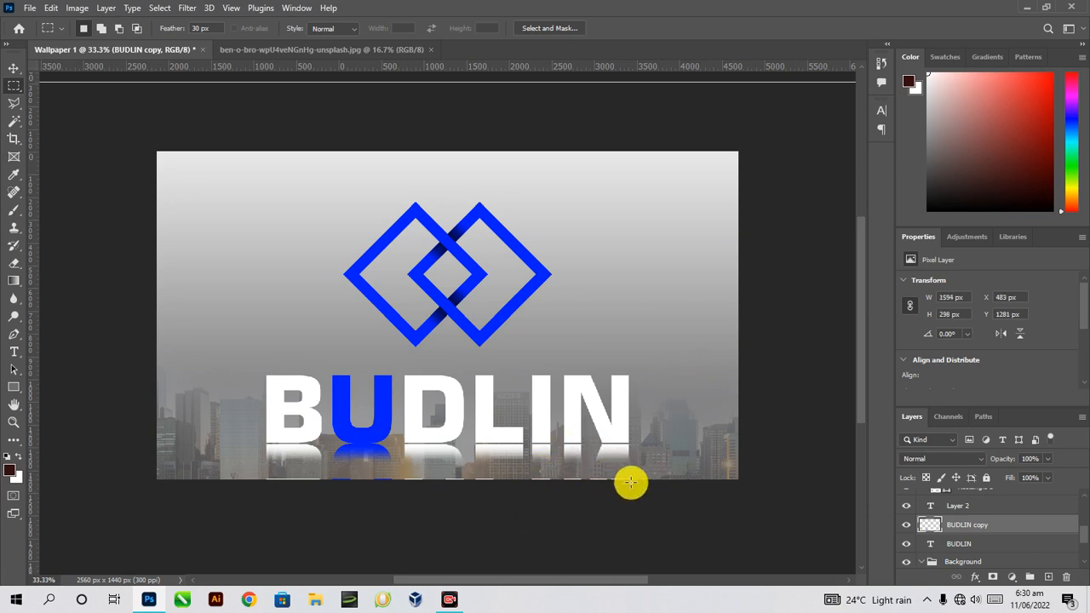
{"action": "key", "text": "ctrl+plus"}
{"action": "key", "text": "ctrl+minus"}
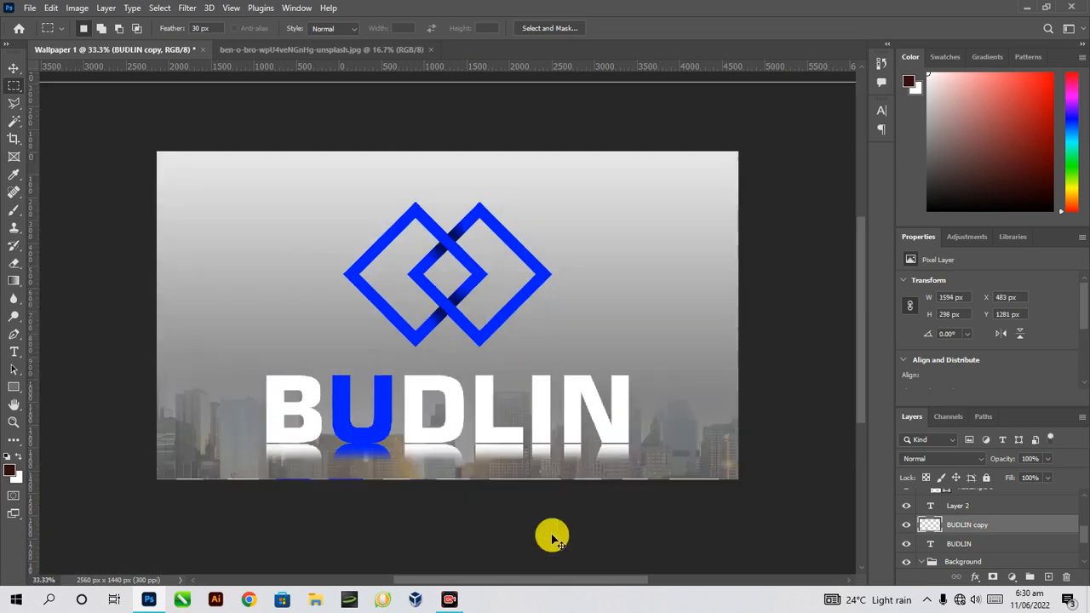
{"action": "scroll", "coordinate": [587, 510], "scroll_direction": "down", "scroll_amount": 2}
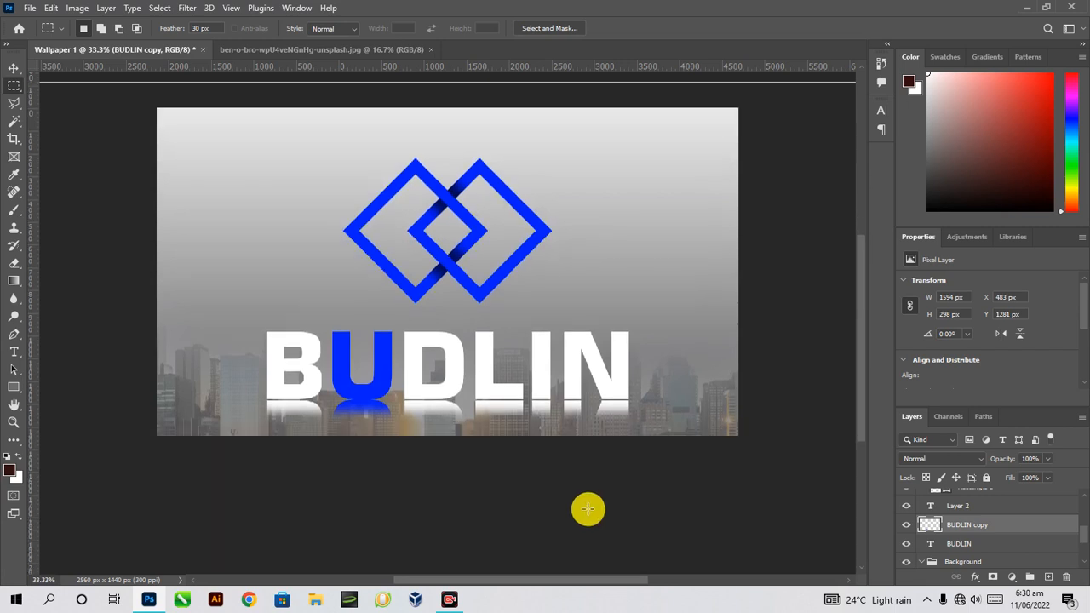
Step: Set the fill of the BUDLIN copy reflection layer to 70%
{"action": "left_click", "coordinate": [14, 67]}
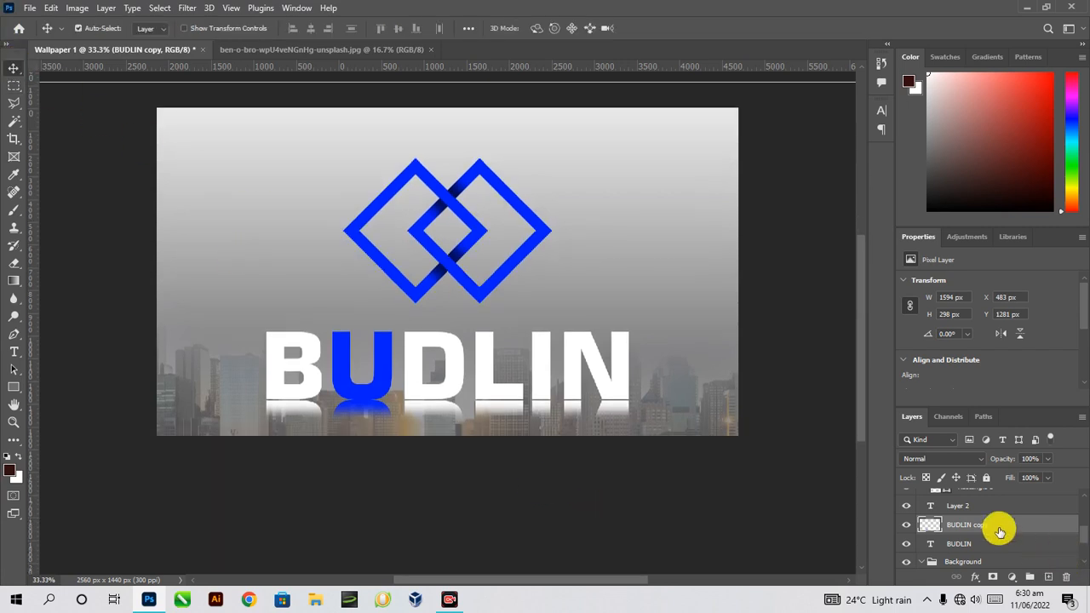
{"action": "left_click", "coordinate": [1032, 477]}
{"action": "type", "text": "70"}
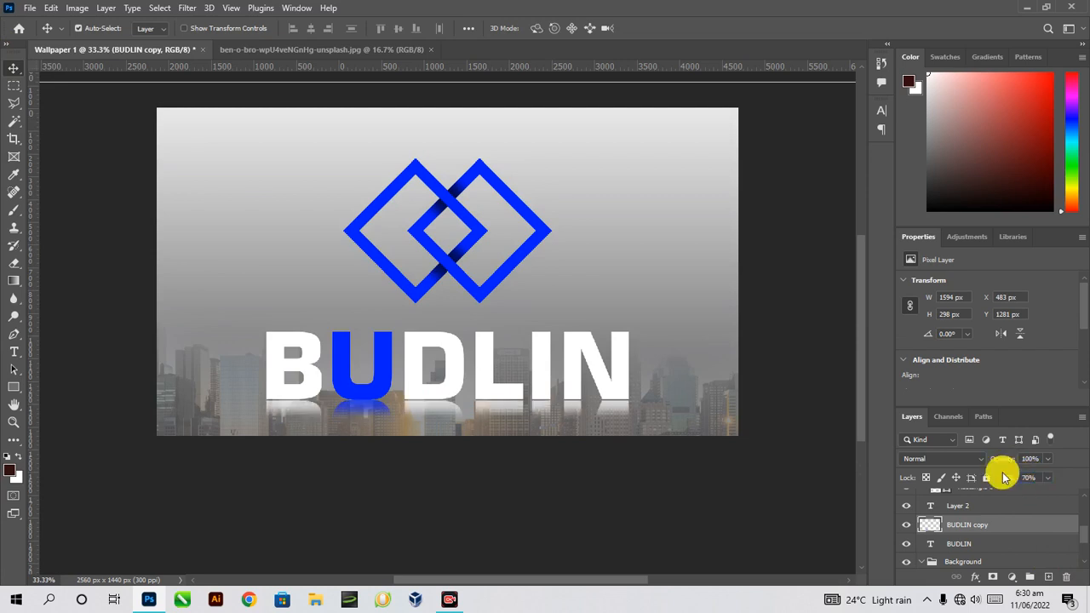
Step: Nudge the reflection layer up to Y 1275 px so it meets the base of the BUDLIN lettering
{"action": "key", "text": "ctrl+minus"}
{"action": "key", "text": "ctrl+minus"}
{"action": "key", "text": "ctrl+minus"}
{"action": "key", "text": "ctrl+minus"}
{"action": "key", "text": "ctrl+minus"}
{"action": "key", "text": "ctrl+plus"}
{"action": "key", "text": "ctrl+plus"}
{"action": "key", "text": "ctrl+plus"}
{"action": "key", "text": "ctrl+plus"}
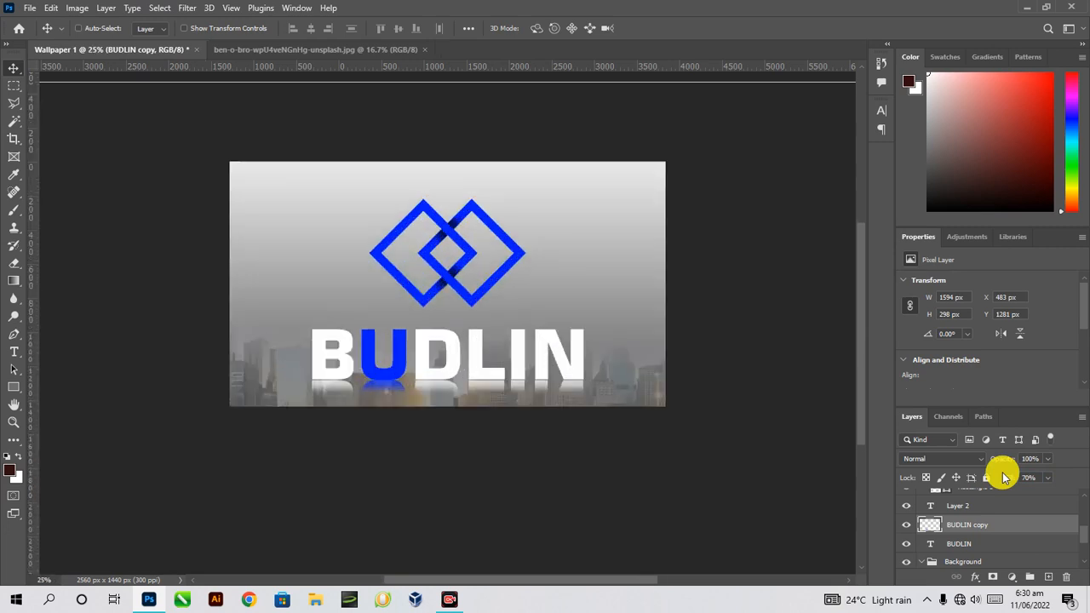
{"action": "key", "text": "ctrl+plus"}
{"action": "key", "text": "ctrl+plus"}
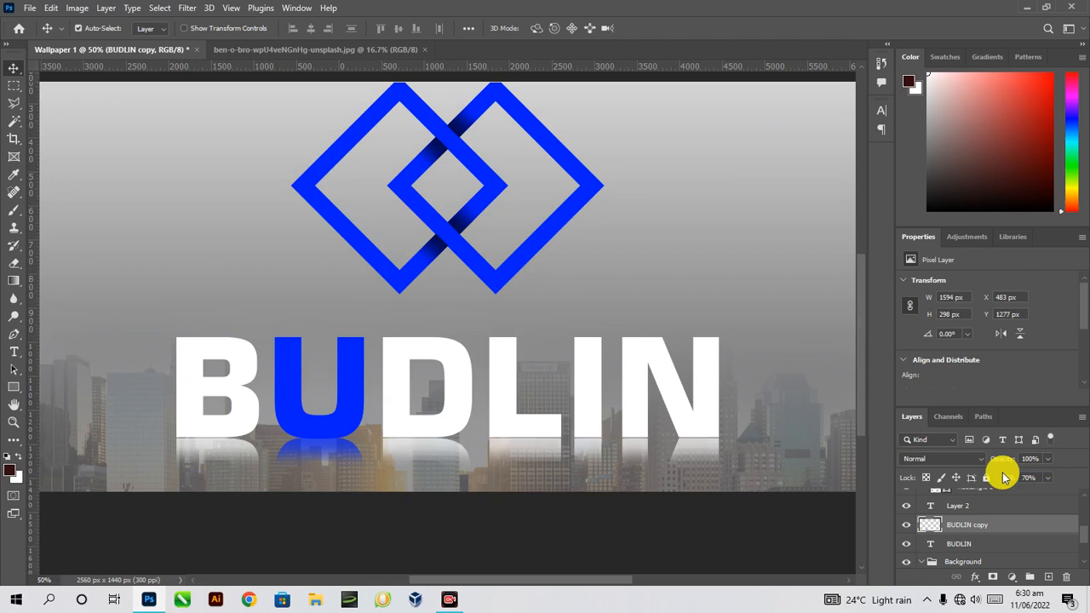
{"action": "key", "text": "Up"}
{"action": "key", "text": "Up"}
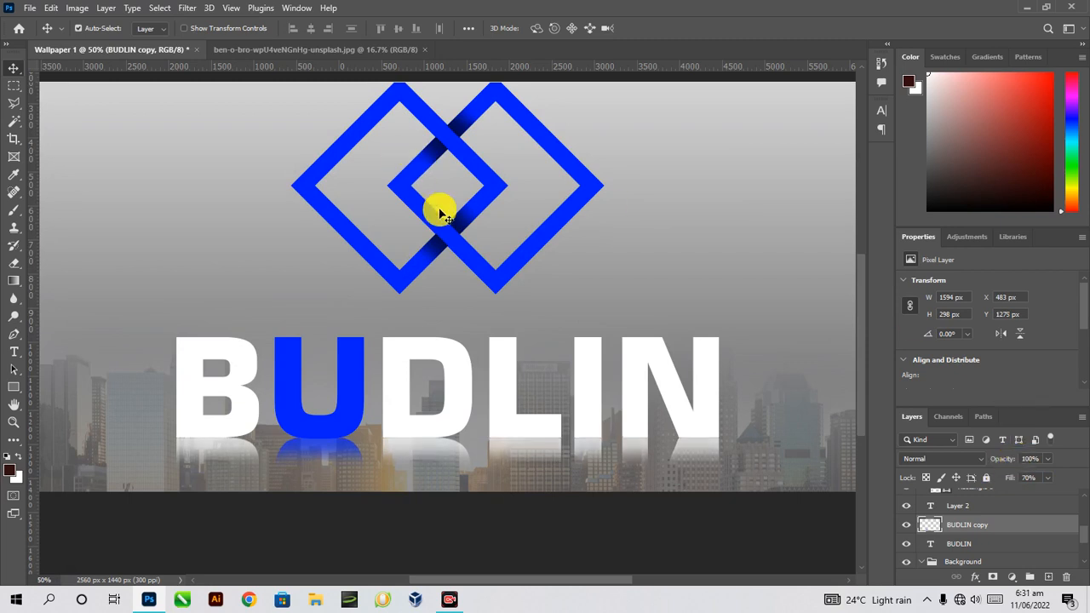
Step: Select all of the logo's diamonds and shadow patches and merge them into one layer in the Logo group
{"action": "left_click", "coordinate": [438, 233]}
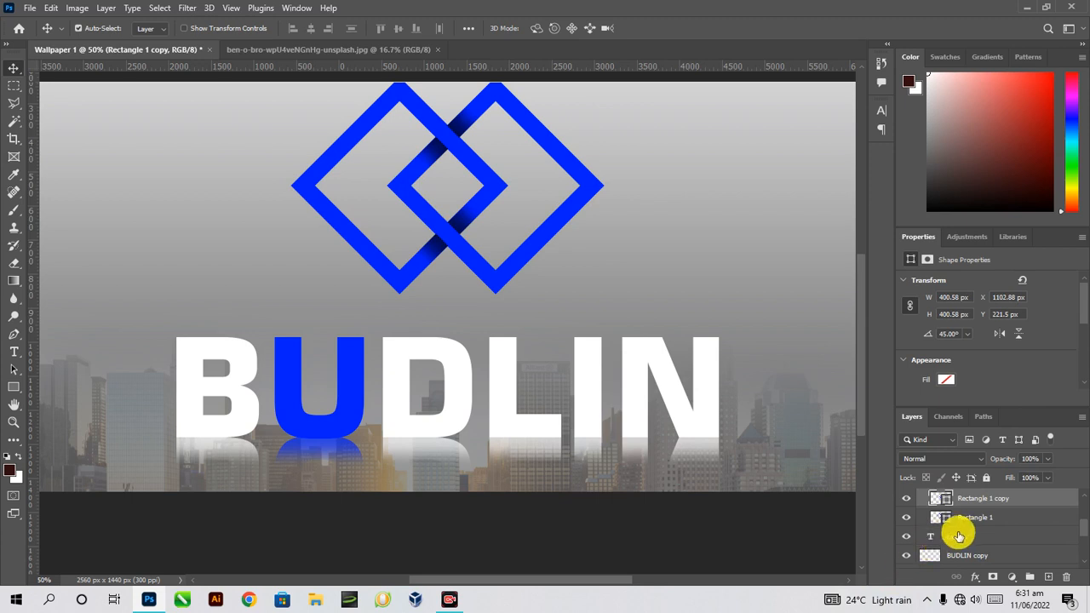
{"action": "left_click_drag", "start_coordinate": [271, 96], "coordinate": [554, 261]}
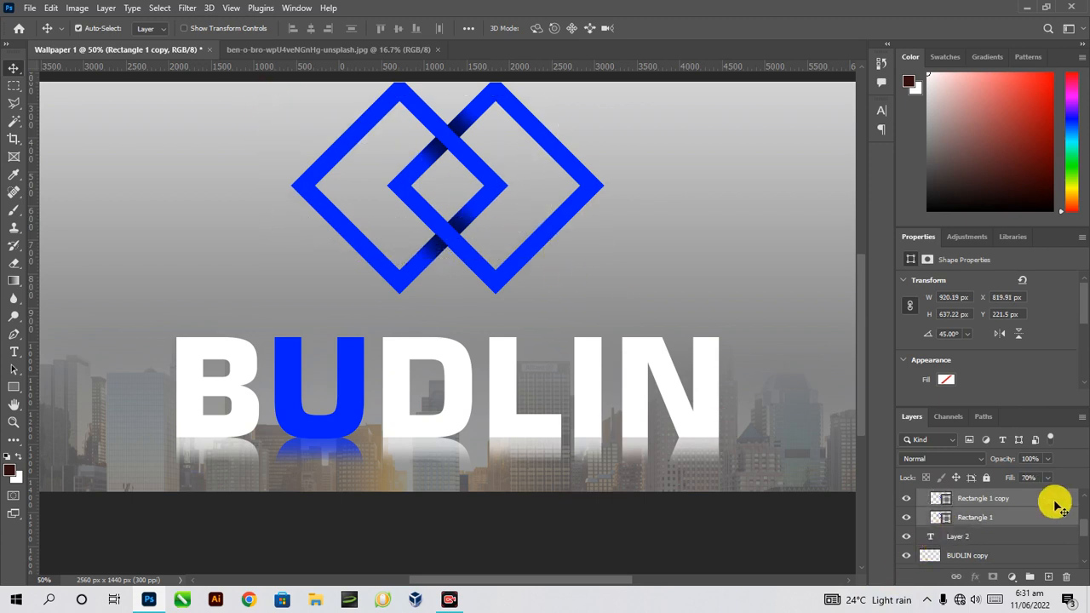
{"action": "mouse_move", "coordinate": [1084, 529]}
{"action": "left_mouse_down"}
{"action": "mouse_move", "coordinate": [1087, 492]}
{"action": "mouse_move", "coordinate": [1079, 547]}
{"action": "mouse_move", "coordinate": [1081, 509]}
{"action": "left_mouse_up"}
{"action": "right_click", "coordinate": [991, 523]}
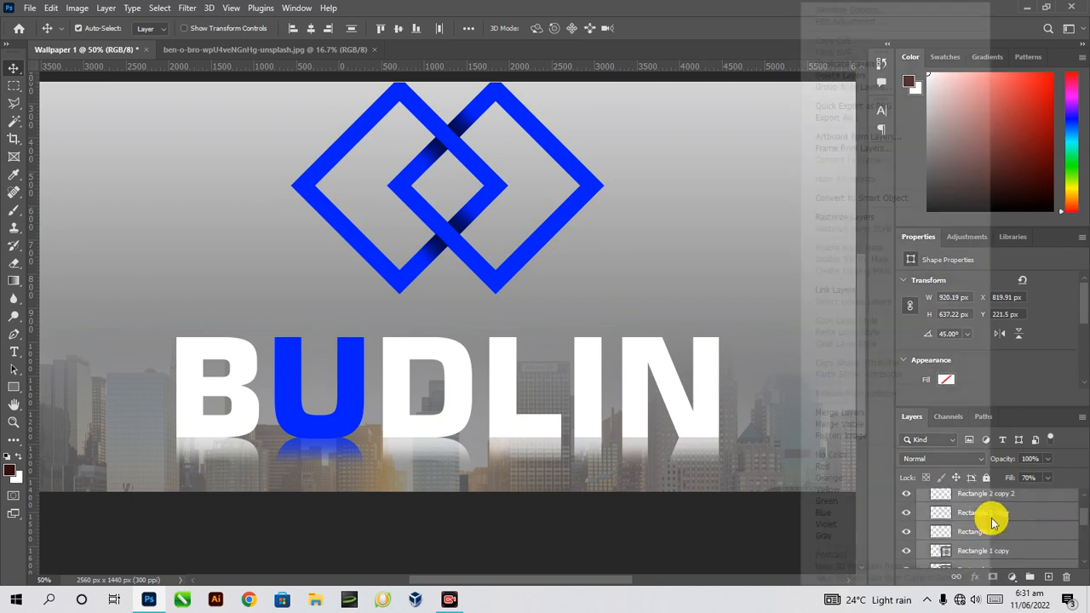
{"action": "left_click", "coordinate": [854, 413]}
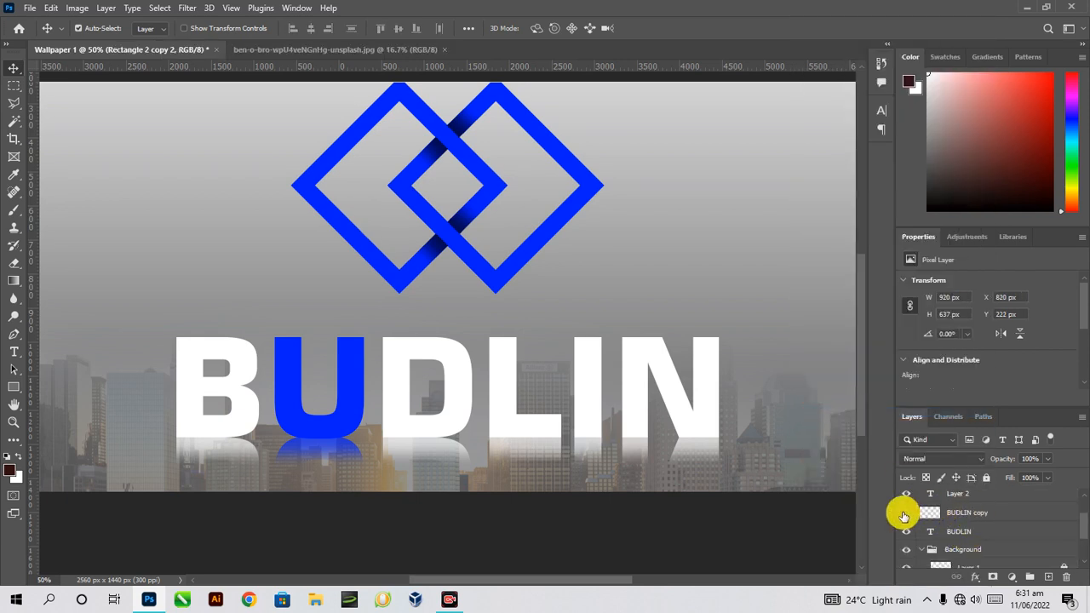
Step: Toggle the visibility of the BUDLIN copy reflection and the merged logo layer to check what each contains
{"action": "left_click", "coordinate": [905, 515]}
{"action": "left_click", "coordinate": [905, 515]}
{"action": "scroll", "coordinate": [977, 515], "scroll_direction": "up", "scroll_amount": 1}
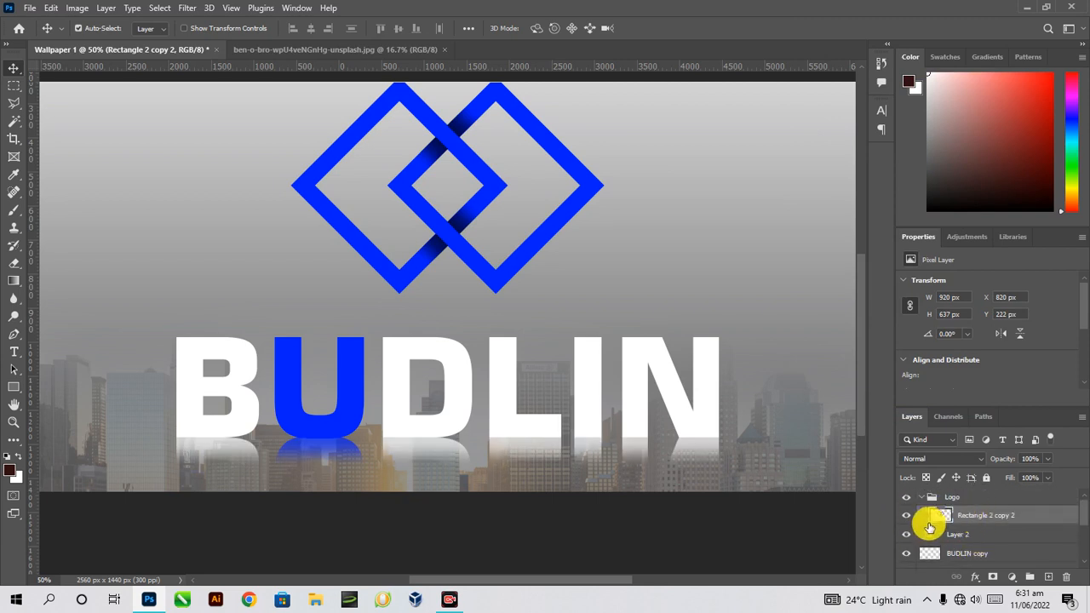
{"action": "left_click", "coordinate": [905, 516]}
{"action": "left_click", "coordinate": [904, 515]}
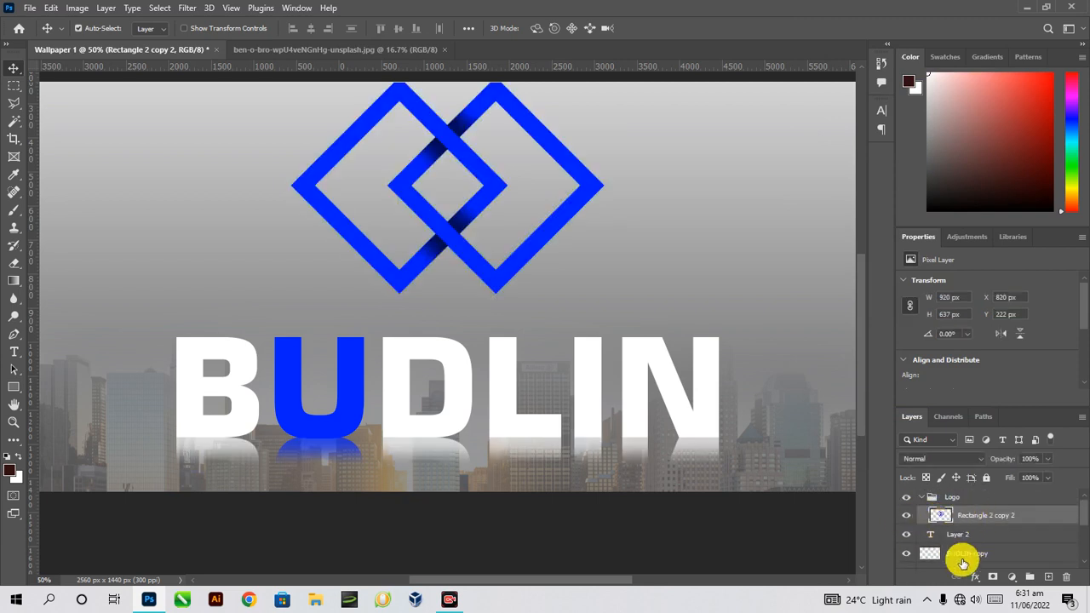
Step: Add a black Multiply drop shadow to the merged logo layer with 100% opacity, 90° angle, 8 px distance, 0% spread and 38 px size
{"action": "left_click", "coordinate": [975, 576]}
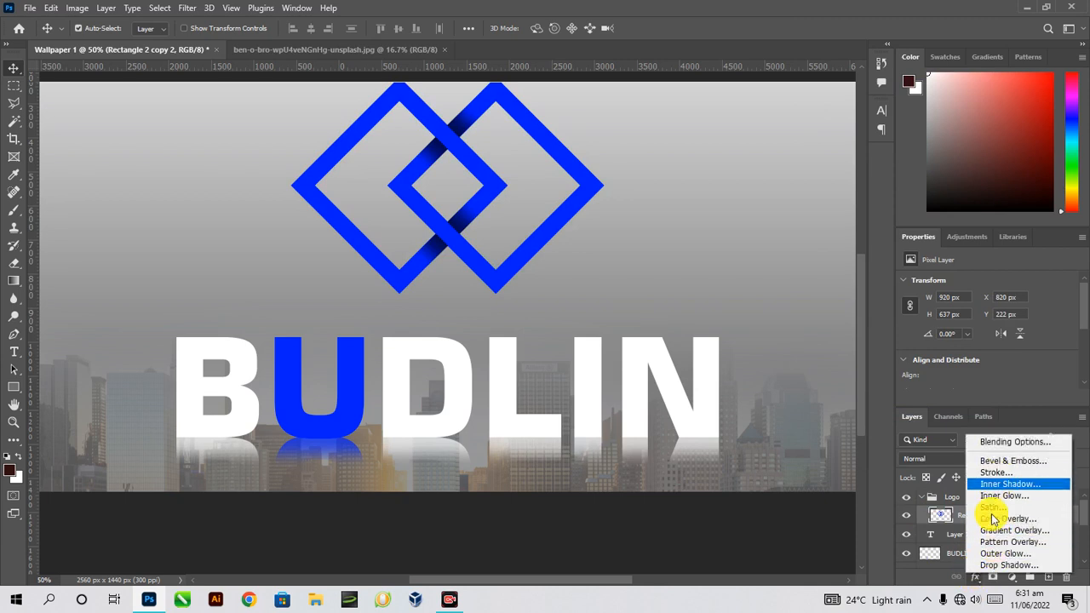
{"action": "left_click", "coordinate": [994, 565]}
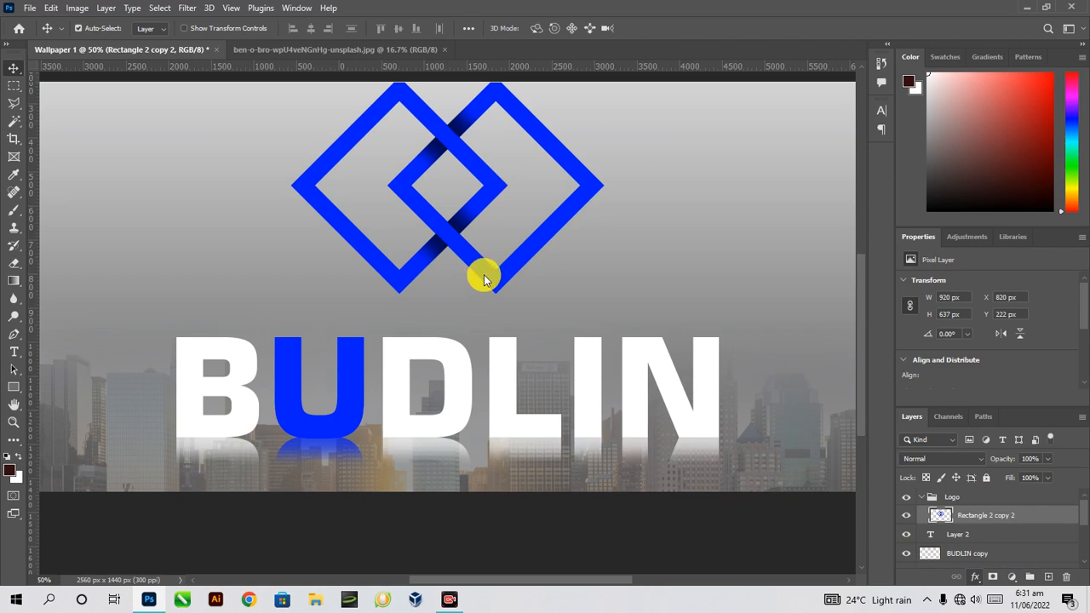
{"action": "left_click_drag", "start_coordinate": [550, 234], "coordinate": [873, 175]}
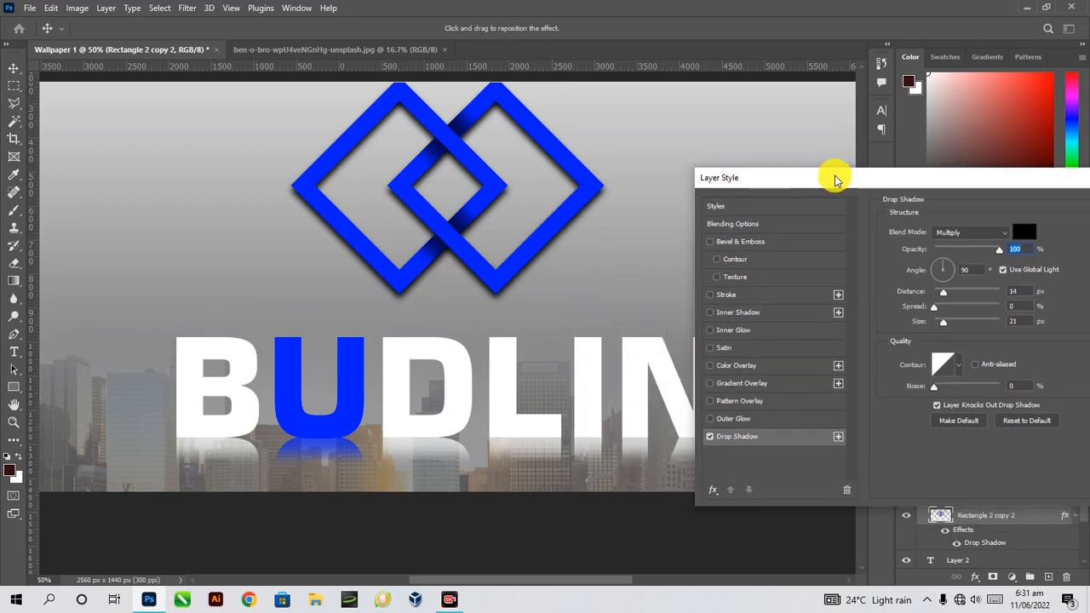
{"action": "left_click", "coordinate": [935, 307]}
{"action": "left_click_drag", "start_coordinate": [941, 325], "coordinate": [940, 293]}
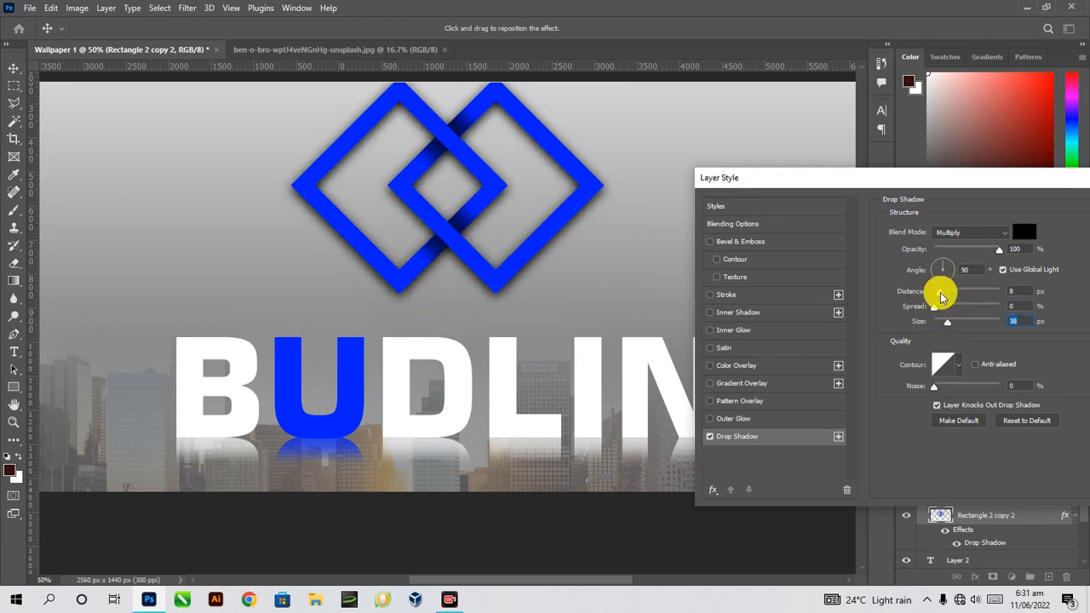
{"action": "left_click_drag", "start_coordinate": [919, 195], "coordinate": [718, 189]}
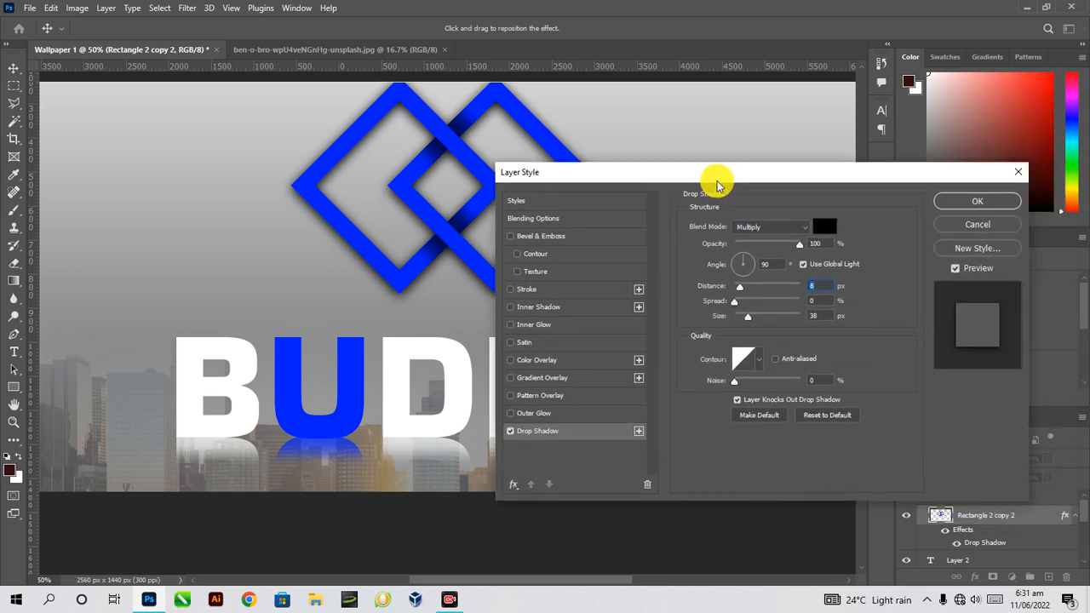
{"action": "left_click", "coordinate": [956, 206]}
Step: Nudge the merged diamond logo straight up to Y 159 px, farther above the BUDLIN lettering
{"action": "key", "text": "ctrl+minus"}
{"action": "key", "text": "ctrl+minus"}
{"action": "key", "text": "ctrl+minus"}
{"action": "key", "text": "ctrl+minus"}
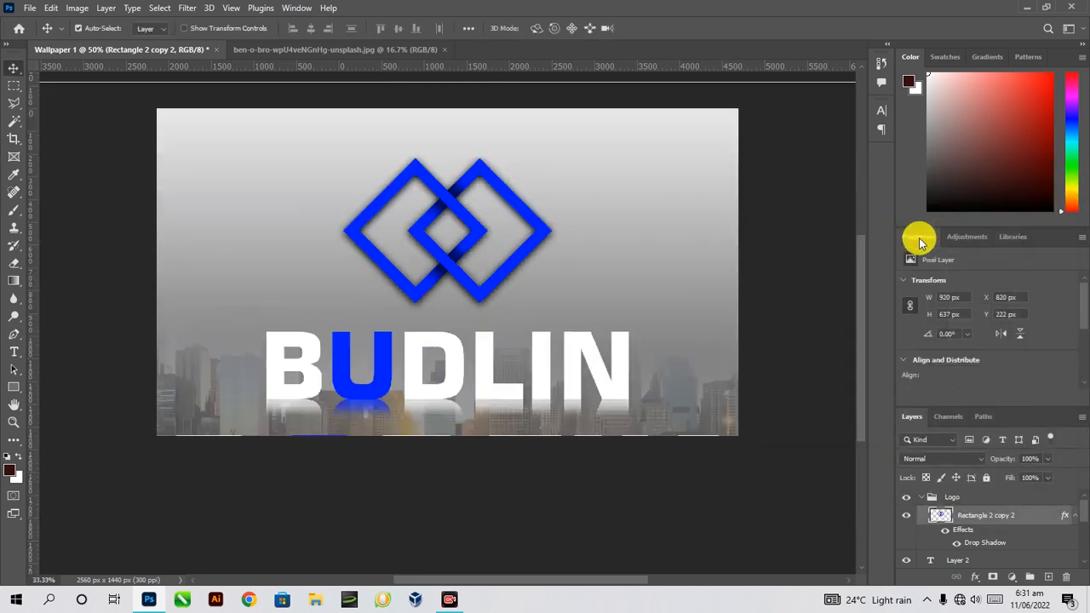
{"action": "key", "text": "ctrl+plus"}
{"action": "key", "text": "ctrl+plus"}
{"action": "key", "text": "ctrl+plus"}
{"action": "key", "text": "ctrl+plus"}
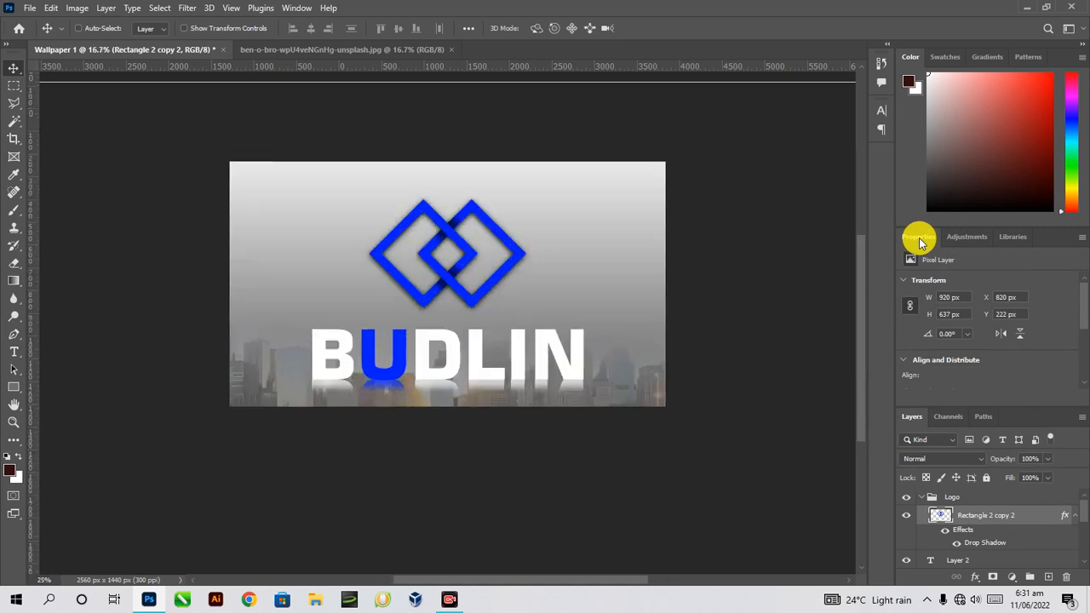
{"action": "key", "text": "ctrl+minus"}
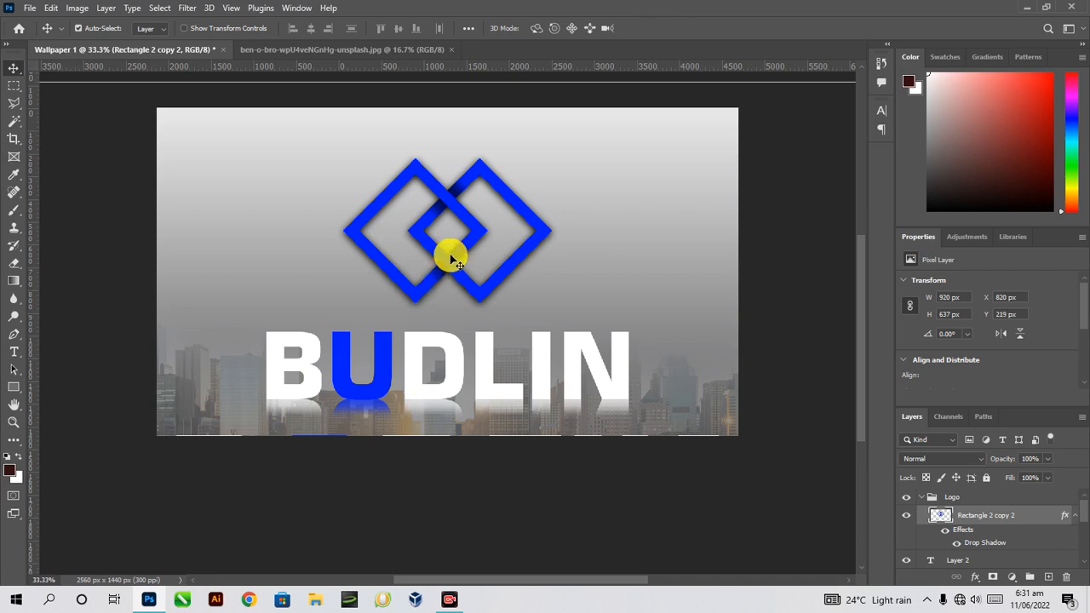
{"action": "key", "text": "Up"}
{"action": "key", "text": "Up"}
{"action": "key", "text": "Up"}
{"action": "key", "text": "Up"}
{"action": "key", "text": "Up"}
{"action": "key", "text": "Up"}
{"action": "key", "text": "Up"}
{"action": "key", "text": "Up"}
{"action": "key", "text": "Up"}
{"action": "key", "text": "Up"}
{"action": "key", "text": "Up"}
{"action": "key", "text": "Up"}
{"action": "key", "text": "Up"}
{"action": "key", "text": "Up"}
{"action": "key", "text": "Up"}
{"action": "key", "text": "Up"}
{"action": "key", "text": "Up"}
{"action": "key", "text": "Up"}
{"action": "key", "text": "Up"}
{"action": "key", "text": "Up"}
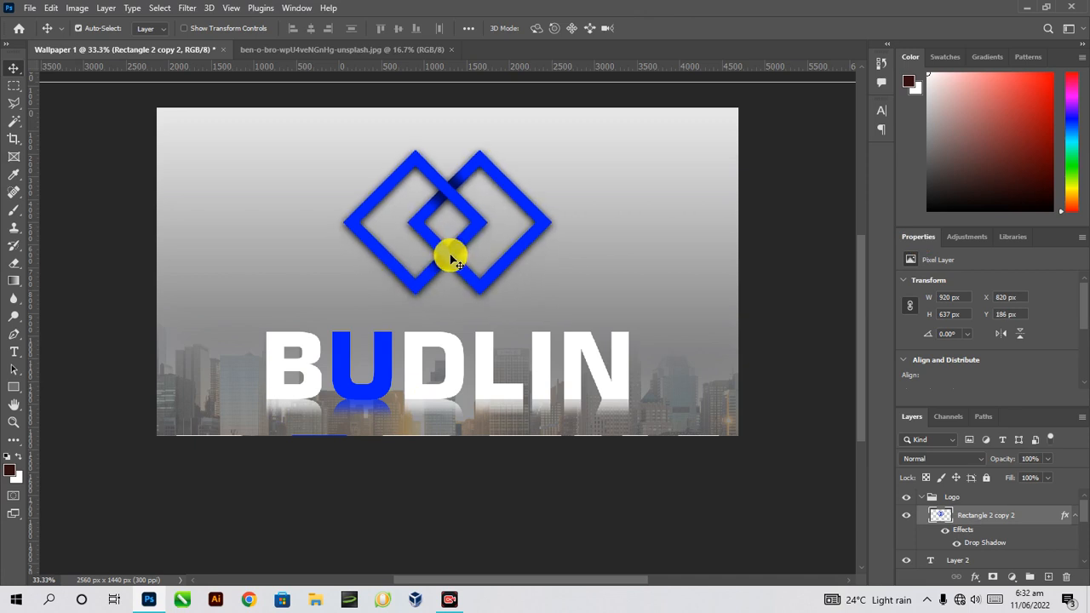
{"action": "key", "text": "Up"}
{"action": "key", "text": "Up"}
{"action": "key", "text": "Up"}
{"action": "key", "text": "Up"}
{"action": "key", "text": "Up"}
{"action": "key", "text": "Up"}
{"action": "key", "text": "Up"}
{"action": "key", "text": "Up"}
{"action": "key", "text": "Up"}
{"action": "key", "text": "Up"}
{"action": "key", "text": "Up"}
{"action": "key", "text": "Up"}
{"action": "key", "text": "Up"}
{"action": "key", "text": "Up"}
{"action": "key", "text": "Up"}
{"action": "key", "text": "Up"}
{"action": "key", "text": "Up"}
{"action": "key", "text": "Up"}
{"action": "key", "text": "Up"}
{"action": "key", "text": "Up"}
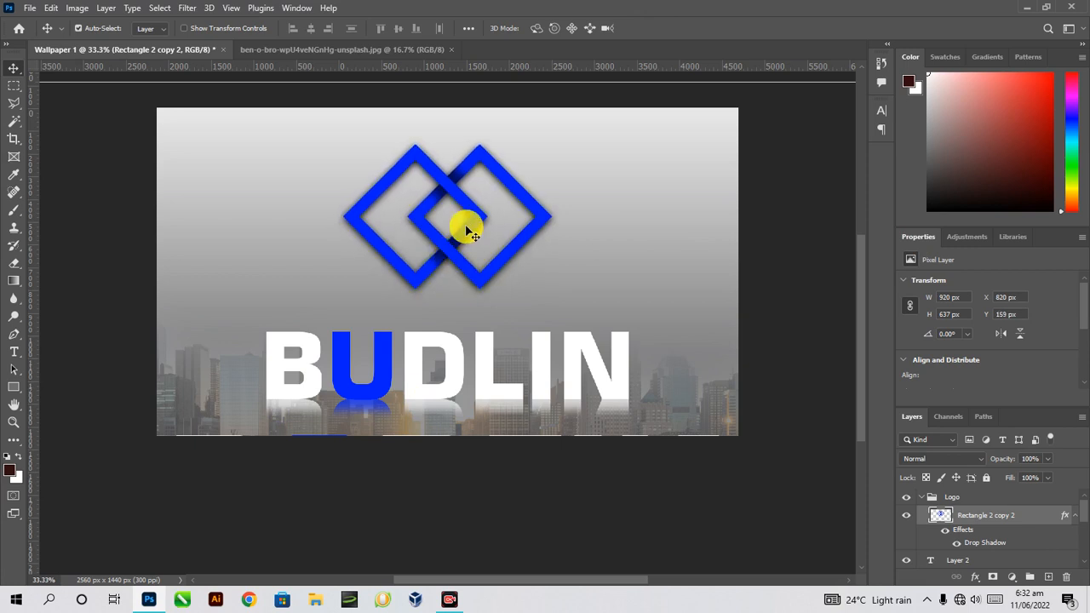
Step: Nudge the BUDLIN text layer slightly upward, closer to the diamond logo
{"action": "left_click", "coordinate": [455, 358]}
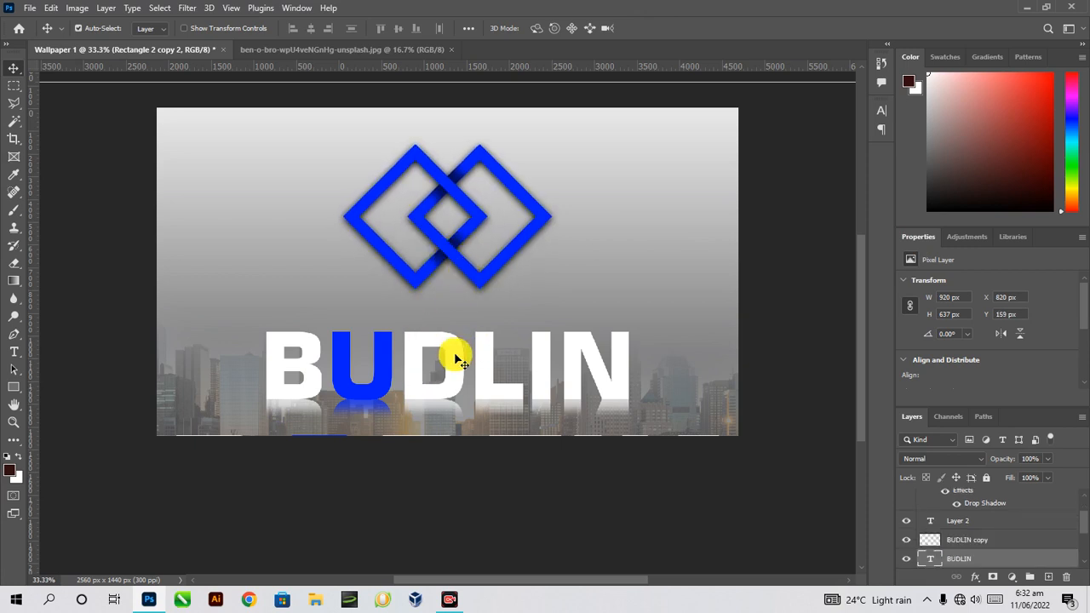
{"action": "key", "text": "Up"}
{"action": "key", "text": "Up"}
{"action": "key", "text": "Up"}
{"action": "key", "text": "Up"}
{"action": "key", "text": "Up"}
{"action": "key", "text": "Up"}
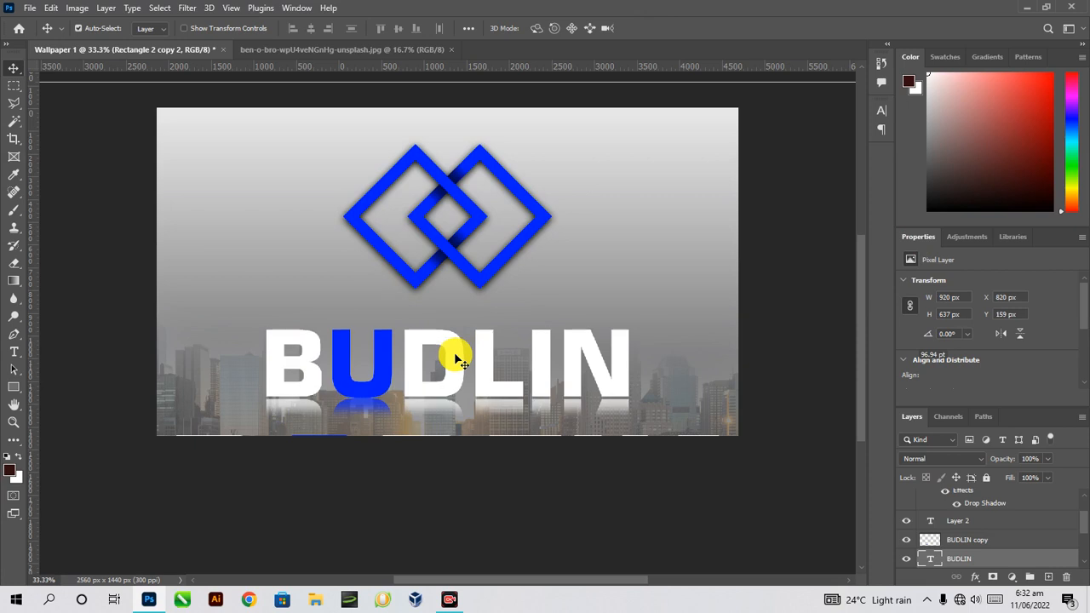
{"action": "key", "text": "Up"}
{"action": "key", "text": "Up"}
{"action": "key", "text": "Up"}
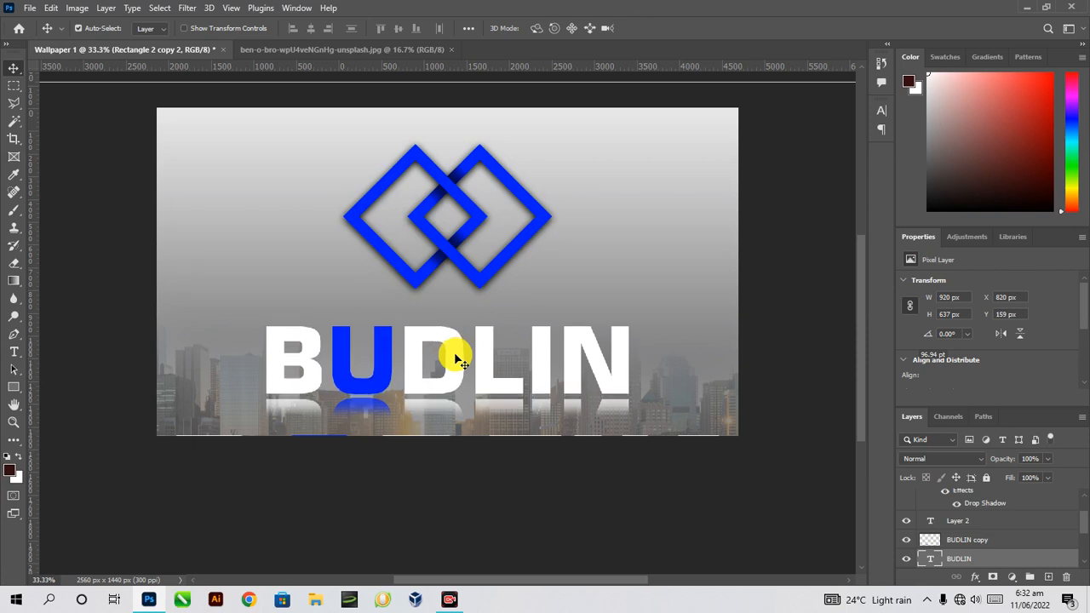
Step: Nudge the BUDLIN copy reflection layer up to Y 1250 px so it meets the base of the raised lettering
{"action": "left_click", "coordinate": [444, 411]}
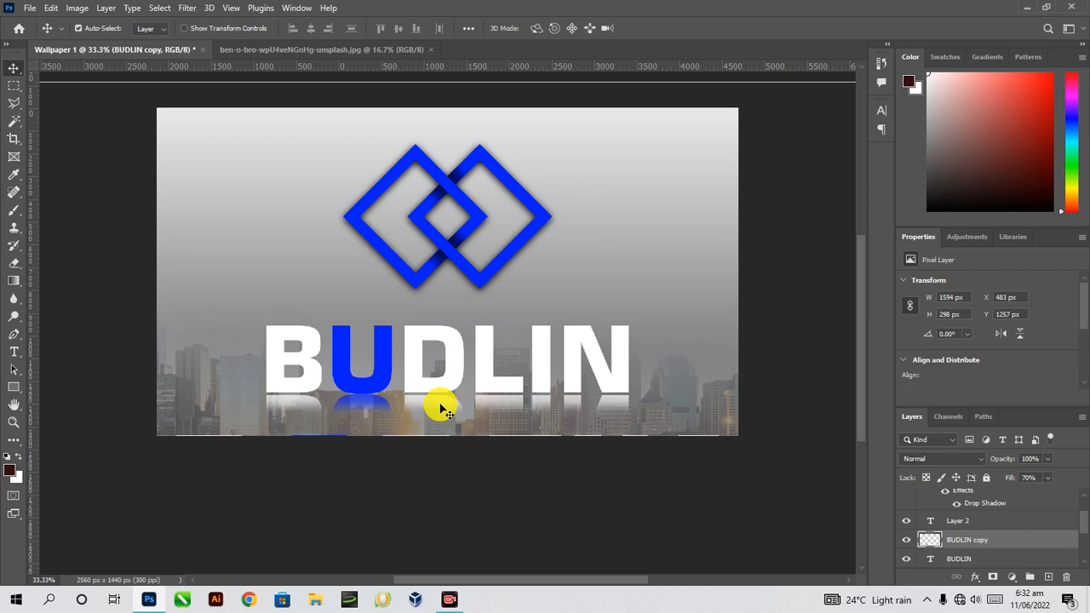
{"action": "key", "text": "Up"}
{"action": "key", "text": "Up"}
{"action": "key", "text": "Up"}
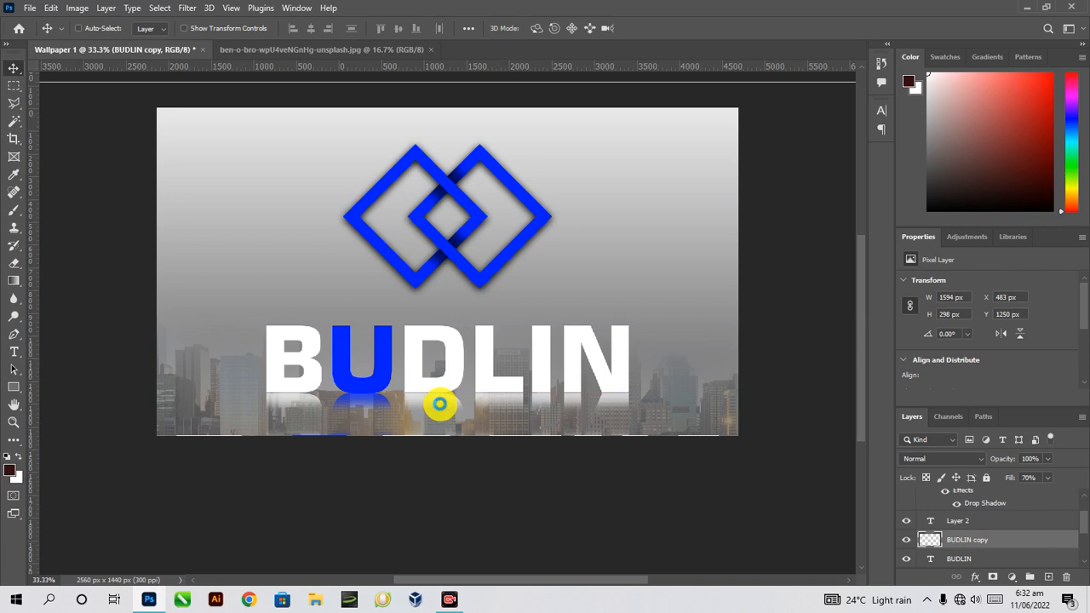
Step: Save a JPEG copy named Wallpaper 1.jpg in the Designing files folder at Maximum quality 12 with Baseline ("Standard") format
{"action": "key", "text": "ctrl+alt+s"}
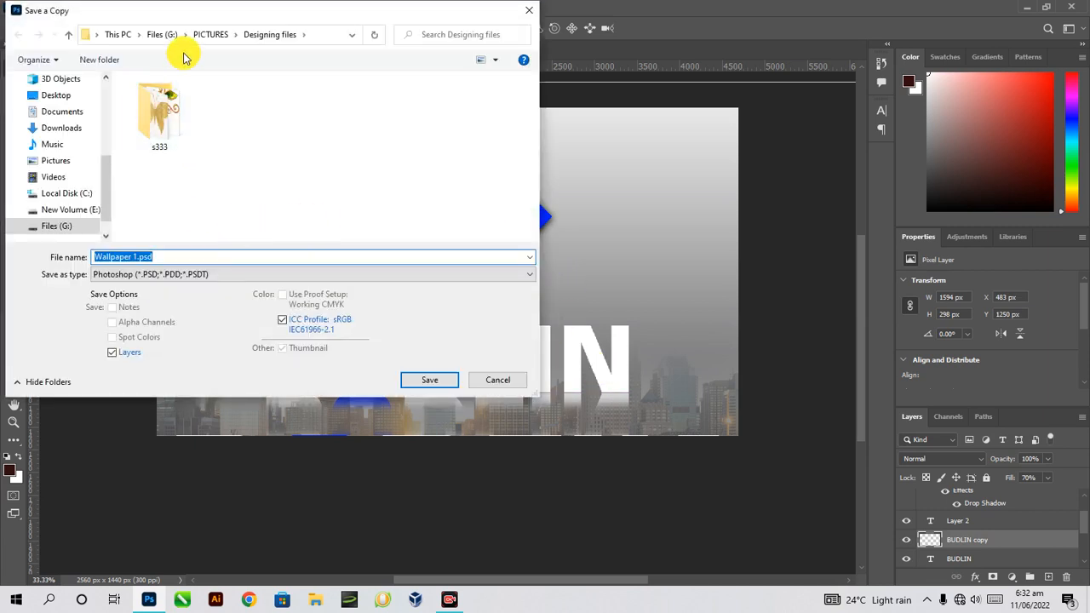
{"action": "left_click", "coordinate": [237, 157]}
{"action": "left_click", "coordinate": [203, 279]}
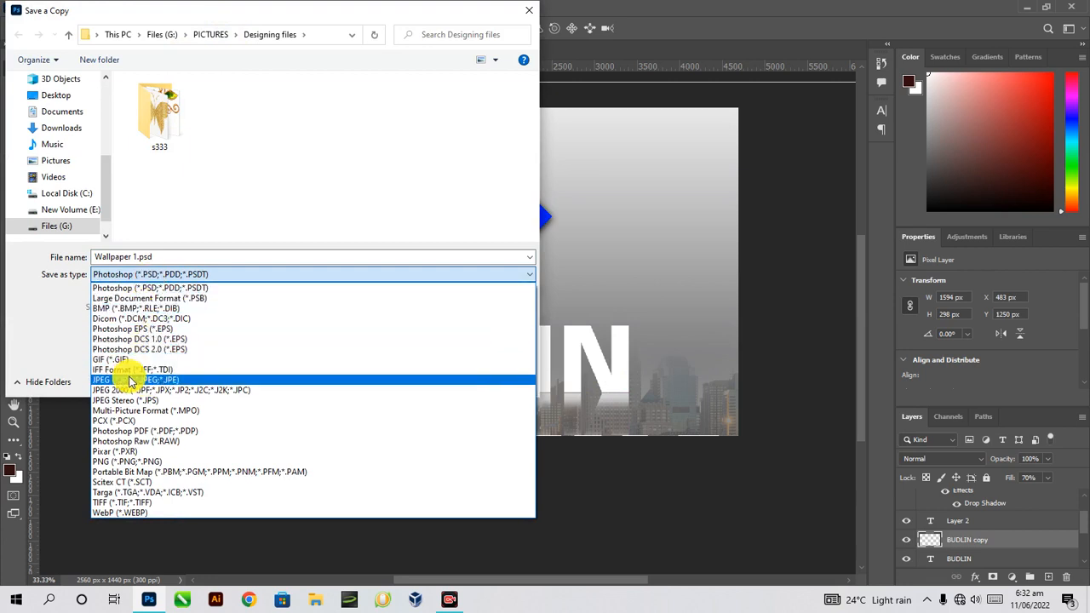
{"action": "left_click", "coordinate": [130, 381]}
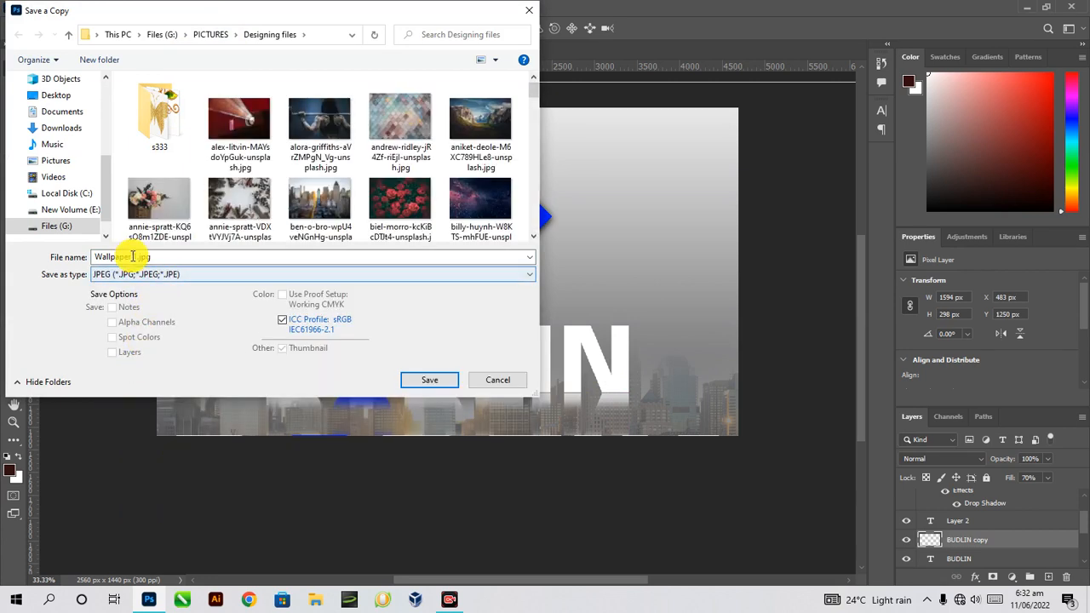
{"action": "left_click", "coordinate": [137, 257]}
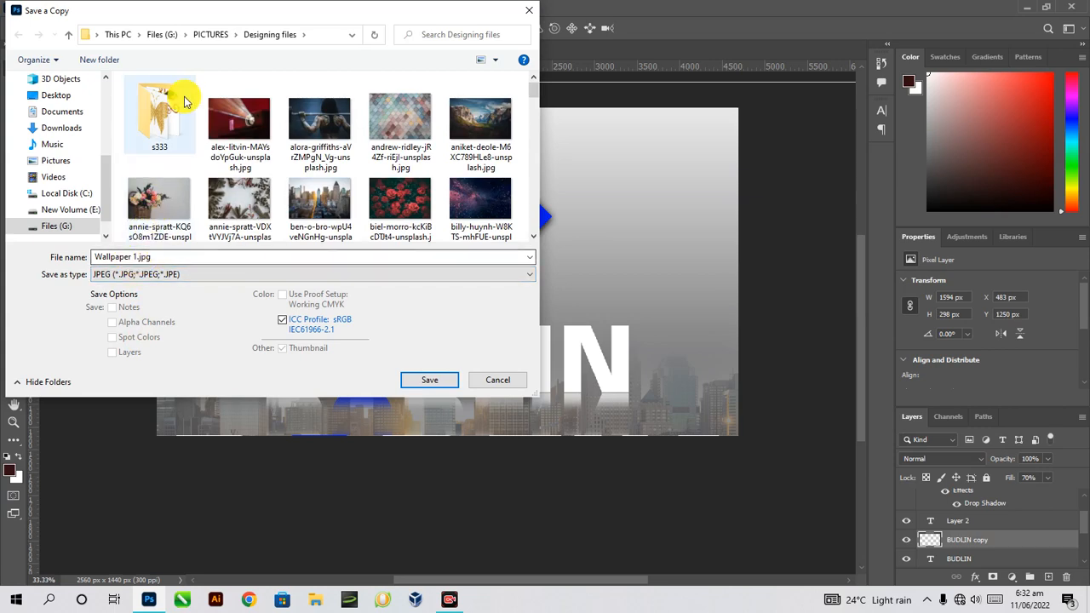
{"action": "left_click", "coordinate": [429, 383]}
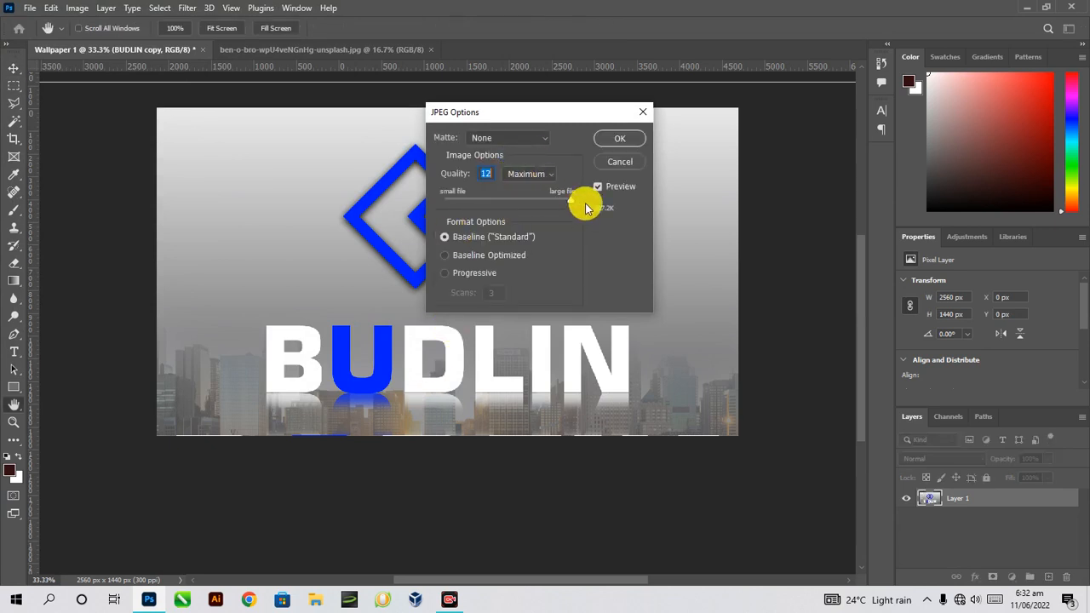
{"action": "left_click", "coordinate": [571, 207]}
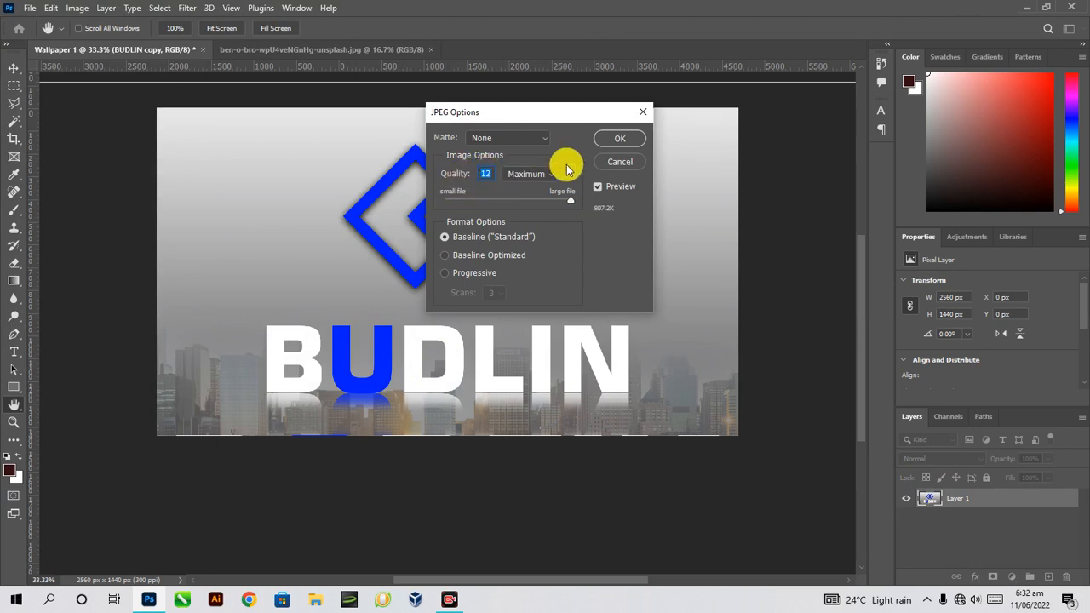
{"action": "left_click", "coordinate": [622, 142]}
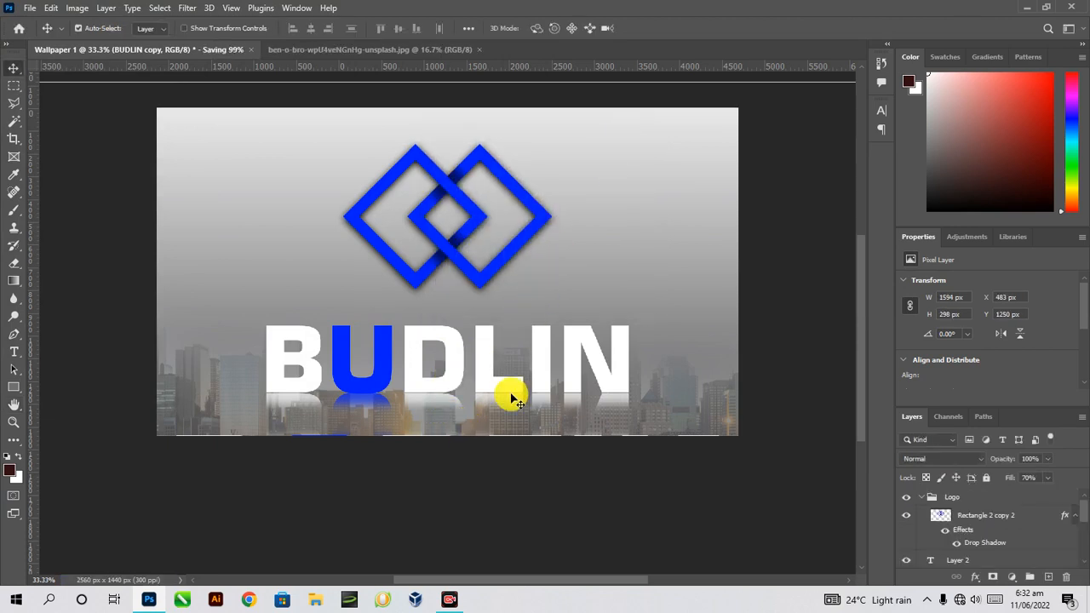
{"action": "left_click_drag", "start_coordinate": [862, 328], "coordinate": [861, 314]}
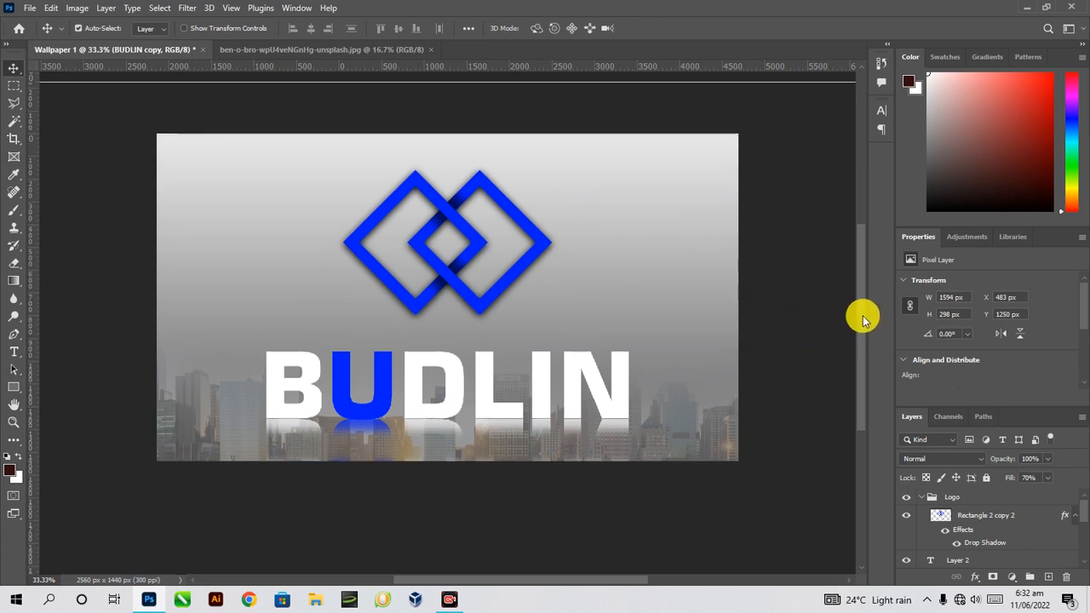
{"action": "key", "text": "ctrl+plus"}
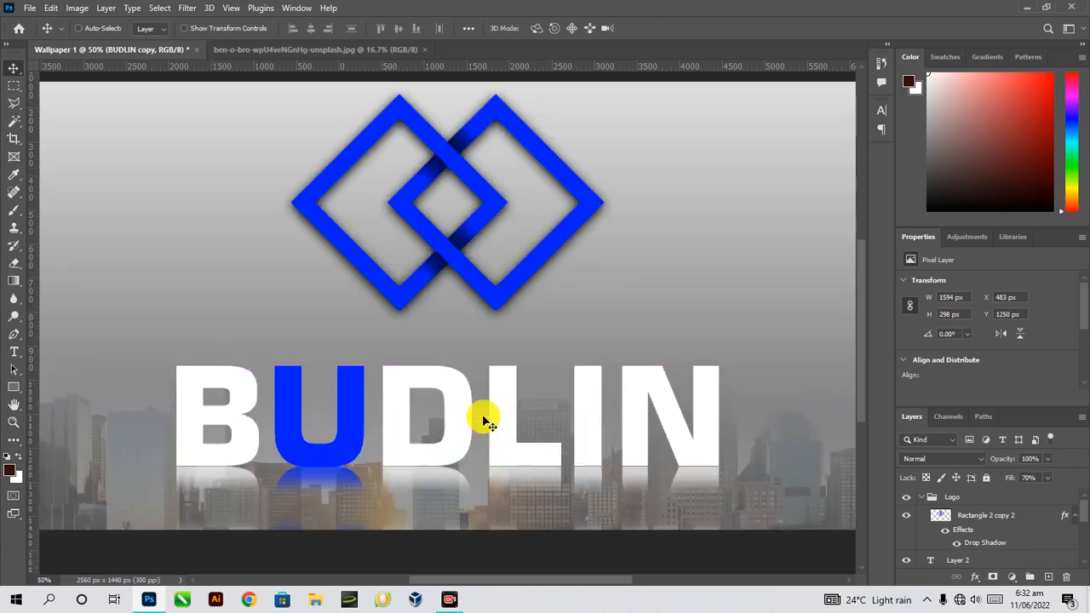
{"action": "key", "text": "ctrl+minus"}
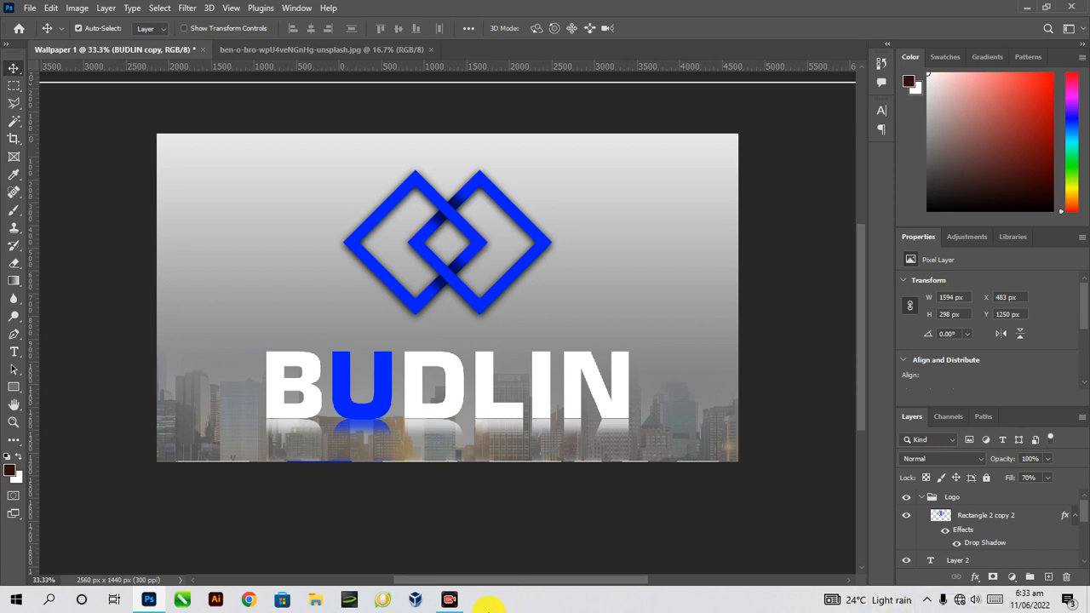
{"action": "left_click", "coordinate": [447, 600]}
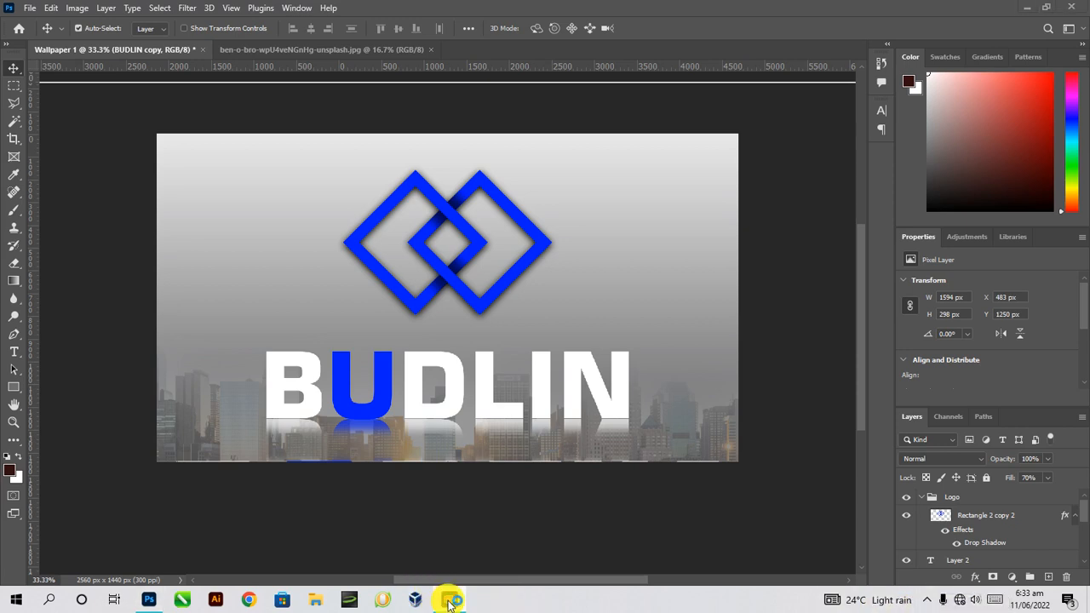